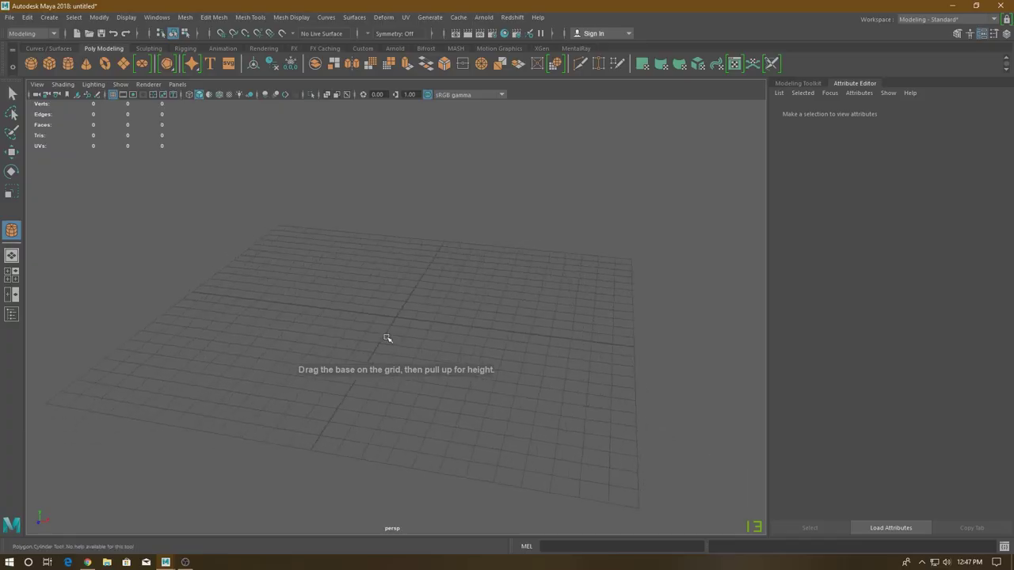
# Step: Create a polygon cylinder and set its radius to 1.5
pyautogui.press('w')
pyautogui.moveTo(387, 338); pyautogui.dragTo(418, 318, button='right')
pyautogui.keyDown('shift'); pyautogui.moveTo(466, 213); pyautogui.dragTo(407, 212, button='right'); pyautogui.keyUp('shift')
pyautogui.moveTo(407, 211)
pyautogui.keyDown('alt'); pyautogui.mouseDown()
pyautogui.moveTo(468, 336)
pyautogui.moveTo(431, 379)
pyautogui.mouseUp(); pyautogui.keyUp('alt')
pyautogui.press('t')
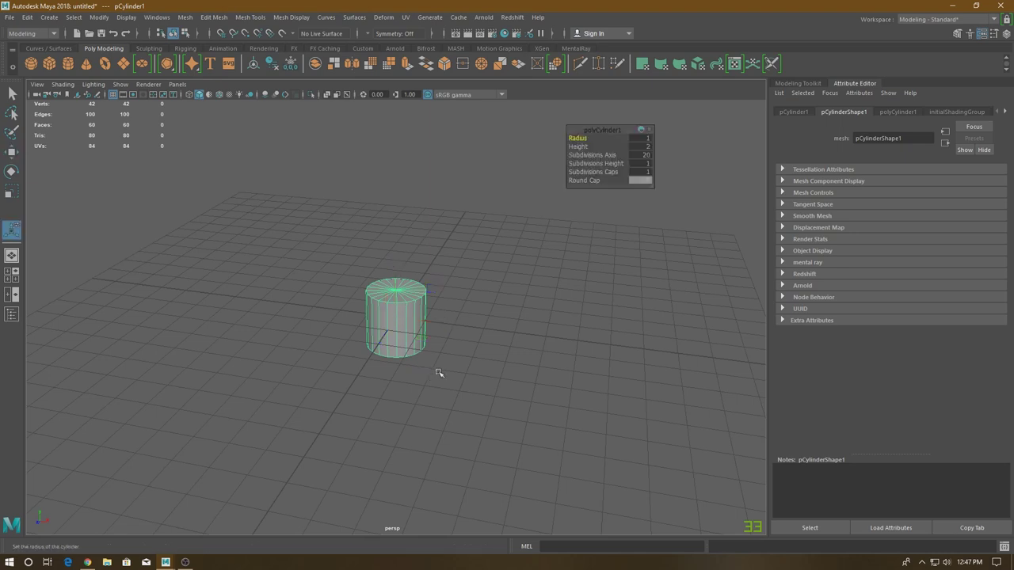
pyautogui.scroll(2, 436, 310)
pyautogui.moveTo(436, 310)
pyautogui.keyDown('alt'); pyautogui.mouseDown()
pyautogui.moveTo(471, 385)
pyautogui.moveTo(448, 351)
pyautogui.mouseUp(); pyautogui.keyUp('alt')
pyautogui.click(647, 138)
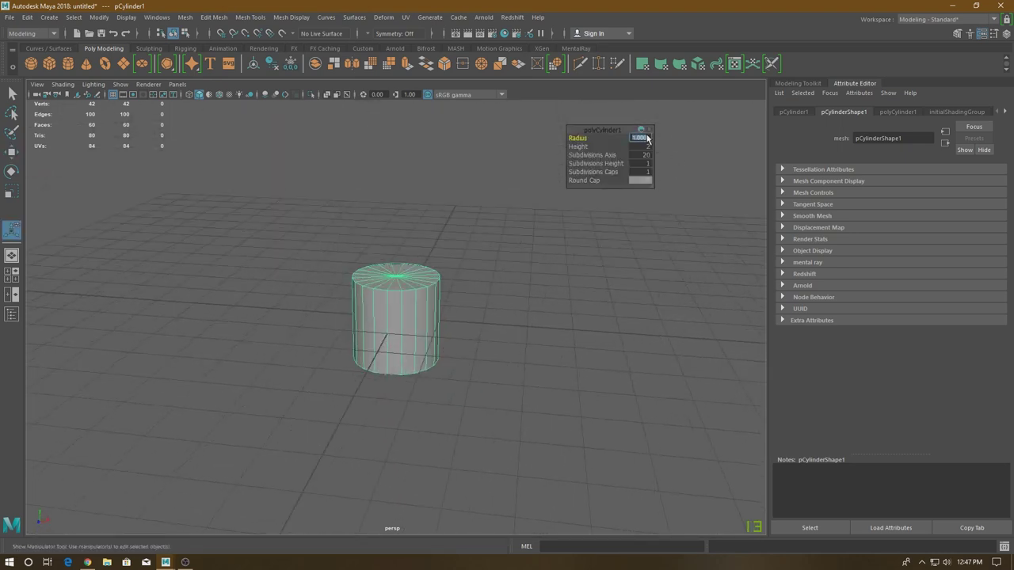
pyautogui.press('Return')
# Step: Set the cylinder's height to 0.2, flattening it into a thin disc
pyautogui.click(578, 147)
pyautogui.moveTo(578, 147); pyautogui.dragTo(538, 146, button='middle')
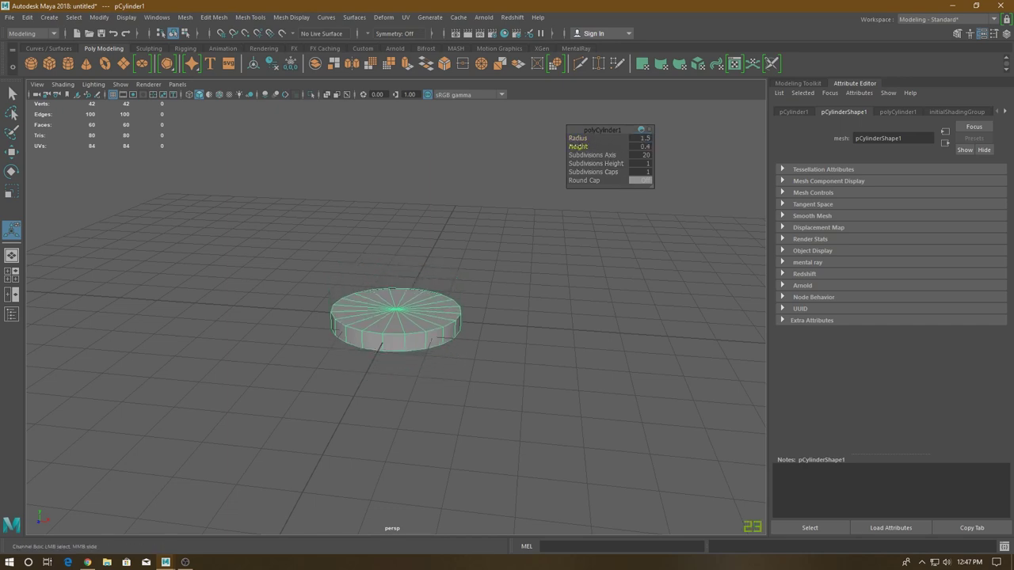
pyautogui.keyDown('alt'); pyautogui.moveTo(491, 248); pyautogui.dragTo(556, 324, button='right'); pyautogui.keyUp('alt')
pyautogui.click(647, 147)
pyautogui.write('0.2')
pyautogui.press('Return')
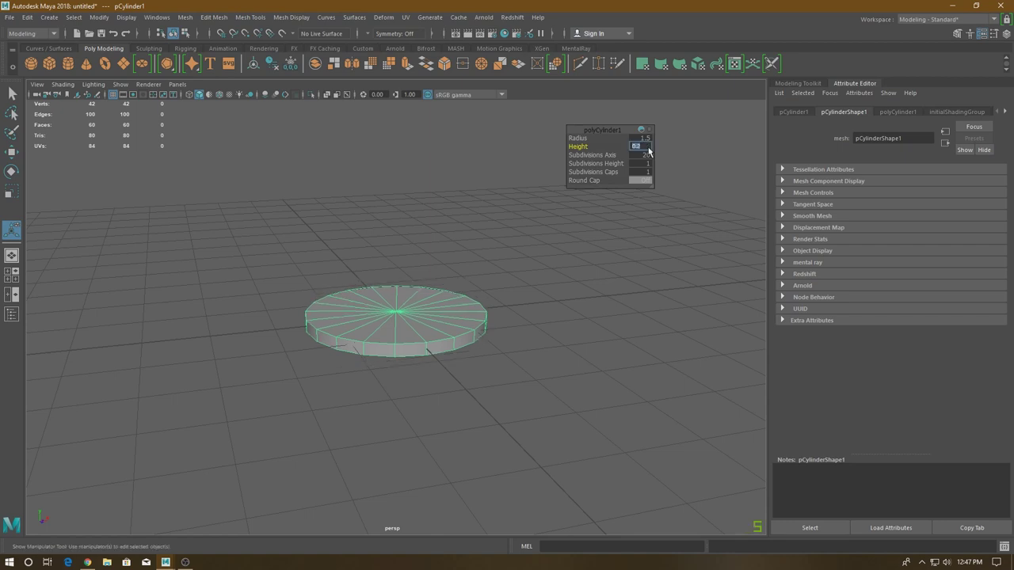
pyautogui.moveTo(537, 203)
pyautogui.keyDown('alt'); pyautogui.mouseDown()
pyautogui.moveTo(491, 293)
pyautogui.moveTo(365, 344)
pyautogui.mouseUp(); pyautogui.keyUp('alt')
pyautogui.press('w')
pyautogui.scroll(3, 430, 285)
pyautogui.moveTo(290, 327); pyautogui.dragTo(289, 281, button='right')
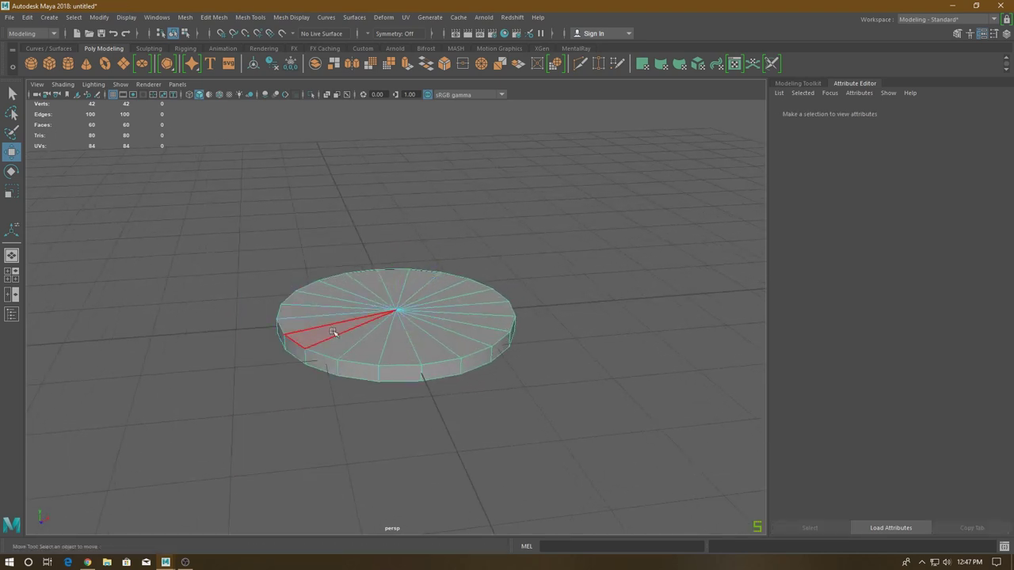
# Step: Select the disc's top faces and extrude them
pyautogui.moveTo(317, 323)
pyautogui.mouseDown()
pyautogui.moveTo(342, 294)
pyautogui.moveTo(412, 333)
pyautogui.mouseUp()
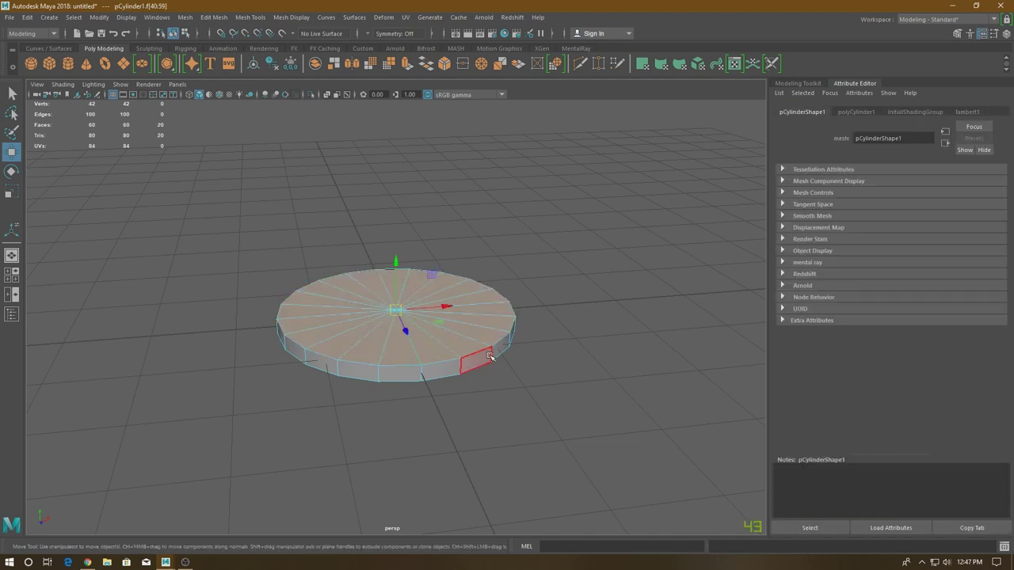
pyautogui.keyDown('alt'); pyautogui.moveTo(447, 288); pyautogui.dragTo(457, 311); pyautogui.keyUp('alt')
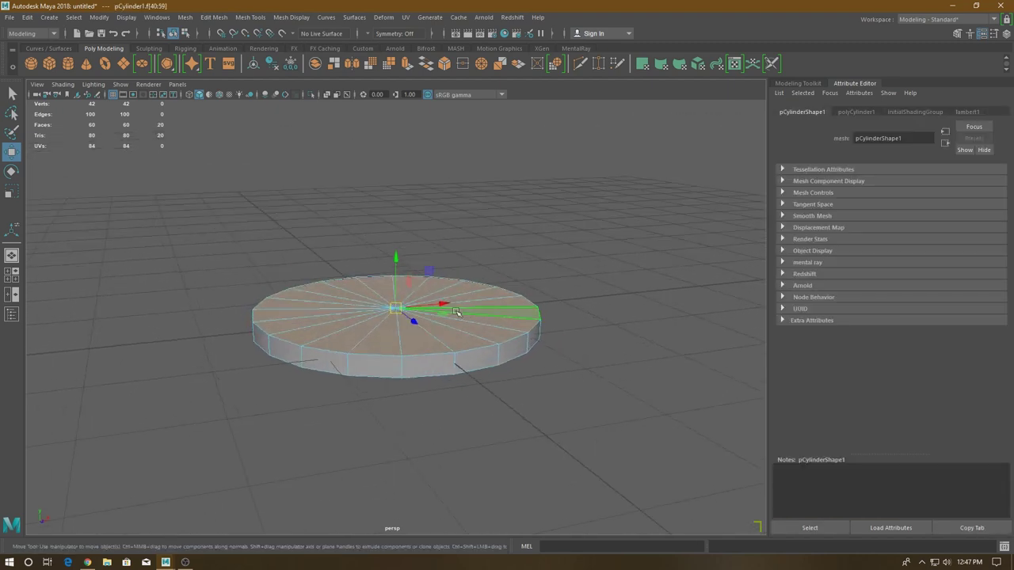
pyautogui.hotkey('ctrl', 'e')
pyautogui.press('space')
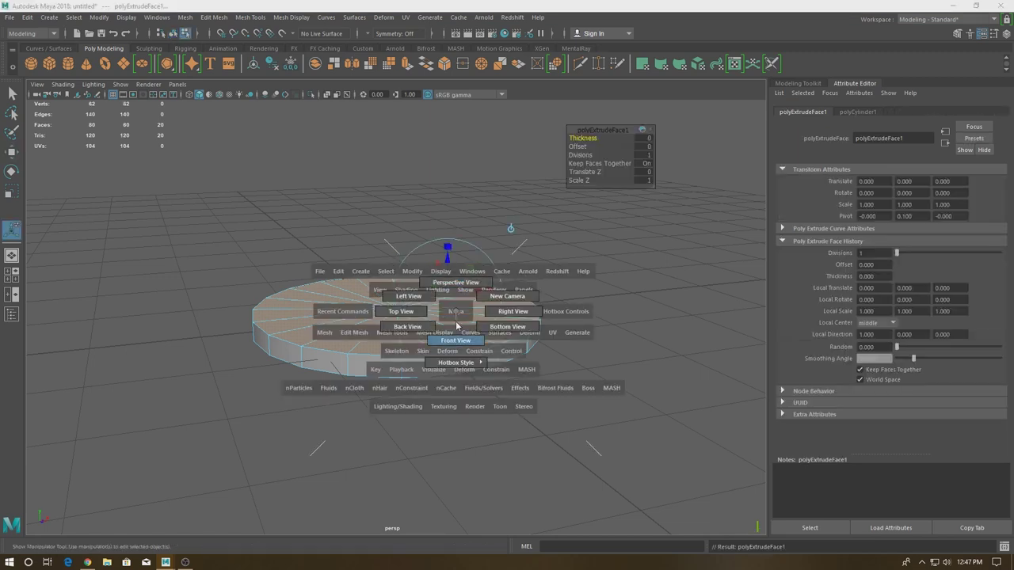
pyautogui.moveTo(457, 311); pyautogui.dragTo(457, 348)
# Step: Give the extrusion thickness 0.4 and offset 0.5 for a sloped shoulder
pyautogui.moveTo(402, 265); pyautogui.dragTo(549, 222, button='middle')
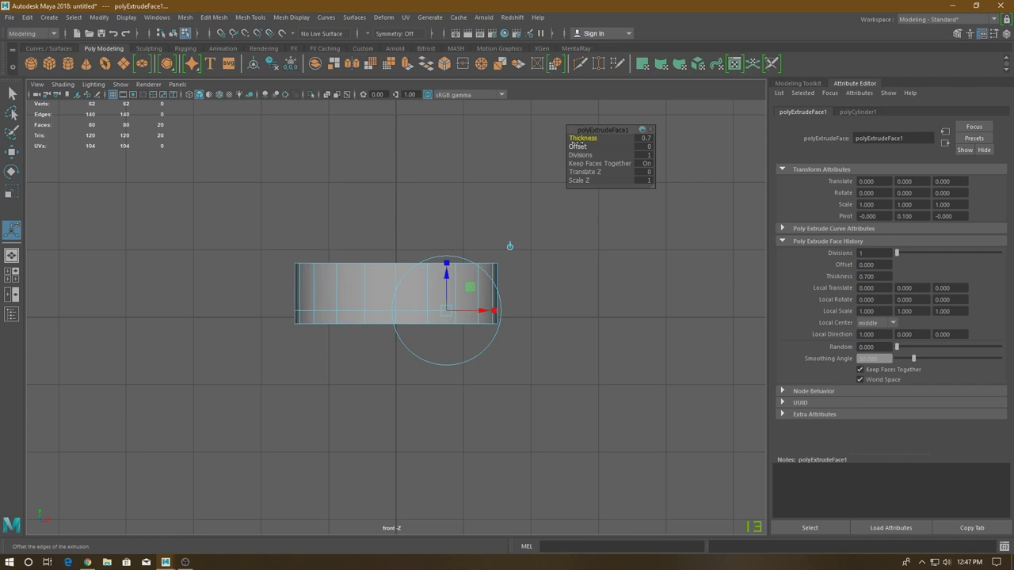
pyautogui.moveTo(510, 246); pyautogui.dragTo(509, 247, button='middle')
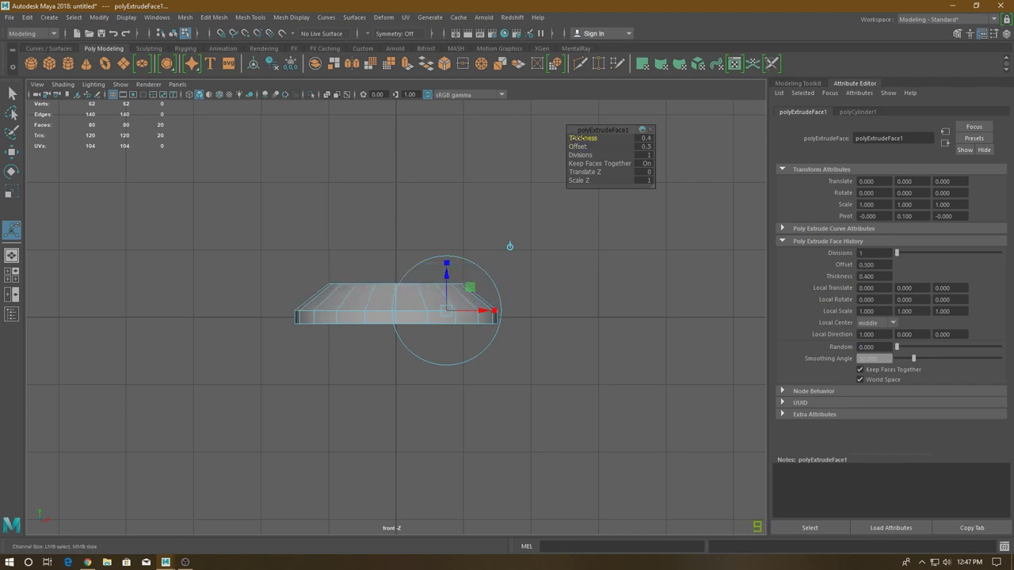
pyautogui.moveTo(443, 185)
pyautogui.keyDown('alt'); pyautogui.mouseDown()
pyautogui.moveTo(443, 238)
pyautogui.moveTo(526, 203)
pyautogui.mouseUp(); pyautogui.keyUp('alt')
pyautogui.press('space')
pyautogui.click(441, 225)
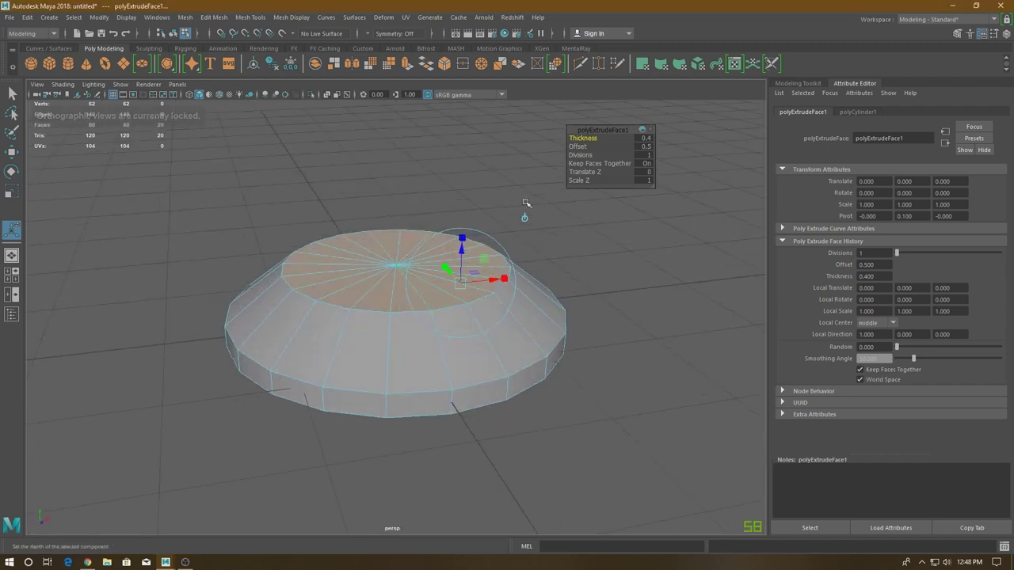
pyautogui.press('w')
pyautogui.moveTo(348, 352)
pyautogui.keyDown('alt'); pyautogui.mouseDown(button='right')
pyautogui.moveTo(335, 412)
pyautogui.moveTo(410, 291)
pyautogui.moveTo(407, 242)
pyautogui.mouseUp(button='right'); pyautogui.keyUp('alt')
# Step: Bevel the base's shoulder edge loop with fraction 0.1 and 2 segments
pyautogui.moveTo(407, 241); pyautogui.dragTo(407, 217, button='right')
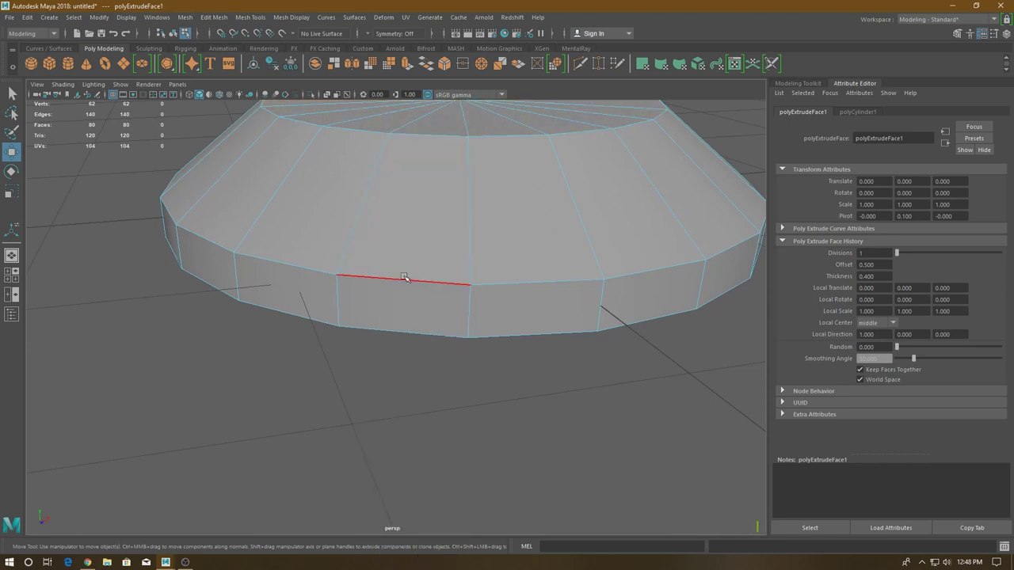
pyautogui.click(469, 253)
pyautogui.click(582, 222)
pyautogui.keyDown('shift'); pyautogui.moveTo(531, 227); pyautogui.dragTo(584, 230, button='right'); pyautogui.keyUp('shift')
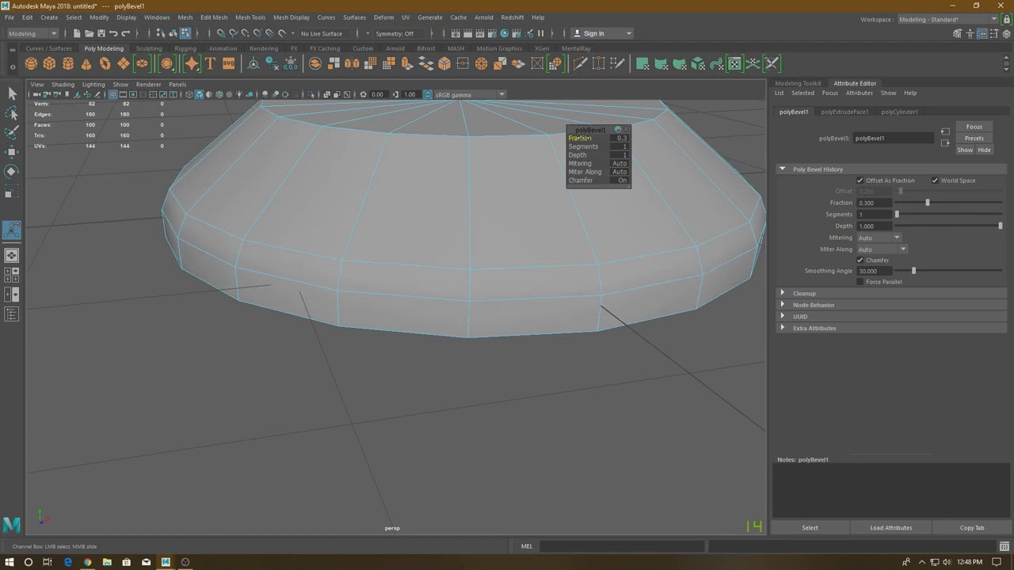
pyautogui.moveTo(580, 138); pyautogui.dragTo(578, 136)
pyautogui.click(620, 138)
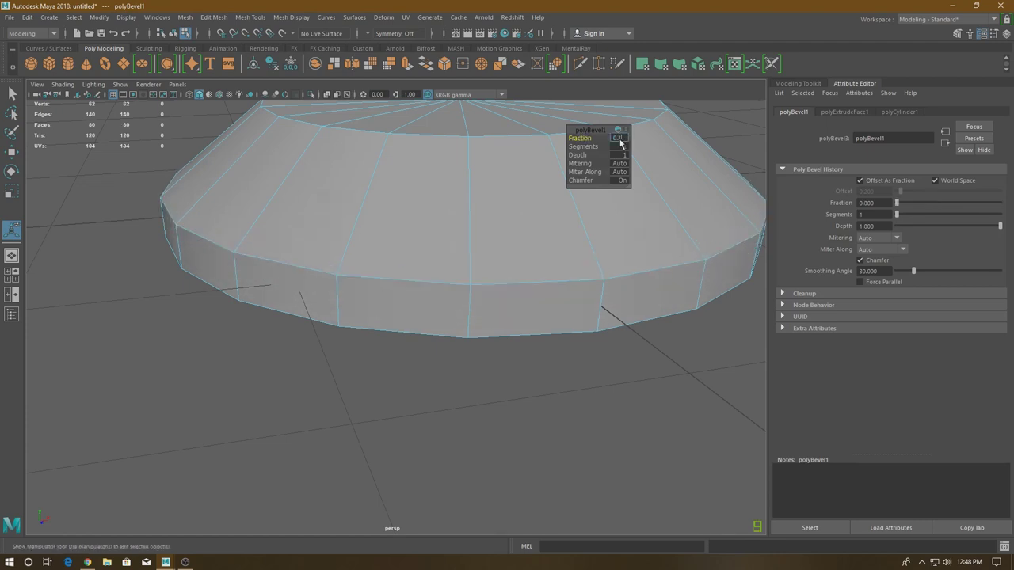
pyautogui.press('Return')
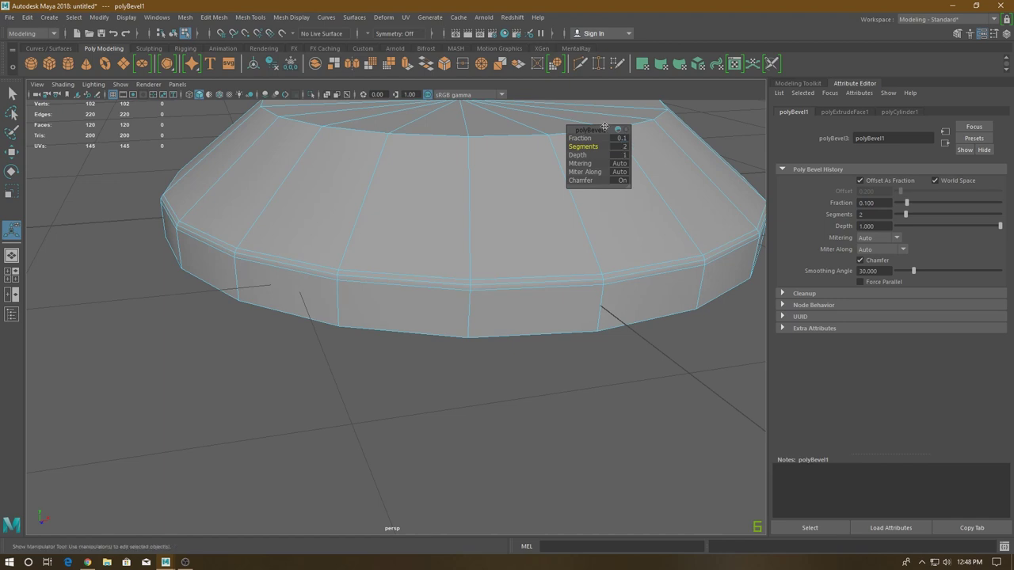
pyautogui.press('w')
pyautogui.keyDown('alt'); pyautogui.moveTo(599, 164); pyautogui.dragTo(573, 159); pyautogui.keyUp('alt')
pyautogui.moveTo(573, 158); pyautogui.dragTo(582, 174, button='right')
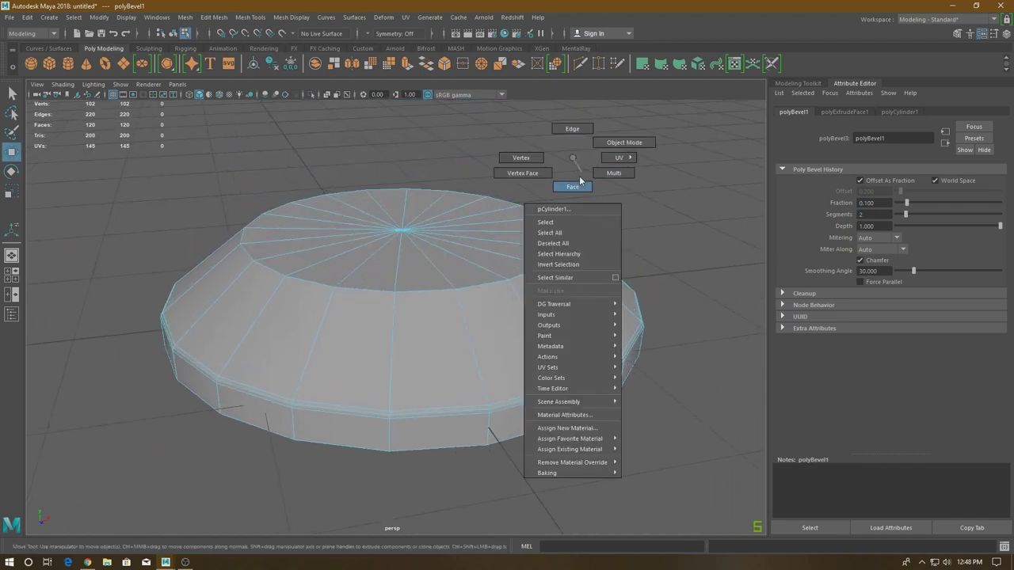
# Step: Select all faces of the base's top cap
pyautogui.click(515, 249)
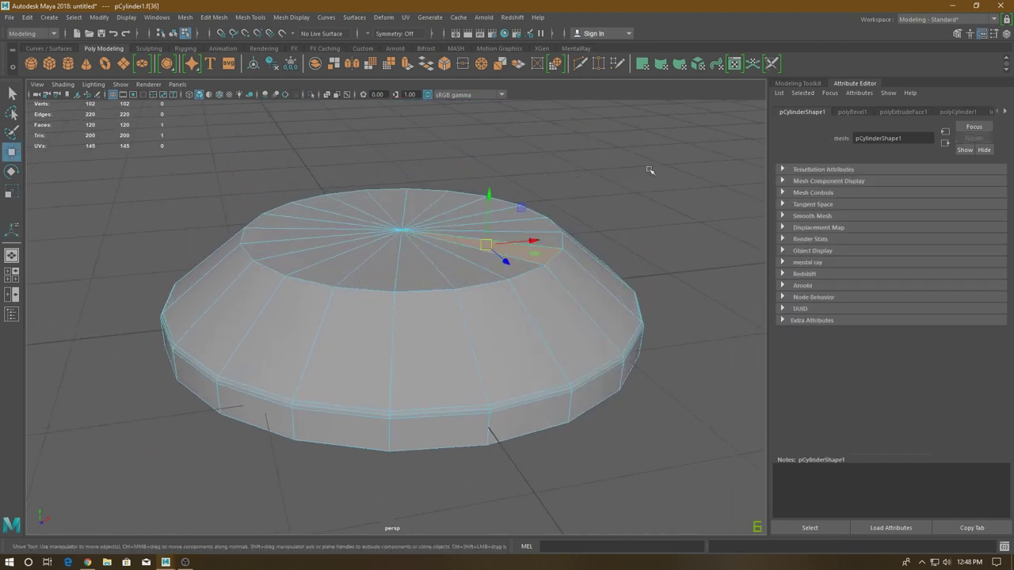
pyautogui.moveTo(519, 241); pyautogui.dragTo(422, 198)
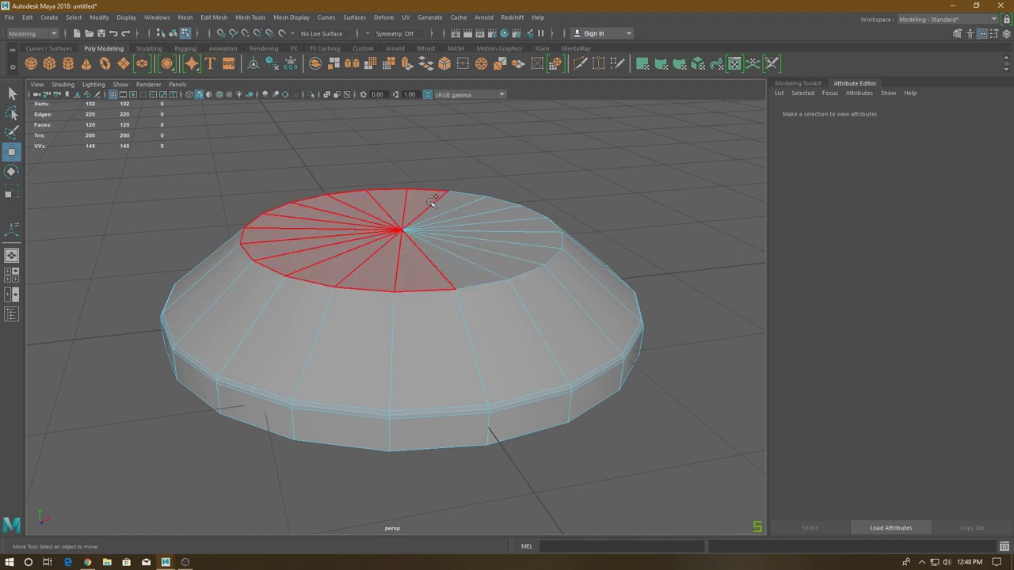
pyautogui.moveTo(423, 198); pyautogui.dragTo(416, 244)
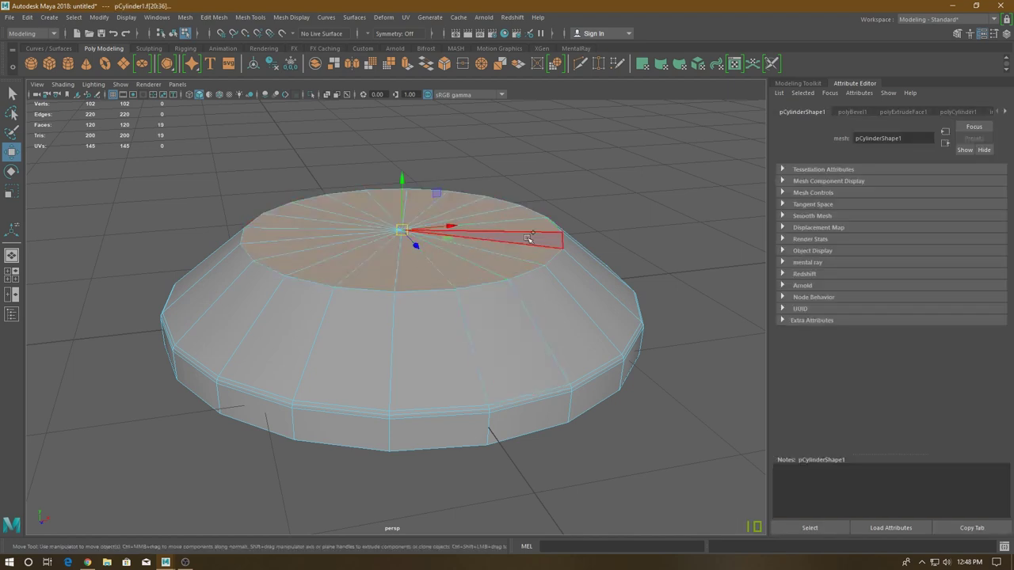
pyautogui.keyDown('alt'); pyautogui.moveTo(627, 322); pyautogui.dragTo(588, 225); pyautogui.keyUp('alt')
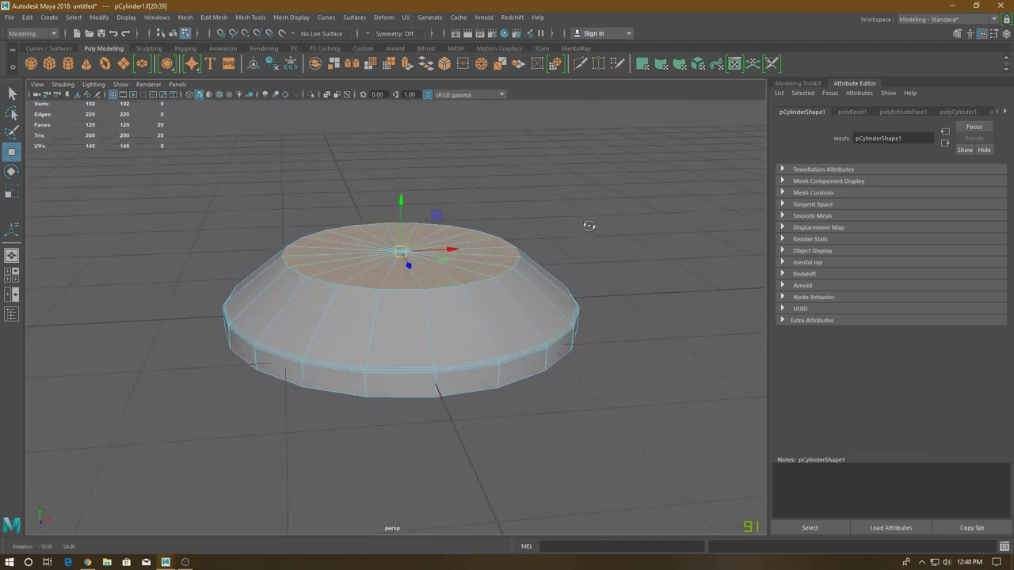
pyautogui.scroll(3, 589, 226)
# Step: Extrude the top cap with offset 0.5 and zero thickness, then extrude again
pyautogui.hotkey('ctrl', 'e')
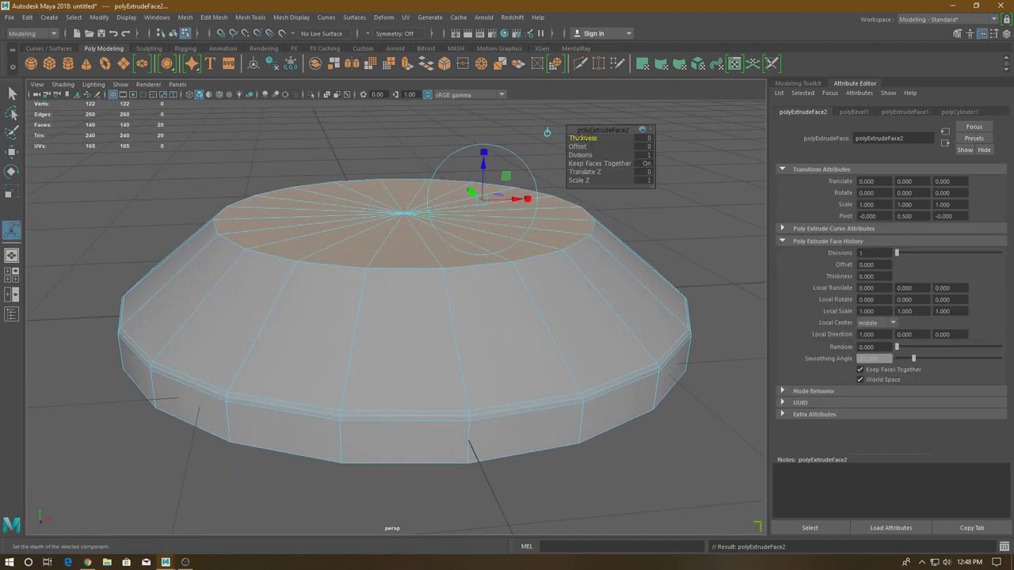
pyautogui.click(580, 154)
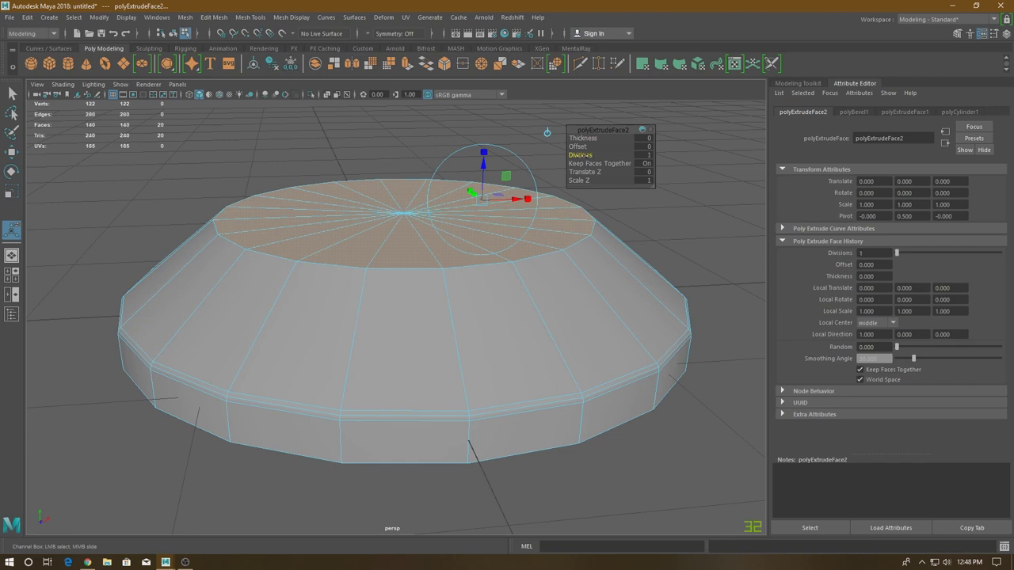
pyautogui.click(577, 146)
pyautogui.moveTo(577, 147); pyautogui.dragTo(547, 131, button='middle')
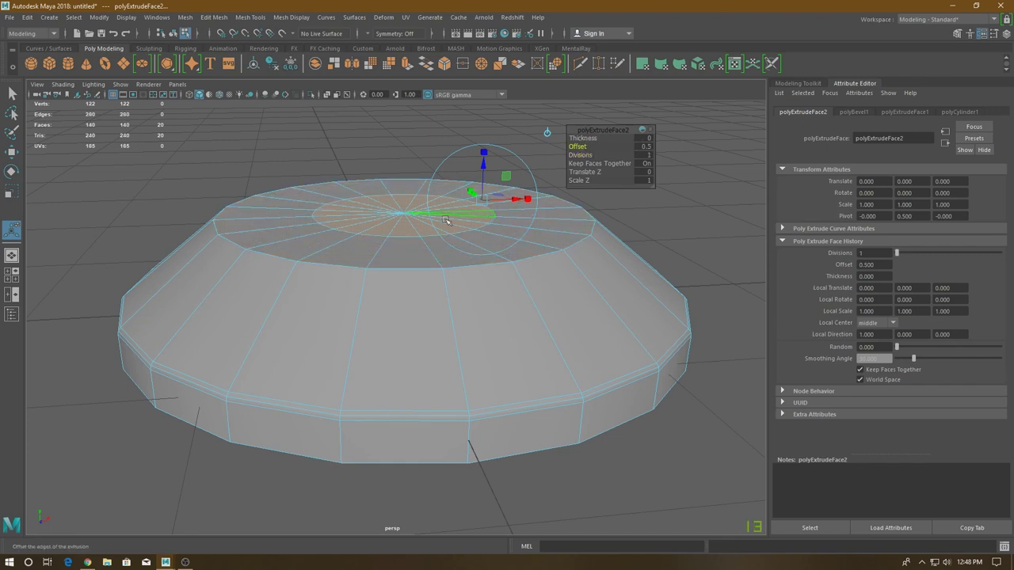
pyautogui.keyDown('alt'); pyautogui.moveTo(446, 221); pyautogui.dragTo(446, 197); pyautogui.keyUp('alt')
pyautogui.keyDown('alt'); pyautogui.moveTo(445, 197); pyautogui.dragTo(446, 226, button='right'); pyautogui.keyUp('alt')
pyautogui.keyDown('alt'); pyautogui.moveTo(496, 229); pyautogui.dragTo(493, 232); pyautogui.keyUp('alt')
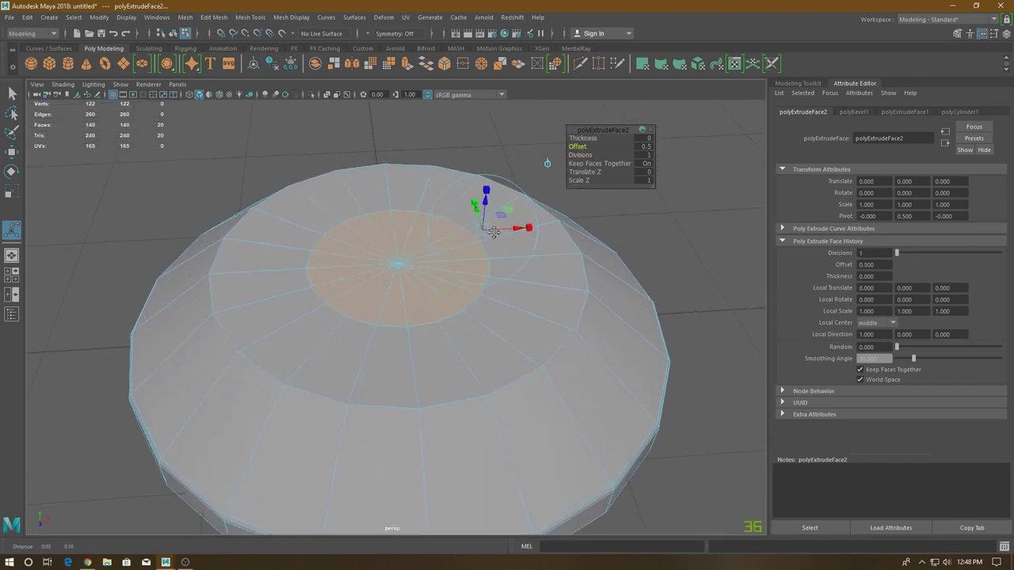
pyautogui.press('w')
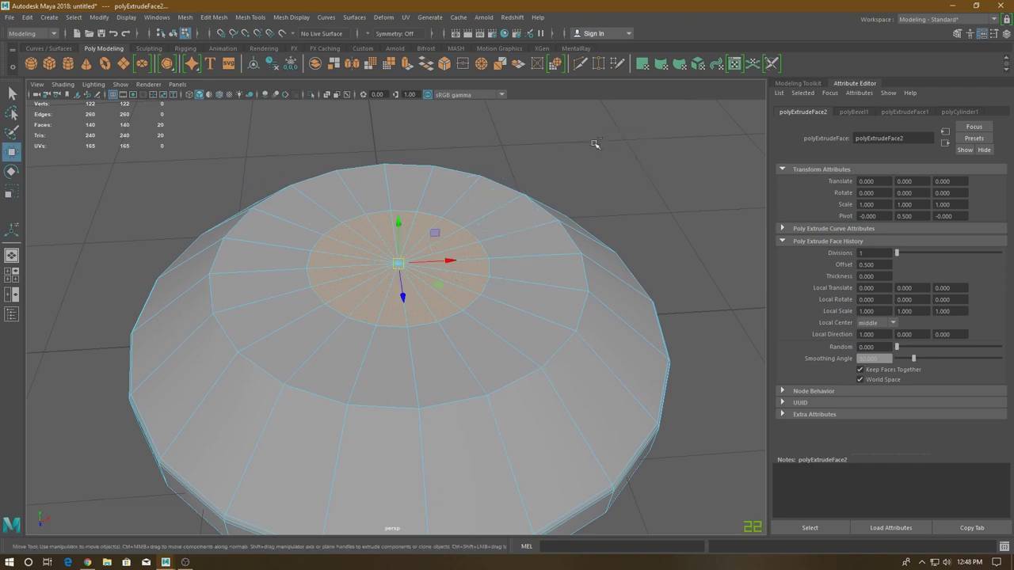
pyautogui.hotkey('ctrl', 'e')
# Step: Sink the inner circle into a recess 0.05 deep
pyautogui.keyDown('alt'); pyautogui.moveTo(530, 183); pyautogui.dragTo(538, 174); pyautogui.keyUp('alt')
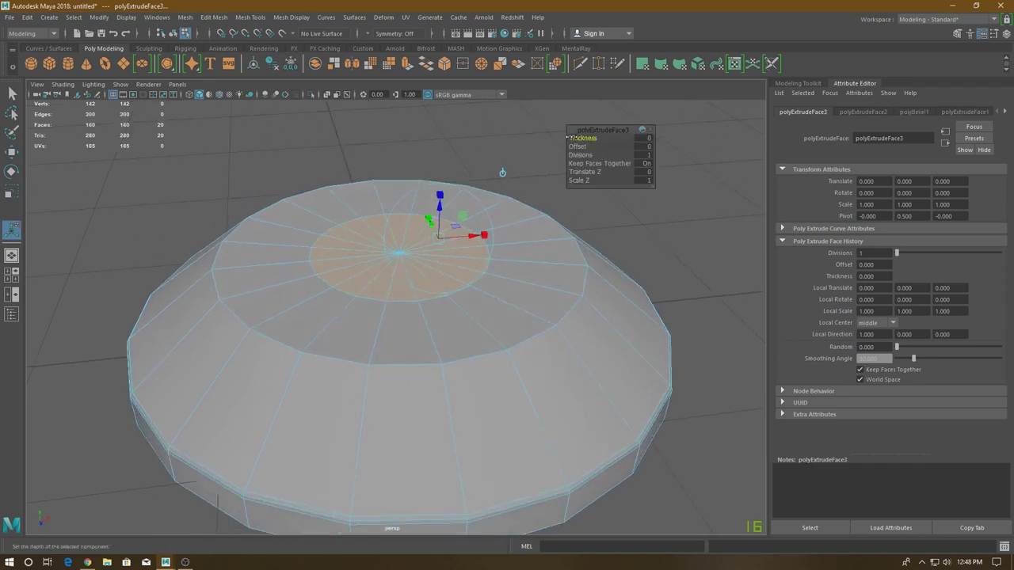
pyautogui.moveTo(502, 172); pyautogui.dragTo(502, 172, button='middle')
pyautogui.scroll(3, 573, 138)
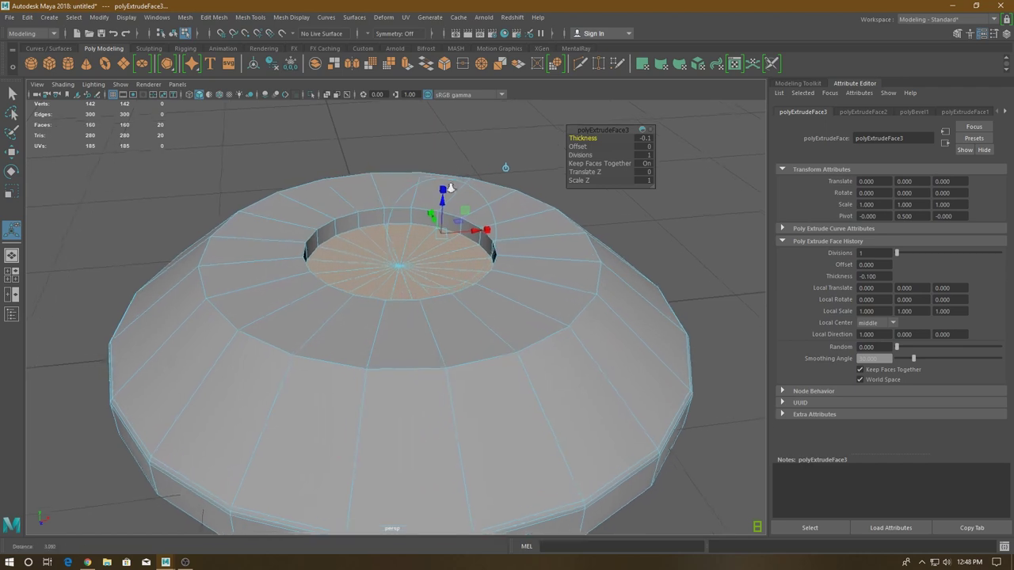
pyautogui.scroll(3, 578, 151)
pyautogui.scroll(3, 586, 170)
pyautogui.scroll(3, 594, 194)
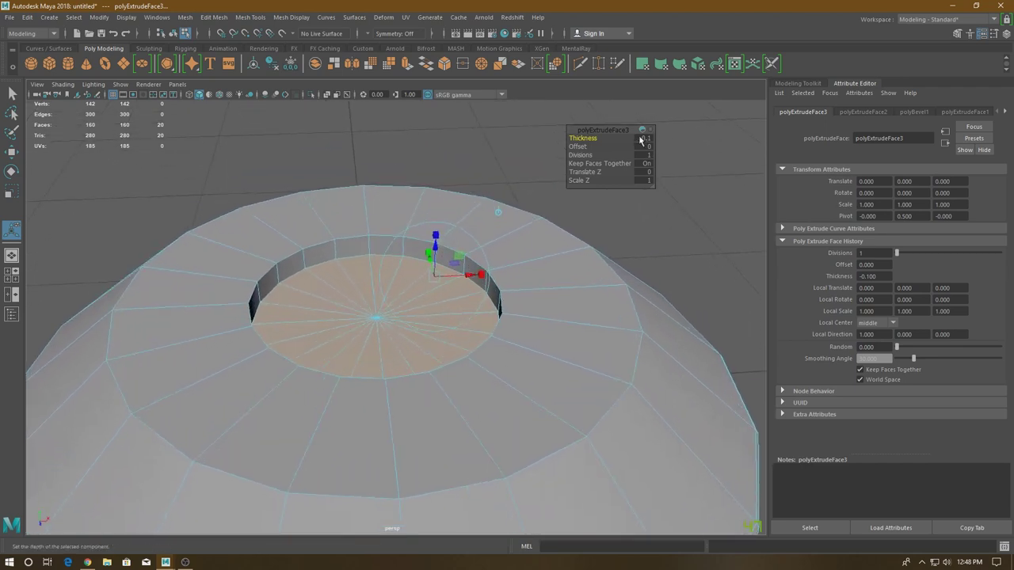
pyautogui.click(577, 147)
pyautogui.moveTo(577, 146); pyautogui.dragTo(577, 146, button='middle')
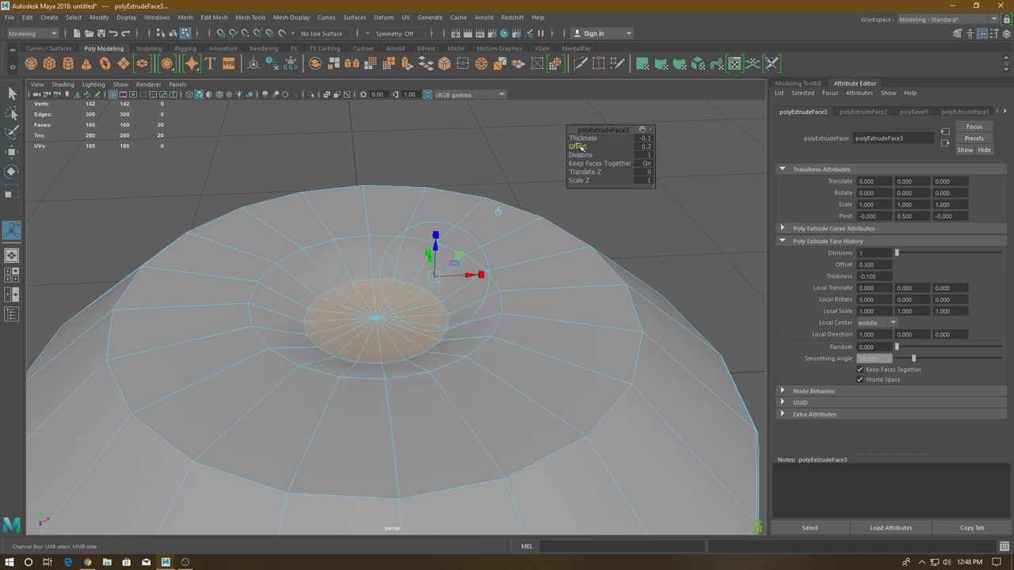
pyautogui.click(644, 146)
pyautogui.write('0.05')
pyautogui.press('Return')
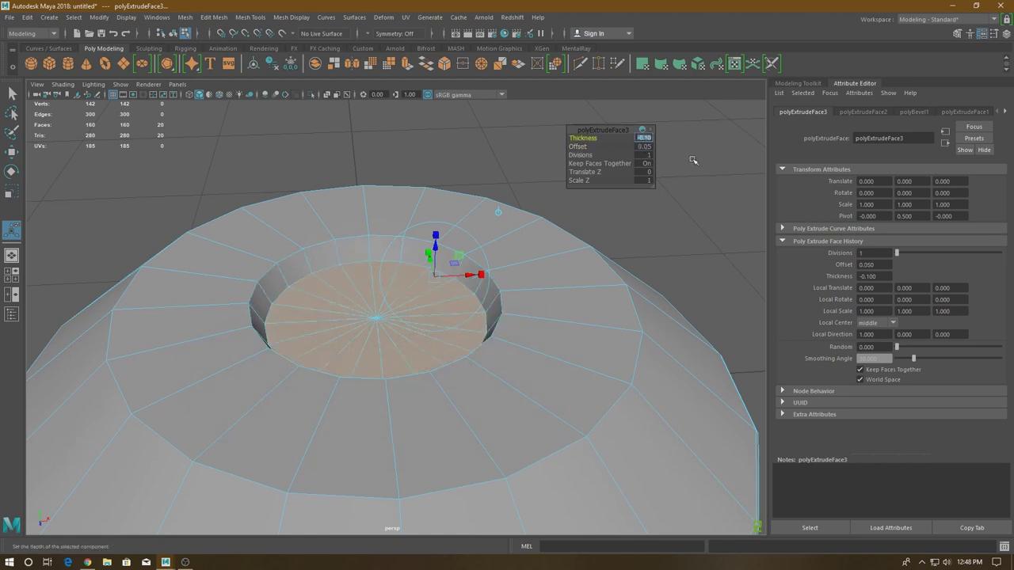
pyautogui.write('5')
pyautogui.press('Return')
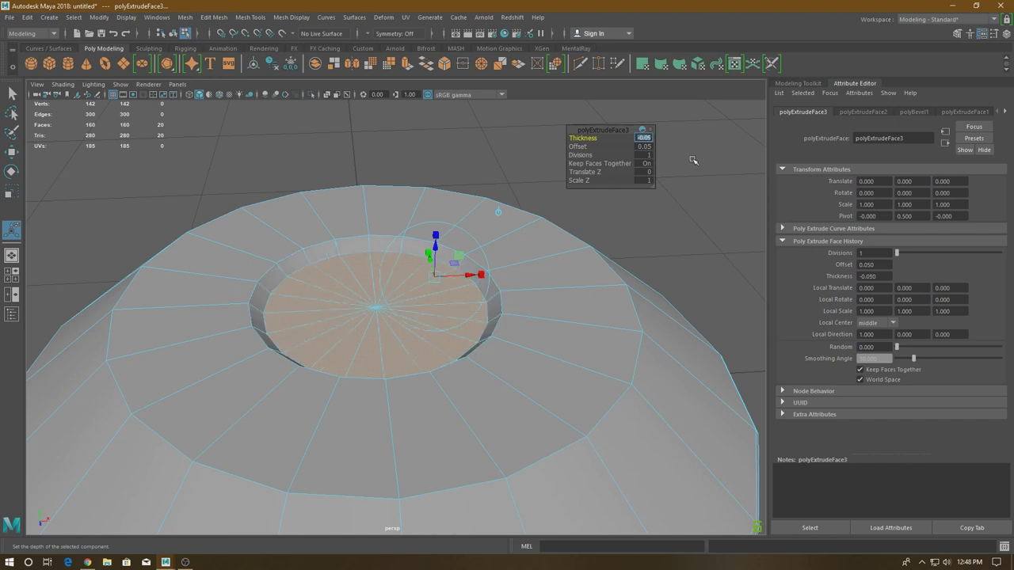
# Step: Set the recess offset to 0 and start a new extrusion on it
pyautogui.click(643, 146)
pyautogui.write('0')
pyautogui.press('Return')
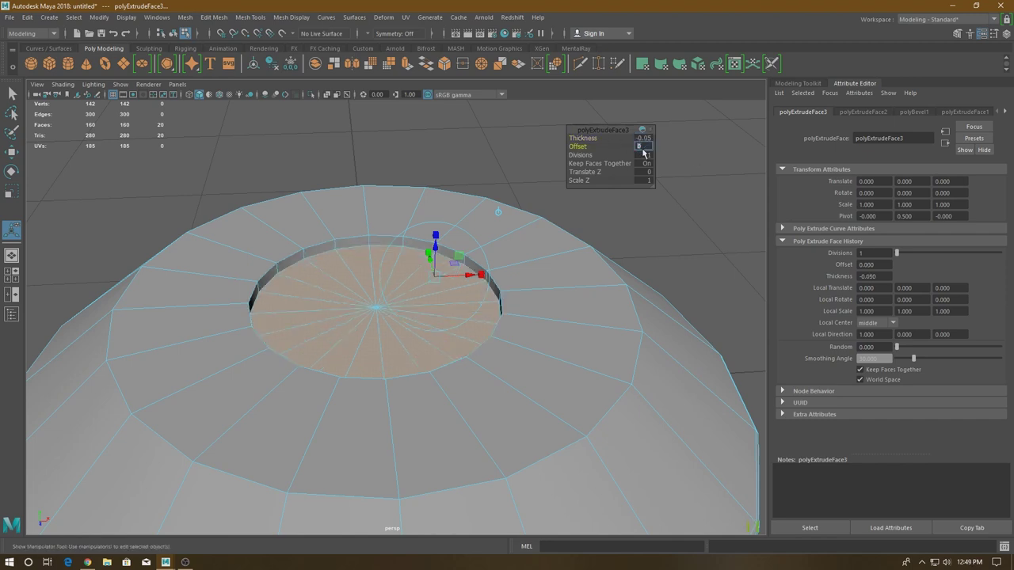
pyautogui.press('w')
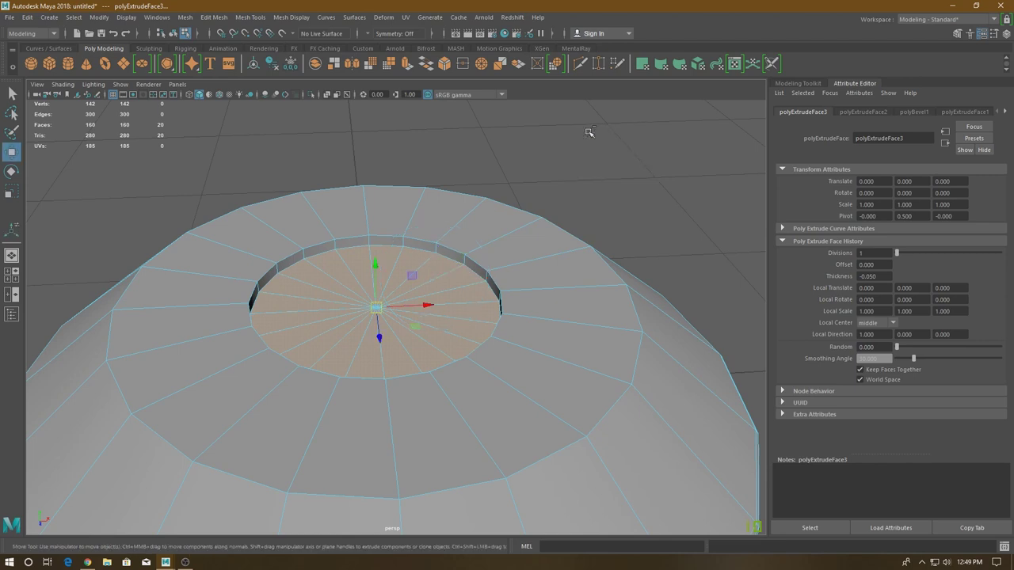
pyautogui.hotkey('ctrl', 'e')
pyautogui.click(579, 146)
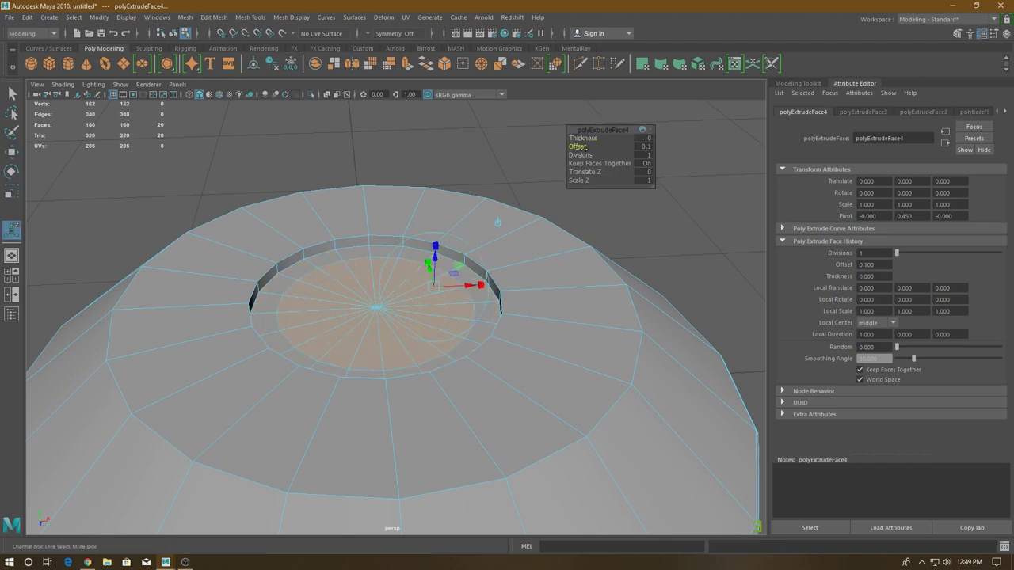
# Step: Extrude the inset face upward into a column about 3.1 tall in front view
pyautogui.scroll(-3, 497, 223)
pyautogui.scroll(-3, 489, 226)
pyautogui.scroll(-3, 475, 237)
pyautogui.keyDown('alt'); pyautogui.moveTo(465, 245); pyautogui.dragTo(467, 241); pyautogui.keyUp('alt')
pyautogui.hotkey('ctrl', 'e')
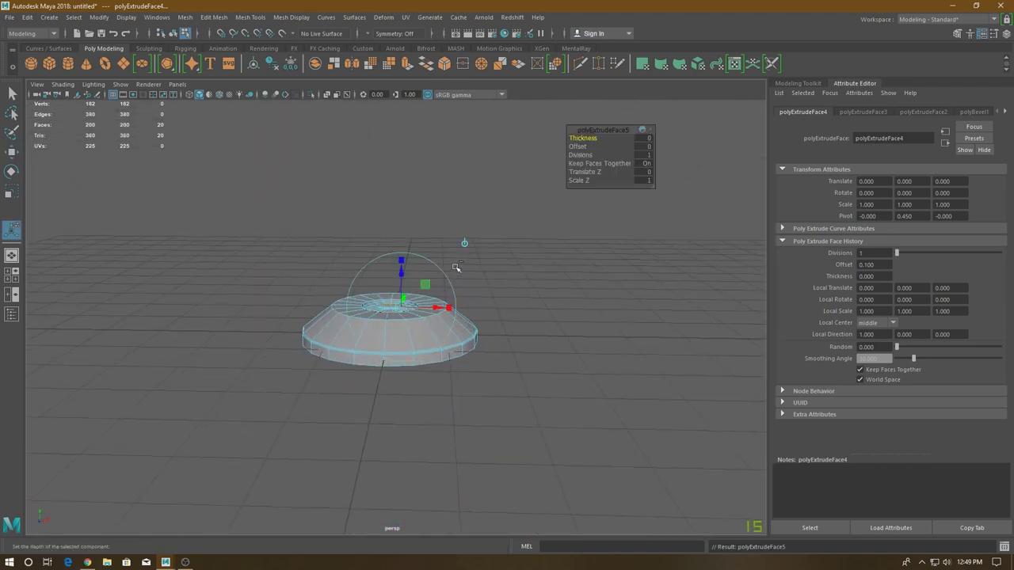
pyautogui.scroll(-3, 467, 245)
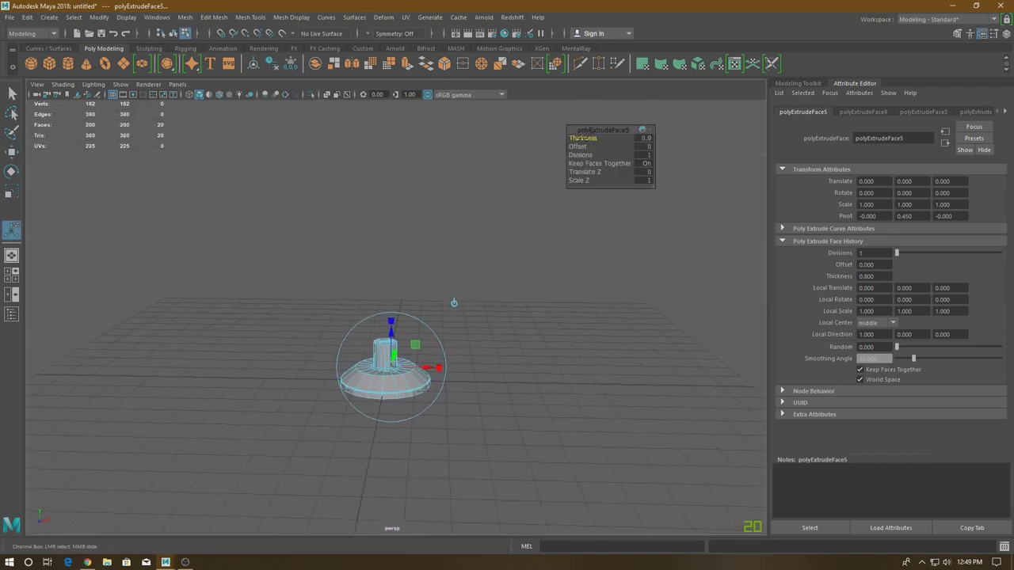
pyautogui.moveTo(572, 136); pyautogui.dragTo(590, 141, button='middle')
pyautogui.keyDown('space'); pyautogui.moveTo(440, 204); pyautogui.dragTo(473, 274); pyautogui.keyUp('space')
pyautogui.keyDown('alt'); pyautogui.moveTo(473, 274); pyautogui.dragTo(449, 336, button='middle'); pyautogui.keyUp('alt')
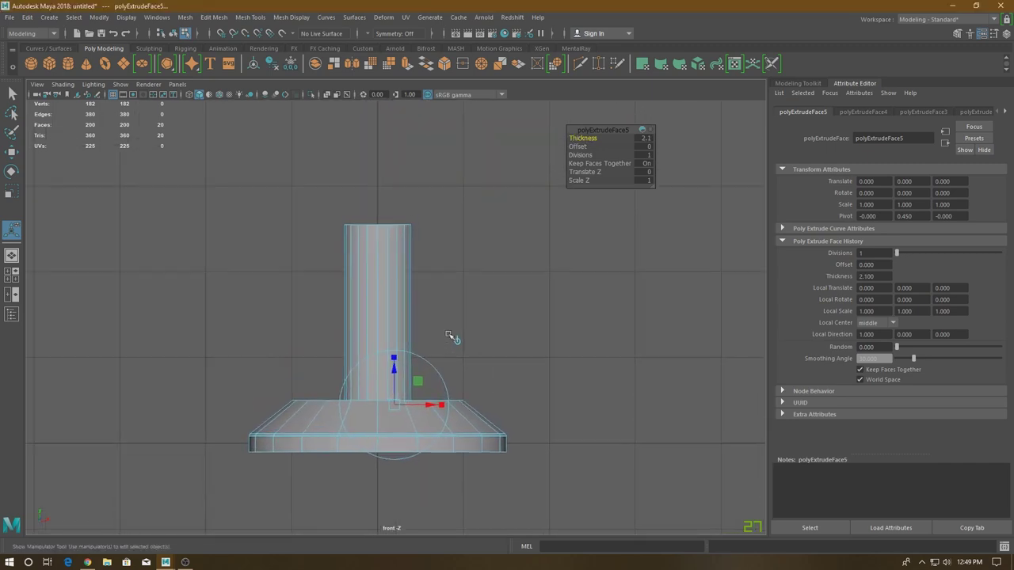
pyautogui.keyDown('alt'); pyautogui.moveTo(488, 204); pyautogui.dragTo(488, 260, button='right'); pyautogui.keyUp('alt')
pyautogui.moveTo(488, 260)
pyautogui.mouseDown(button='middle')
pyautogui.moveTo(590, 139)
pyautogui.moveTo(601, 139)
pyautogui.mouseUp(button='middle')
pyautogui.keyDown('alt'); pyautogui.moveTo(449, 281); pyautogui.dragTo(437, 151, button='right'); pyautogui.keyUp('alt')
pyautogui.keyDown('alt'); pyautogui.moveTo(441, 272); pyautogui.dragTo(444, 276, button='middle'); pyautogui.keyUp('alt')
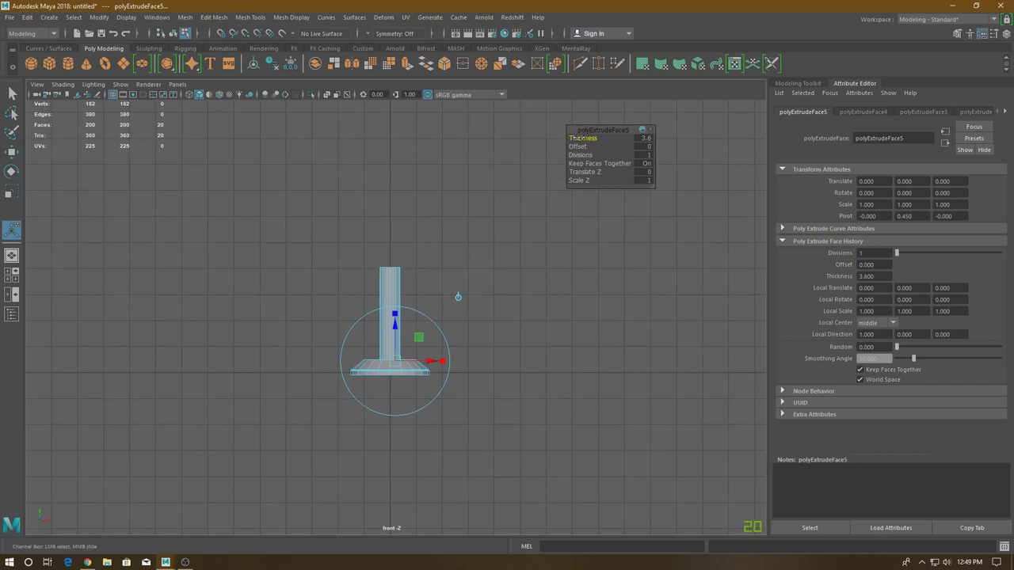
# Step: Back in perspective, set the column's thickness to 3.75
pyautogui.press('space')
pyautogui.moveTo(475, 214)
pyautogui.mouseDown()
pyautogui.moveTo(454, 219)
pyautogui.moveTo(475, 226)
pyautogui.moveTo(475, 348)
pyautogui.mouseUp()
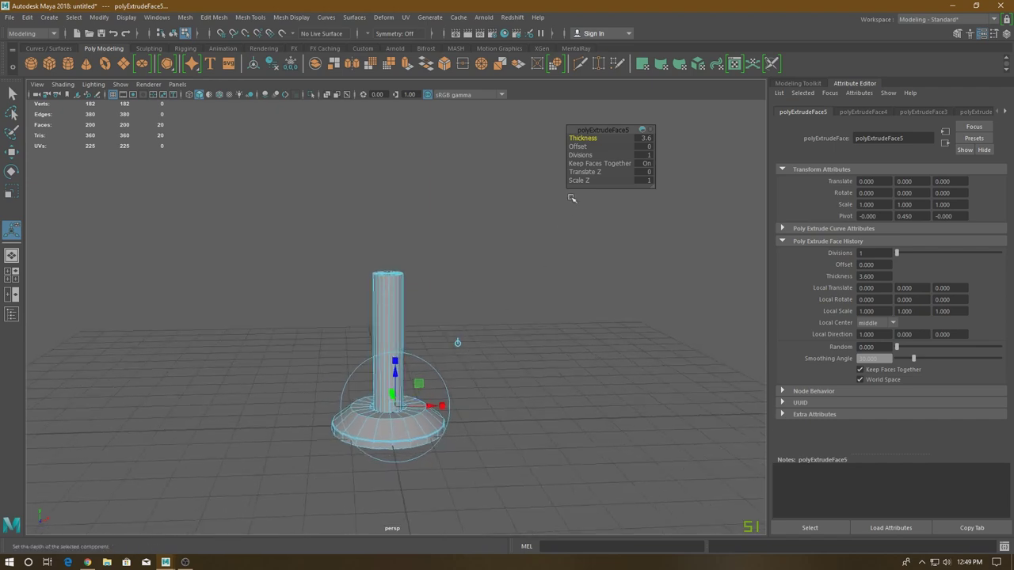
pyautogui.keyDown('alt'); pyautogui.moveTo(400, 261); pyautogui.dragTo(385, 236); pyautogui.keyUp('alt')
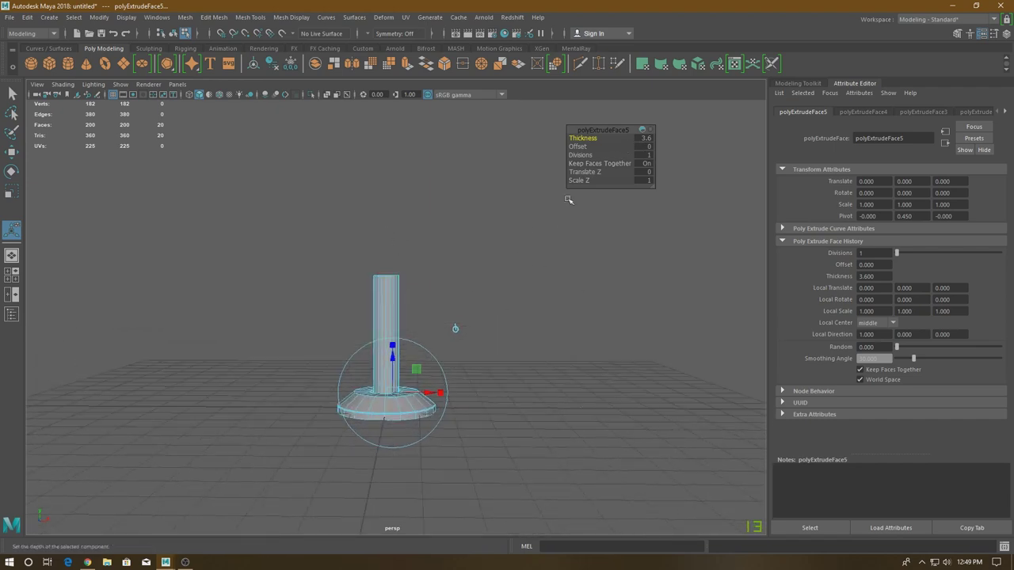
pyautogui.moveTo(504, 227)
pyautogui.keyDown('alt'); pyautogui.mouseDown()
pyautogui.moveTo(498, 258)
pyautogui.moveTo(502, 198)
pyautogui.moveTo(461, 205)
pyautogui.moveTo(425, 195)
pyautogui.mouseUp(); pyautogui.keyUp('alt')
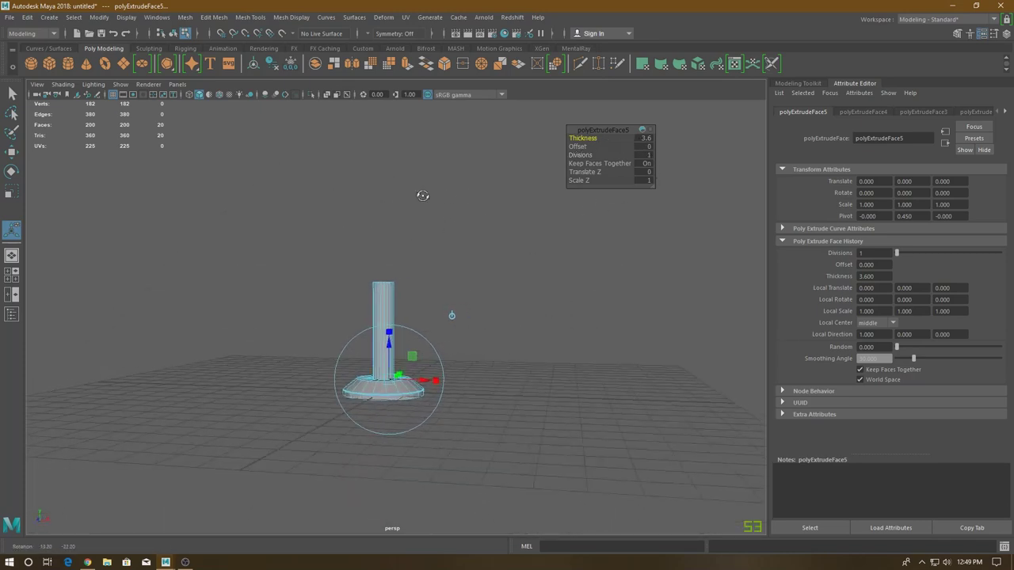
pyautogui.click(645, 139)
pyautogui.write('3.75')
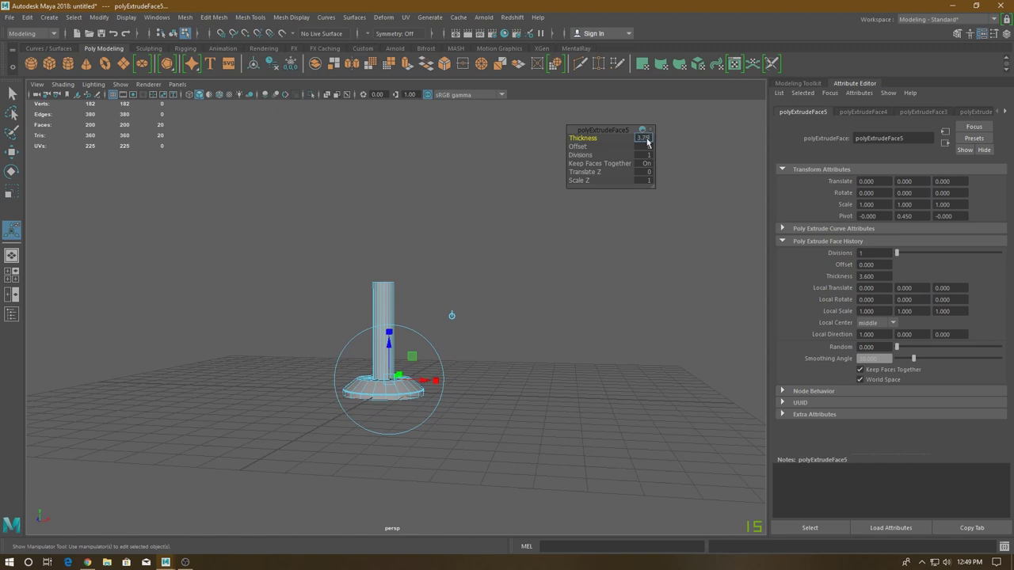
pyautogui.press('w')
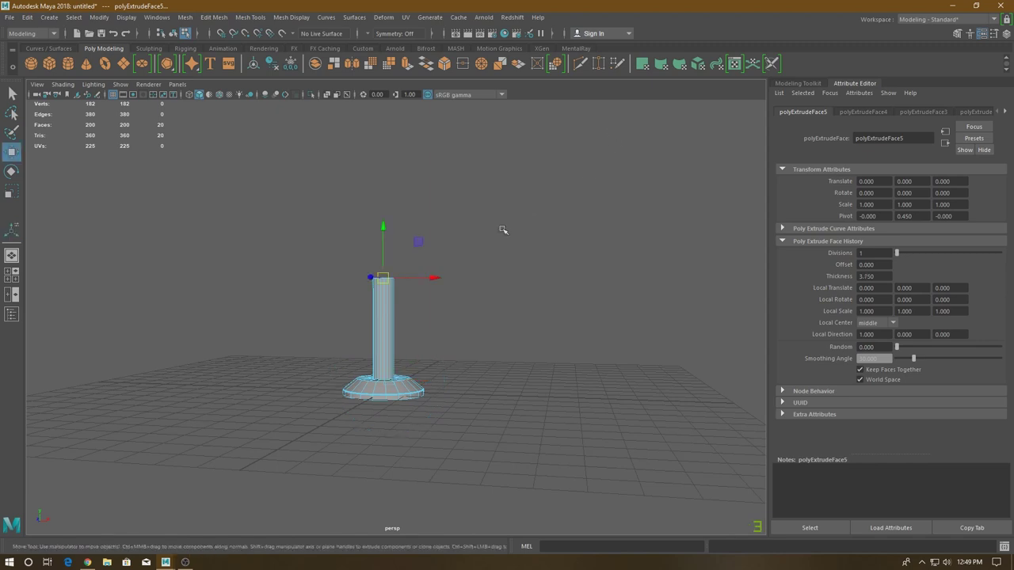
# Step: Extrude the column top and spread it outward into a disc
pyautogui.moveTo(456, 242)
pyautogui.keyDown('alt'); pyautogui.mouseDown()
pyautogui.moveTo(414, 356)
pyautogui.moveTo(465, 188)
pyautogui.mouseUp(); pyautogui.keyUp('alt')
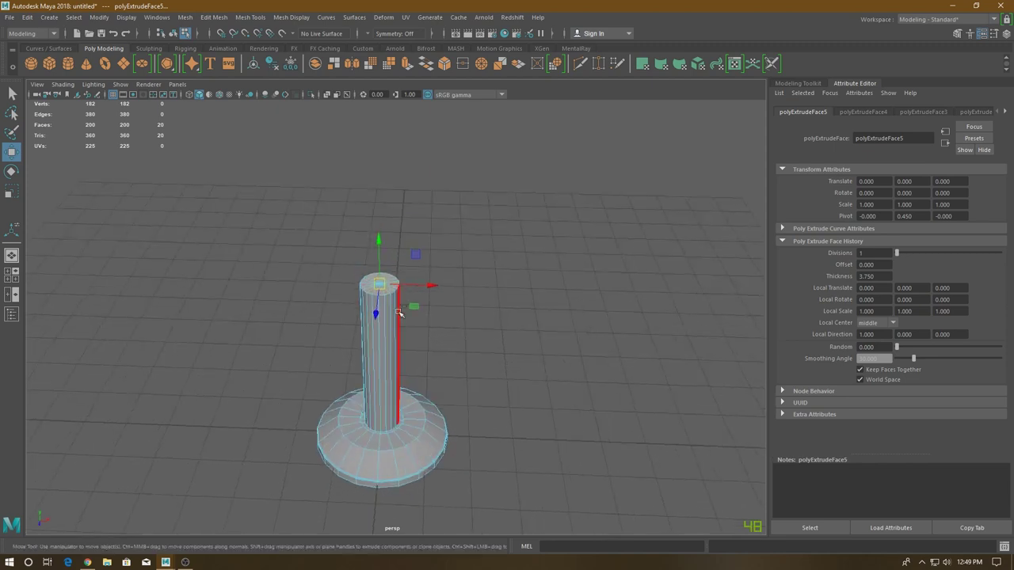
pyautogui.hotkey('ctrl', 'e')
pyautogui.press('Down')
pyautogui.moveTo(465, 190); pyautogui.dragTo(428, 194, button='middle')
# Step: Widen the seat disc to an offset of -1.25
pyautogui.moveTo(427, 194)
pyautogui.keyDown('alt'); pyautogui.mouseDown()
pyautogui.moveTo(438, 242)
pyautogui.moveTo(455, 229)
pyautogui.moveTo(451, 283)
pyautogui.mouseUp(); pyautogui.keyUp('alt')
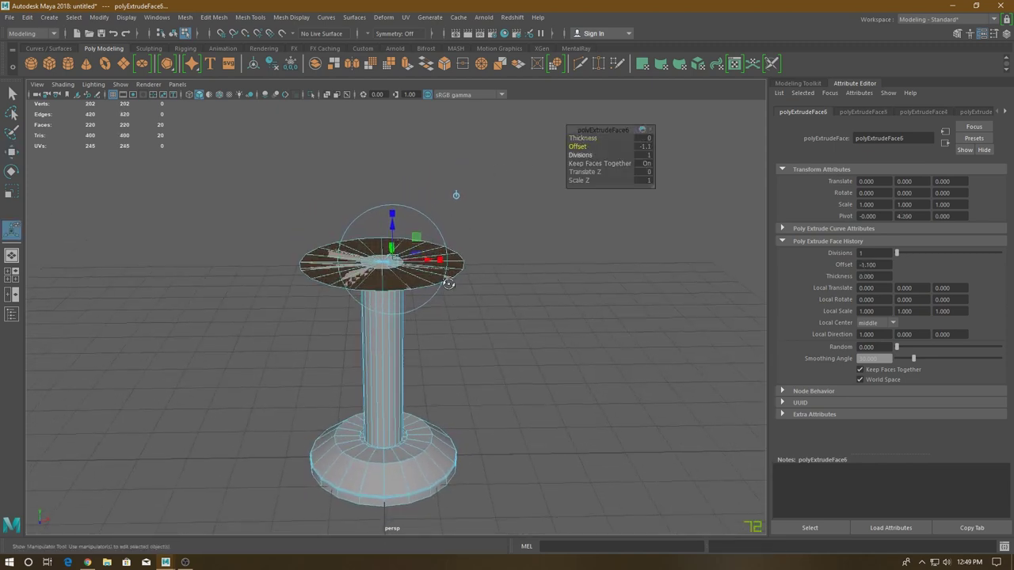
pyautogui.click(644, 149)
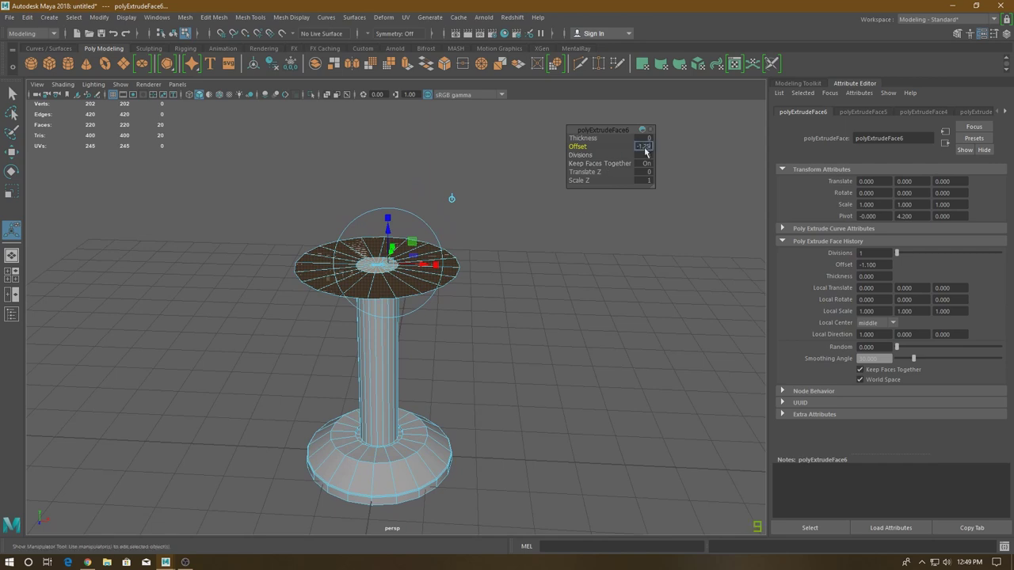
pyautogui.press('Return')
pyautogui.press('4')
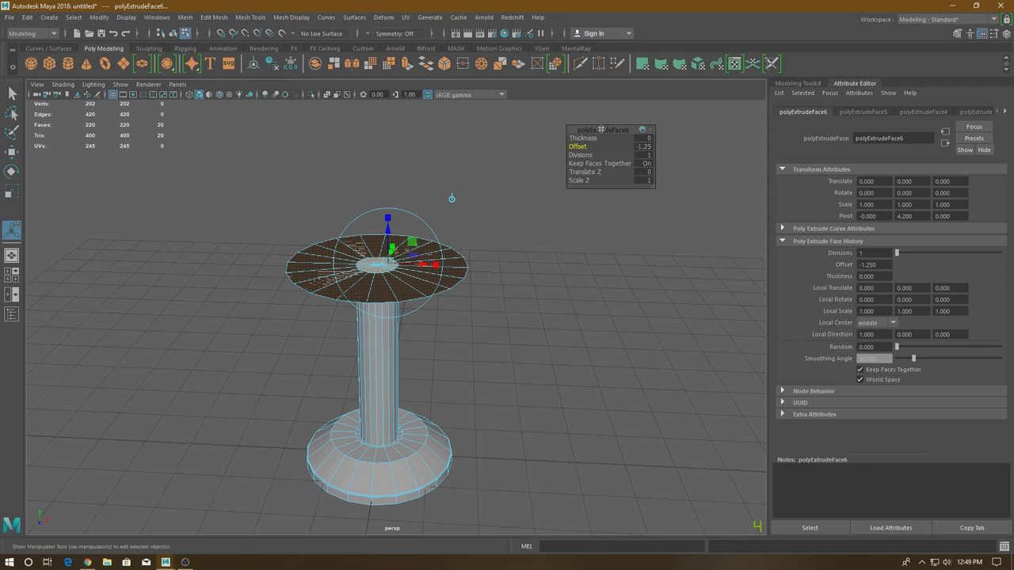
# Step: Extrude the seat with thickness 0.2 and offset -0.2 to flare its rim
pyautogui.hotkey('ctrl', 'e')
pyautogui.press('5')
pyautogui.scroll(2, 477, 229)
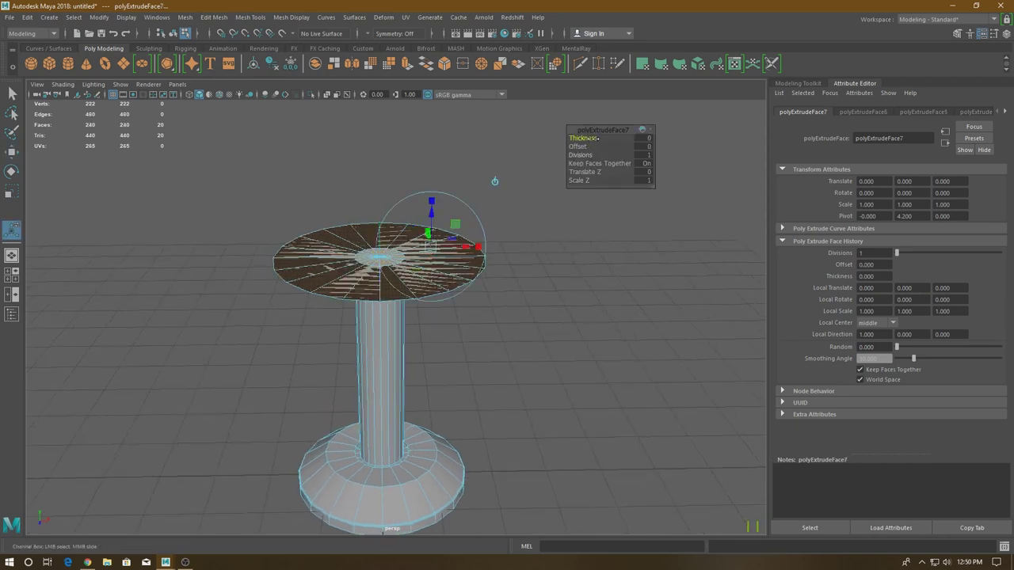
pyautogui.moveTo(588, 138); pyautogui.dragTo(596, 138, button='middle')
pyautogui.keyDown('alt'); pyautogui.moveTo(491, 222); pyautogui.dragTo(449, 259); pyautogui.keyUp('alt')
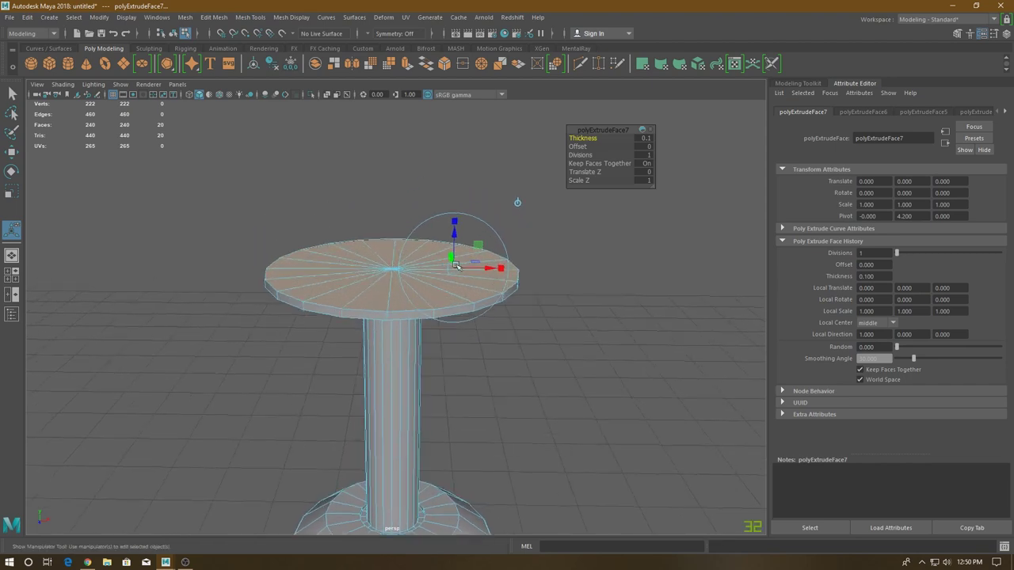
pyautogui.moveTo(582, 138); pyautogui.dragTo(585, 146, button='middle')
pyautogui.click(586, 146)
pyautogui.moveTo(475, 190)
pyautogui.keyDown('alt'); pyautogui.mouseDown()
pyautogui.moveTo(464, 169)
pyautogui.moveTo(470, 204)
pyautogui.moveTo(464, 193)
pyautogui.moveTo(485, 181)
pyautogui.mouseUp(); pyautogui.keyUp('alt')
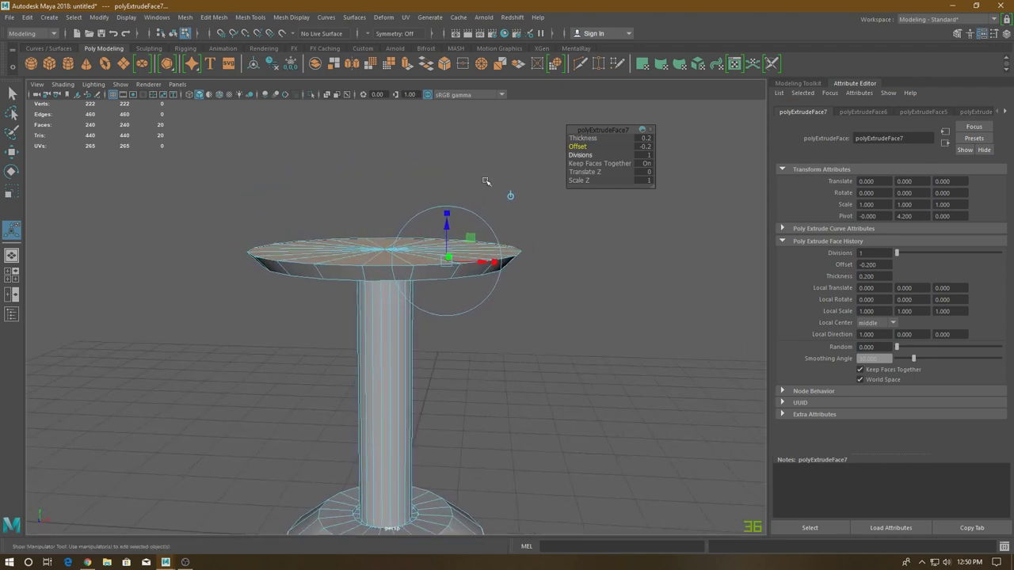
# Step: Add one more seat-top extrusion with thickness 0.1
pyautogui.hotkey('ctrl', 'e')
pyautogui.write('0.2')
pyautogui.press('Return')
pyautogui.keyDown('alt'); pyautogui.moveTo(570, 138); pyautogui.dragTo(650, 148); pyautogui.keyUp('alt')
pyautogui.click(650, 141)
pyautogui.write('0.1')
pyautogui.press('Return')
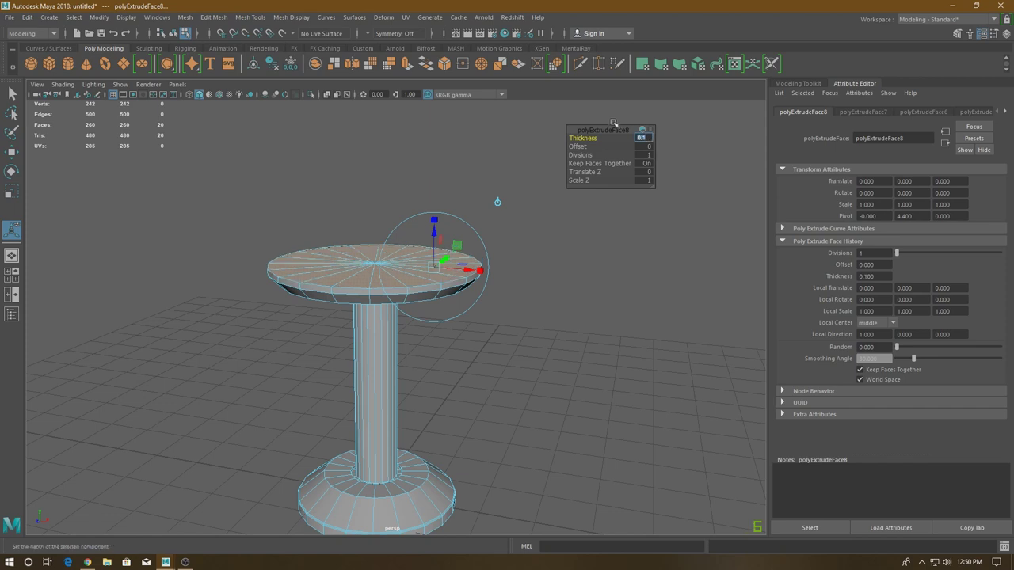
pyautogui.press('w')
pyautogui.keyDown('alt'); pyautogui.moveTo(562, 186); pyautogui.dragTo(480, 195); pyautogui.keyUp('alt')
pyautogui.keyDown('alt'); pyautogui.moveTo(480, 194); pyautogui.dragTo(436, 266, button='right'); pyautogui.keyUp('alt')
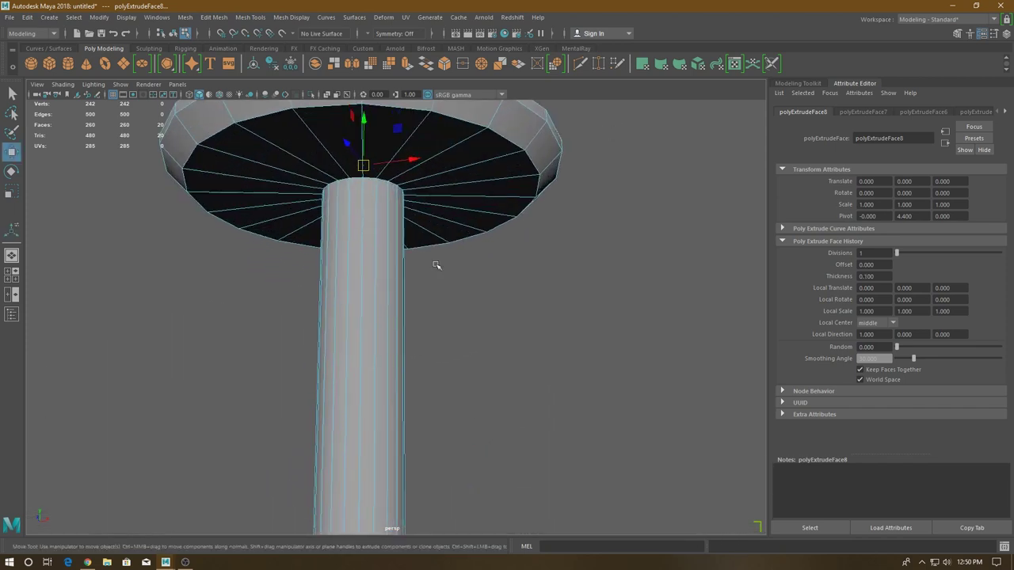
# Step: Bevel the seat rim edges with fraction 0.1 and 2 segments
pyautogui.keyDown('alt'); pyautogui.moveTo(436, 266); pyautogui.dragTo(460, 181); pyautogui.keyUp('alt')
pyautogui.moveTo(459, 180); pyautogui.dragTo(459, 150, button='right')
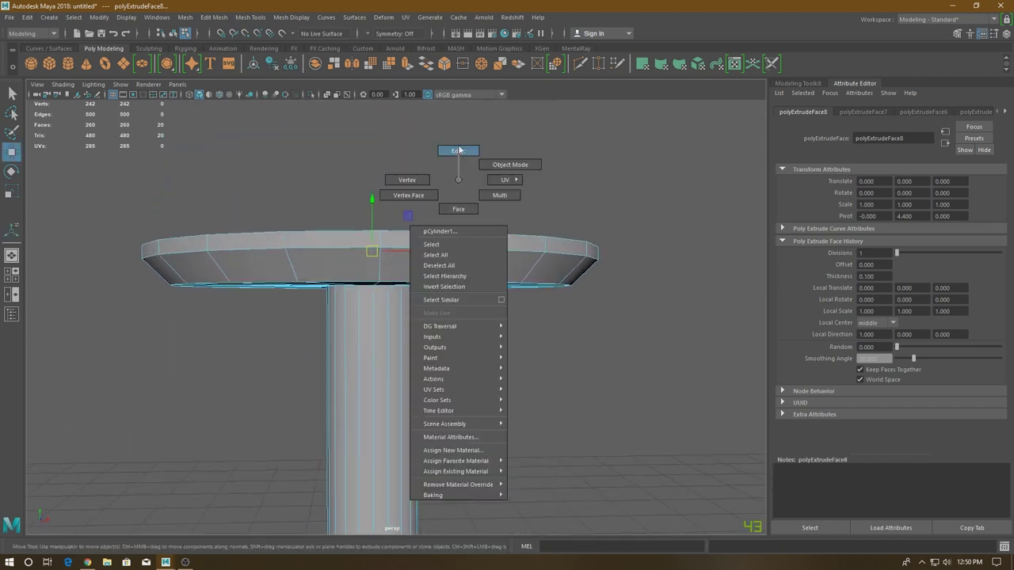
pyautogui.click(435, 266)
pyautogui.keyDown('shift'); pyautogui.moveTo(420, 251); pyautogui.dragTo(444, 252, button='right'); pyautogui.keyUp('shift')
pyautogui.moveTo(570, 138); pyautogui.dragTo(554, 138)
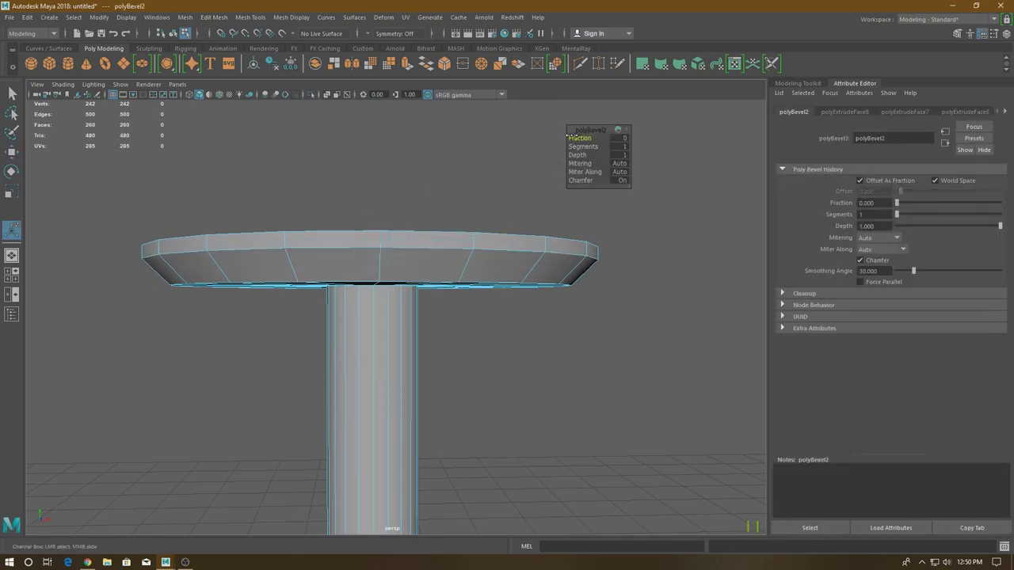
pyautogui.click(618, 138)
pyautogui.write('0.1')
pyautogui.press('Return')
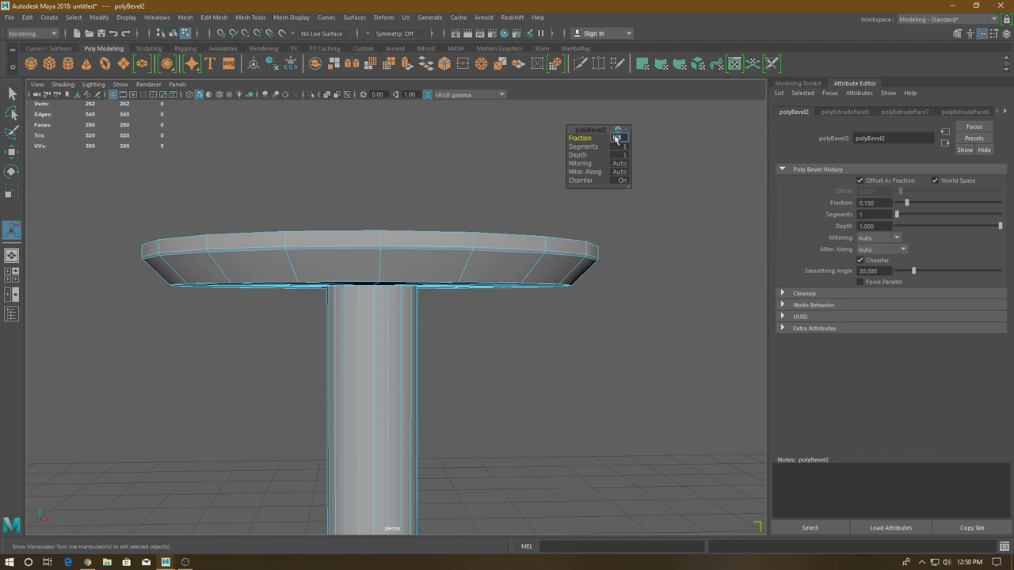
pyautogui.click(618, 146)
pyautogui.write('2')
pyautogui.press('Return')
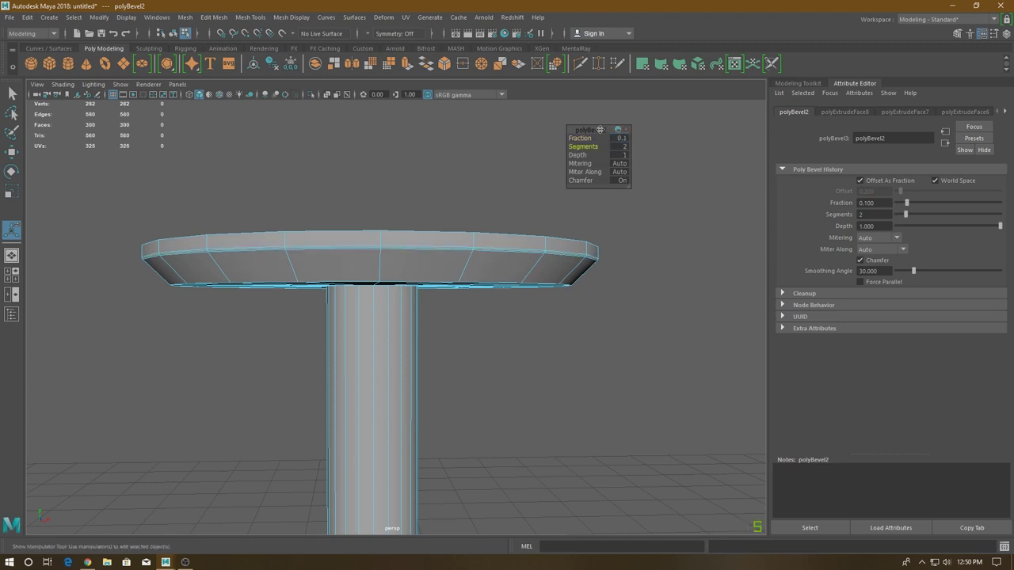
# Step: Deselect, then reselect the whole stool mesh and orbit to inspect the seat
pyautogui.press('w')
pyautogui.rightClick(599, 136)
pyautogui.click(586, 273)
pyautogui.moveTo(584, 277)
pyautogui.keyDown('alt'); pyautogui.mouseDown()
pyautogui.moveTo(507, 233)
pyautogui.moveTo(539, 217)
pyautogui.moveTo(508, 209)
pyautogui.mouseUp(); pyautogui.keyUp('alt')
pyautogui.click(388, 292)
pyautogui.moveTo(380, 288)
pyautogui.keyDown('alt'); pyautogui.mouseDown()
pyautogui.moveTo(376, 323)
pyautogui.moveTo(358, 293)
pyautogui.moveTo(437, 325)
pyautogui.moveTo(464, 287)
pyautogui.moveTo(451, 279)
pyautogui.mouseUp(); pyautogui.keyUp('alt')
pyautogui.scroll(-3, 432, 309)
pyautogui.scroll(3, 452, 280)
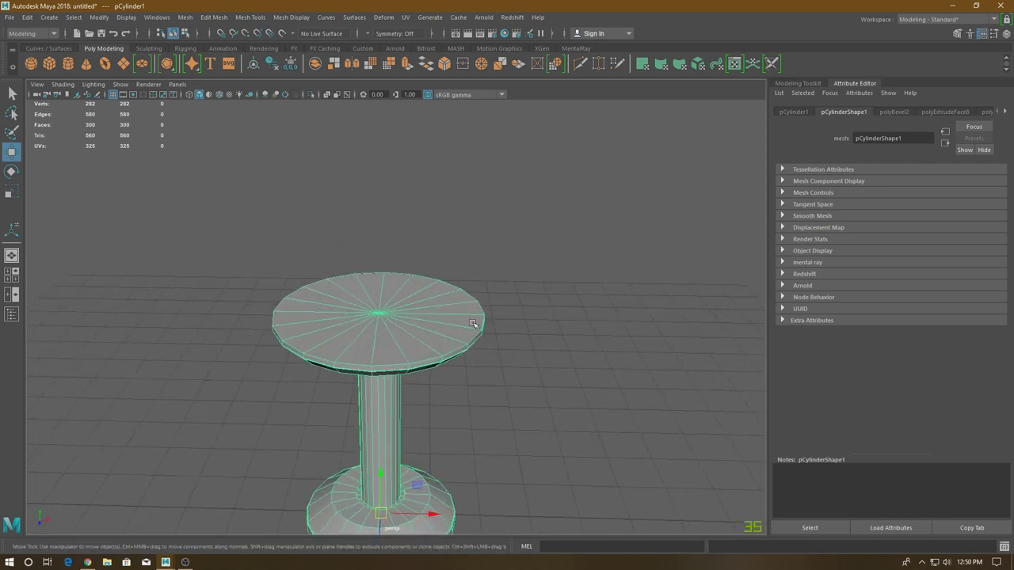
# Step: Split the seat's 20 top faces off as a separate mesh
pyautogui.rightClick(404, 308)
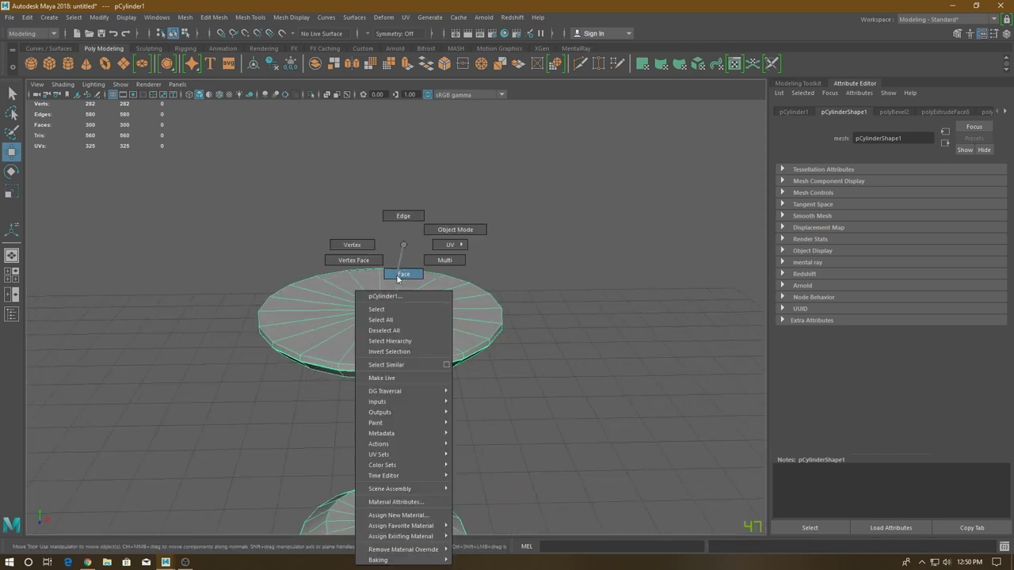
pyautogui.click(403, 273)
pyautogui.moveTo(355, 340); pyautogui.dragTo(366, 333)
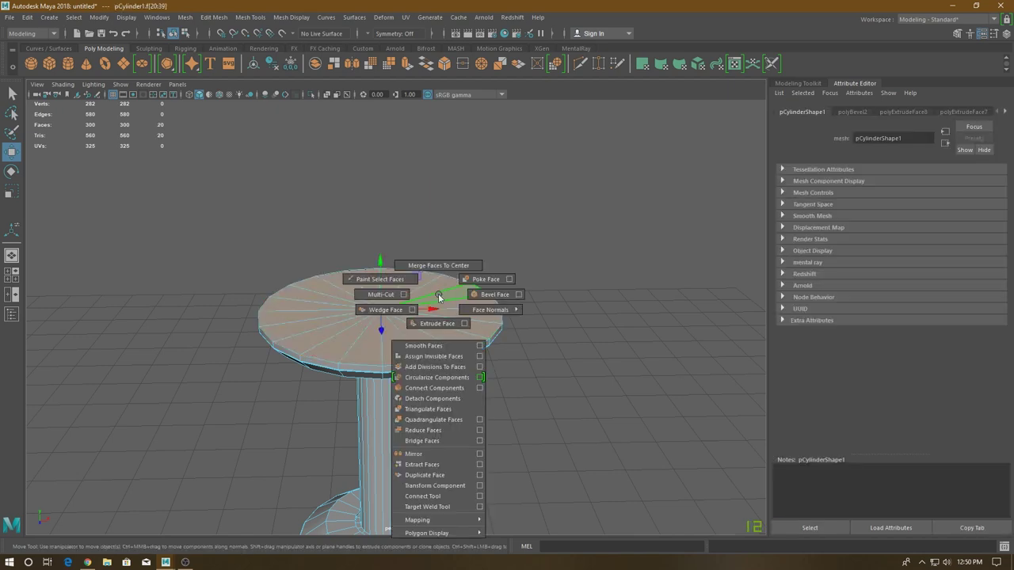
pyautogui.keyDown('shift'); pyautogui.moveTo(440, 295); pyautogui.dragTo(451, 474, button='right'); pyautogui.keyUp('shift')
pyautogui.click(482, 409)
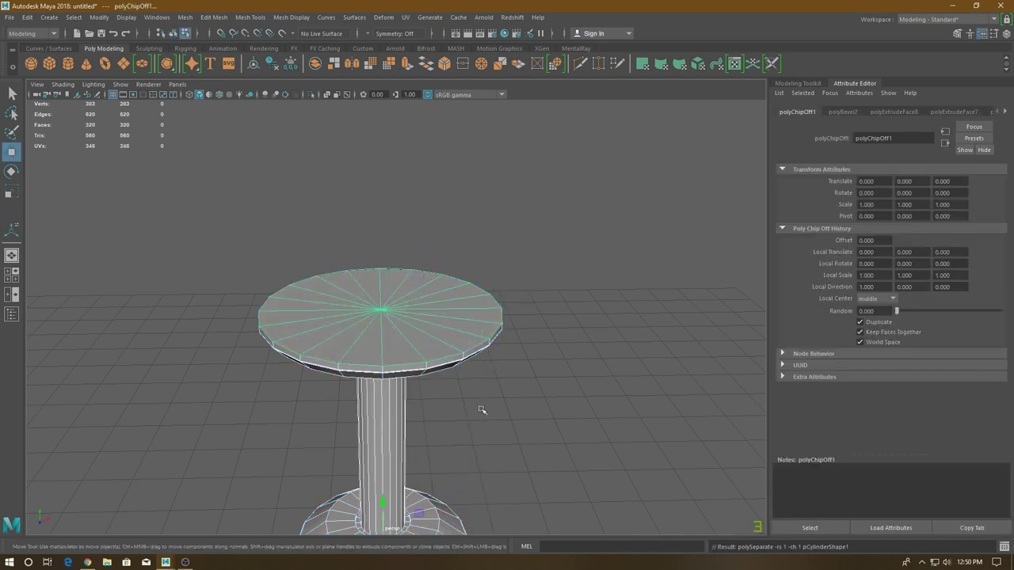
pyautogui.moveTo(531, 234); pyautogui.dragTo(563, 229, button='right')
# Step: Centre the pivot on the separated seat disc
pyautogui.click(473, 317)
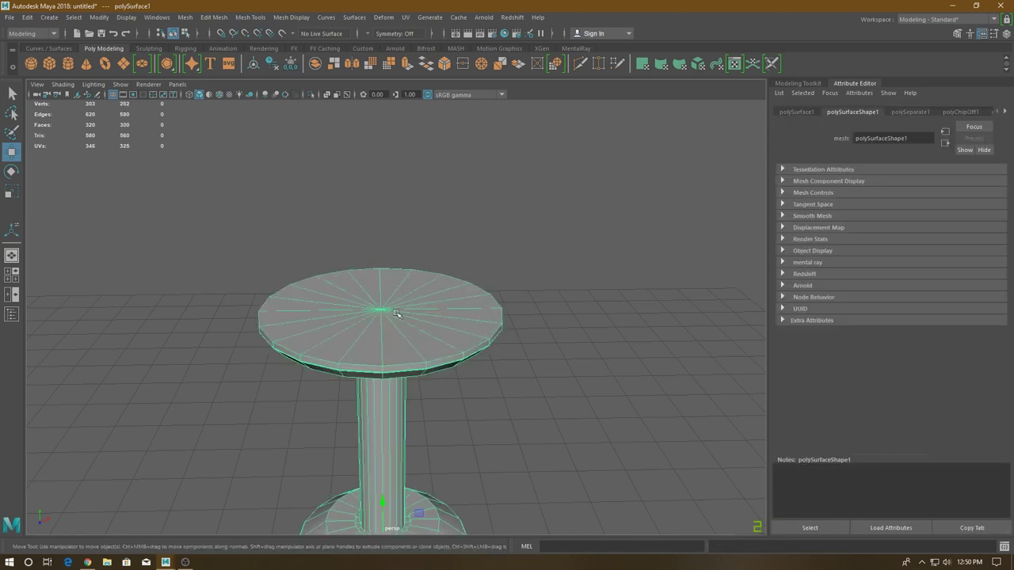
pyautogui.press('space')
pyautogui.moveTo(397, 244)
pyautogui.mouseDown()
pyautogui.moveTo(418, 321)
pyautogui.moveTo(463, 320)
pyautogui.mouseUp()
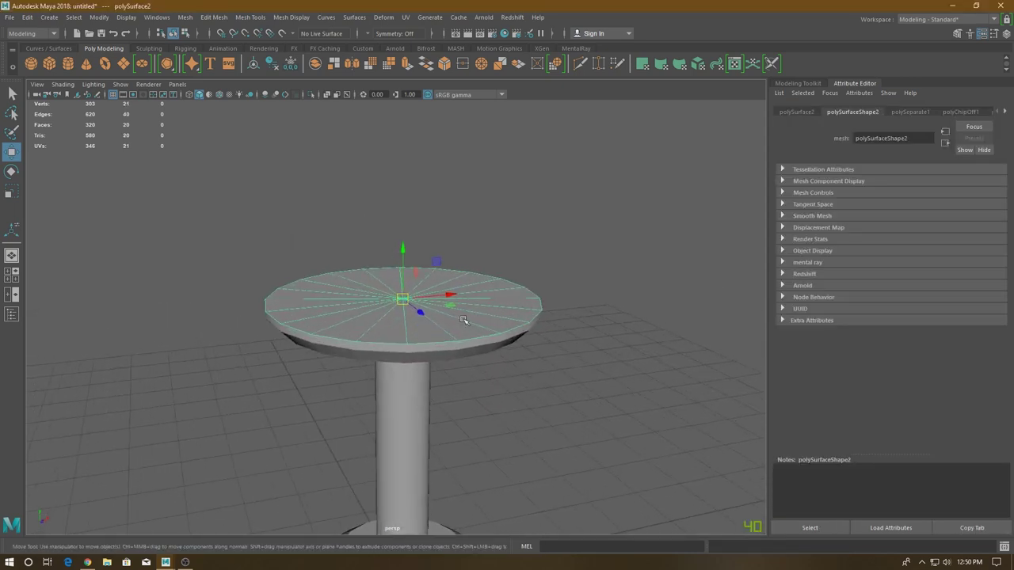
# Step: Extrude the seat disc's faces upward with a thickness of 0.5
pyautogui.hotkey('ctrl', 'e')
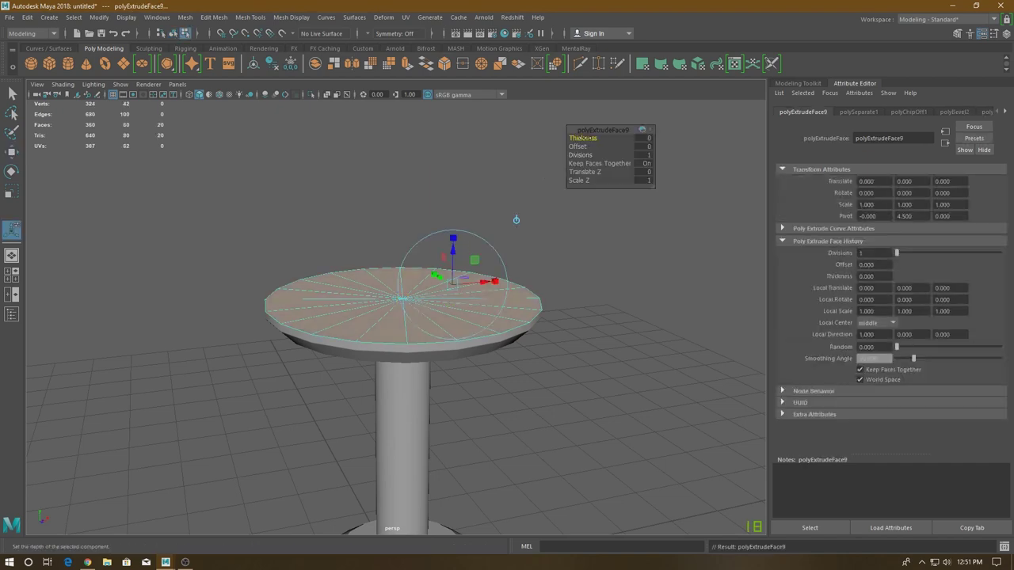
pyautogui.moveTo(586, 138); pyautogui.dragTo(609, 138, button='middle')
pyautogui.keyDown('alt'); pyautogui.moveTo(590, 139); pyautogui.dragTo(567, 171); pyautogui.keyUp('alt')
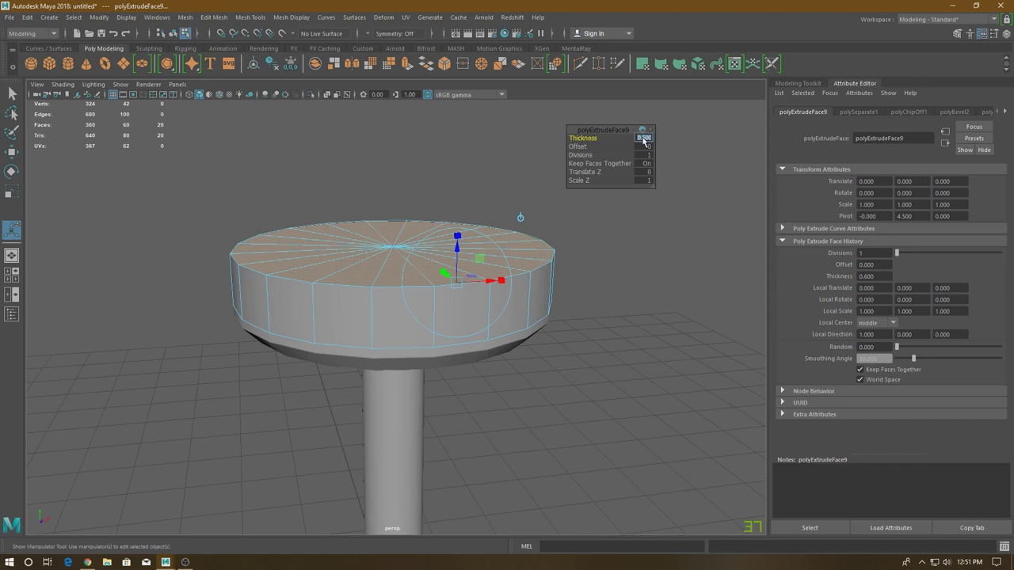
pyautogui.write('0.5')
pyautogui.press('Return')
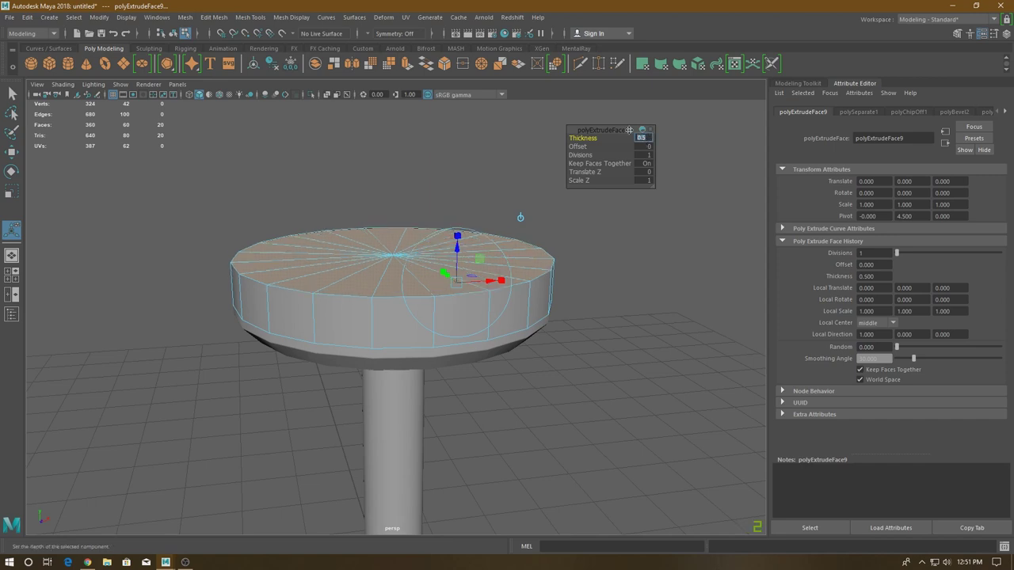
pyautogui.press('w')
# Step: Orbit and zoom around the thickened seat to inspect its edge
pyautogui.scroll(-3, 521, 260)
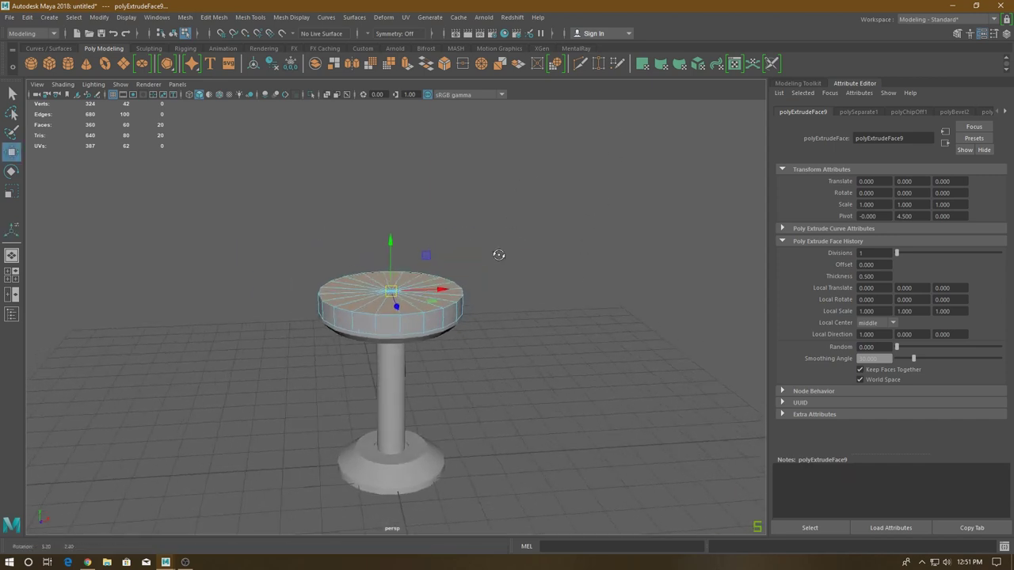
pyautogui.scroll(4, 485, 343)
pyautogui.keyDown('alt'); pyautogui.moveTo(485, 343); pyautogui.dragTo(497, 348); pyautogui.keyUp('alt')
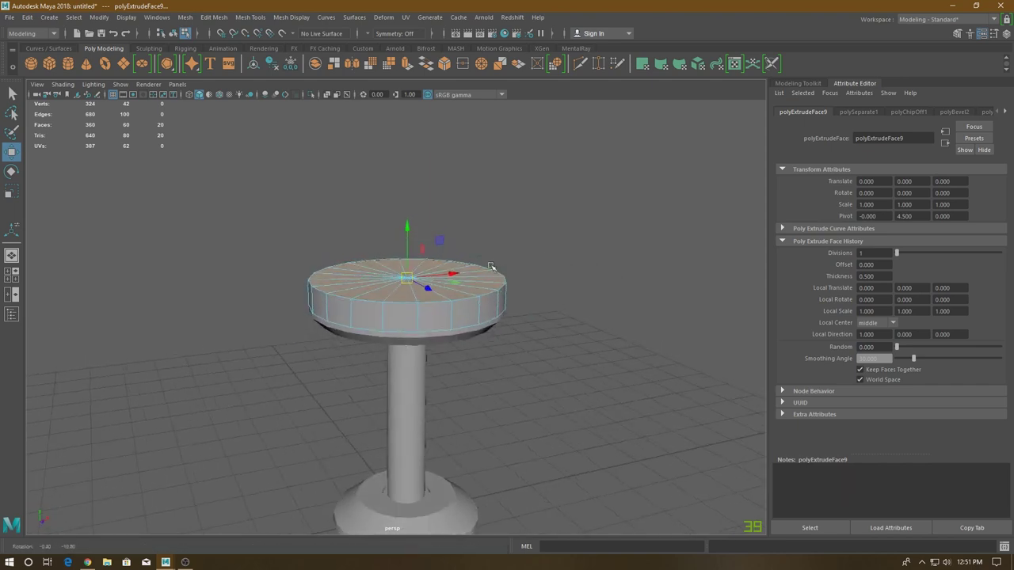
pyautogui.scroll(2, 496, 348)
pyautogui.scroll(2, 493, 317)
pyautogui.scroll(2, 483, 357)
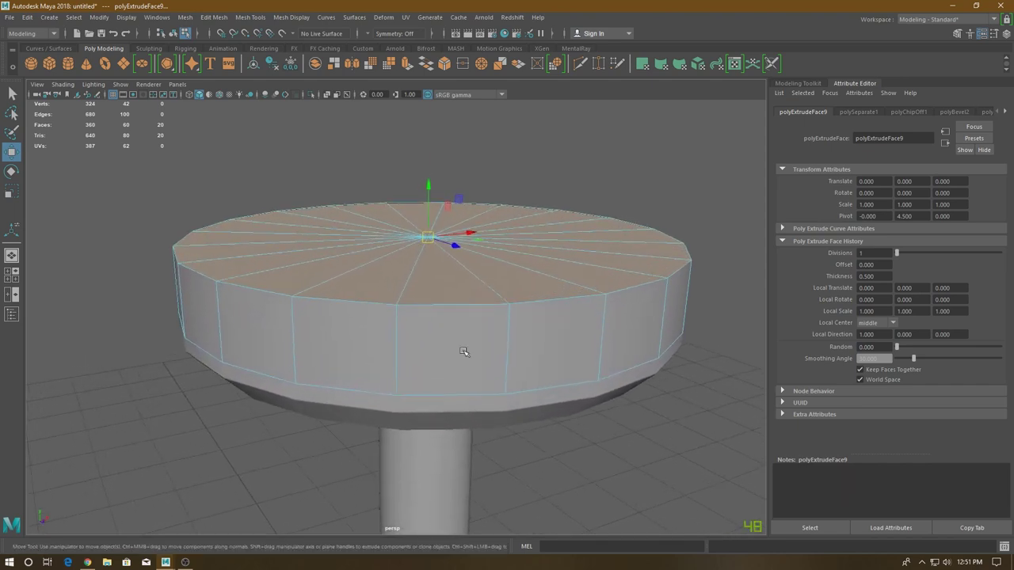
pyautogui.moveTo(449, 335)
pyautogui.keyDown('alt'); pyautogui.mouseDown()
pyautogui.moveTo(455, 356)
pyautogui.moveTo(420, 300)
pyautogui.mouseUp(); pyautogui.keyUp('alt')
pyautogui.scroll(1, 451, 337)
pyautogui.scroll(-2, 420, 300)
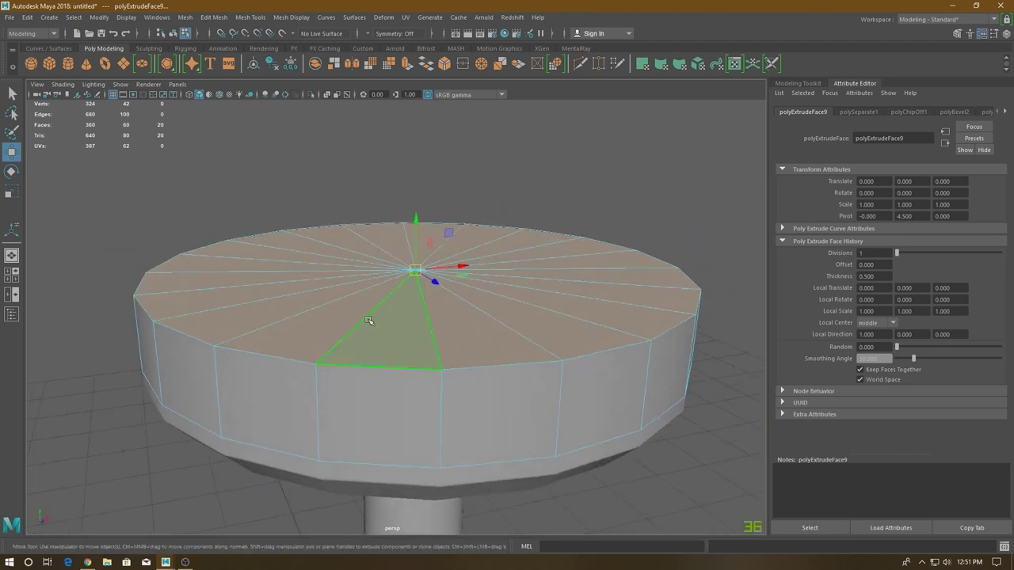
pyautogui.scroll(1, 368, 320)
pyautogui.keyDown('alt'); pyautogui.moveTo(373, 322); pyautogui.dragTo(389, 317); pyautogui.keyUp('alt')
pyautogui.rightClick(420, 264)
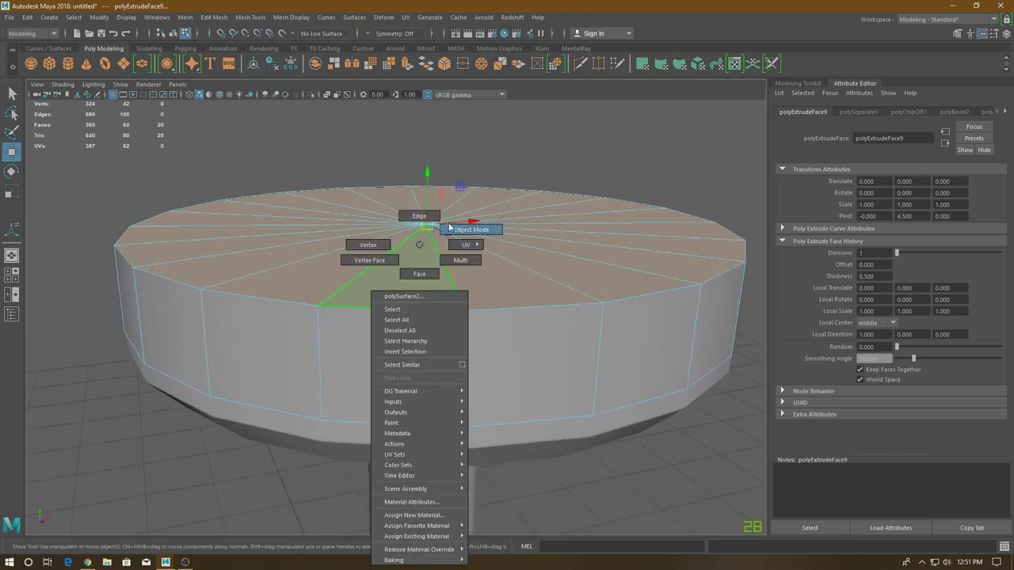
# Step: Insert an edge loop around the side of the seat mesh
pyautogui.click(449, 228)
pyautogui.click(570, 269)
pyautogui.keyDown('shift'); pyautogui.rightClick(376, 245); pyautogui.keyUp('shift')
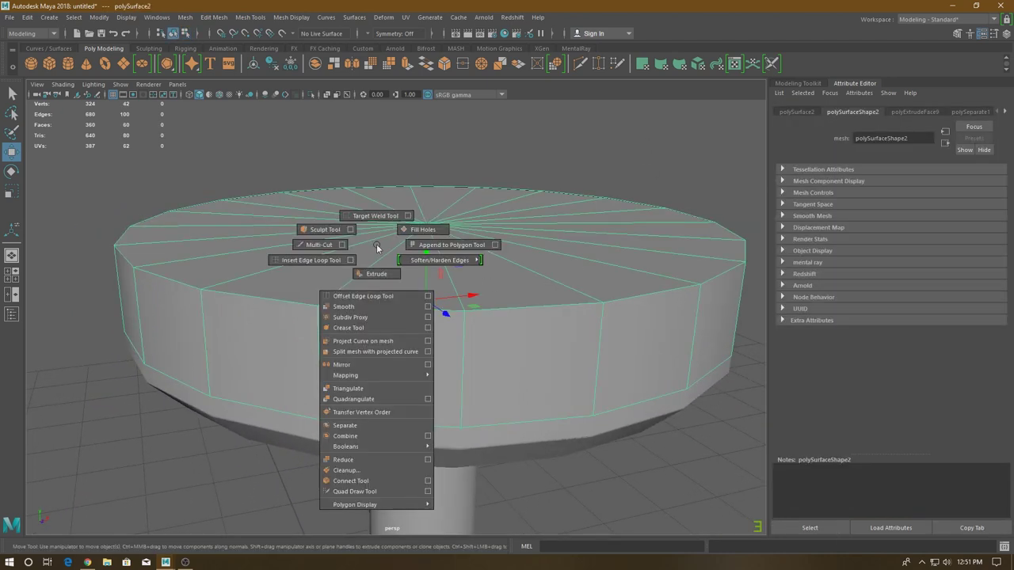
pyautogui.click(319, 259)
pyautogui.scroll(2, 351, 316)
pyautogui.scroll(2, 274, 308)
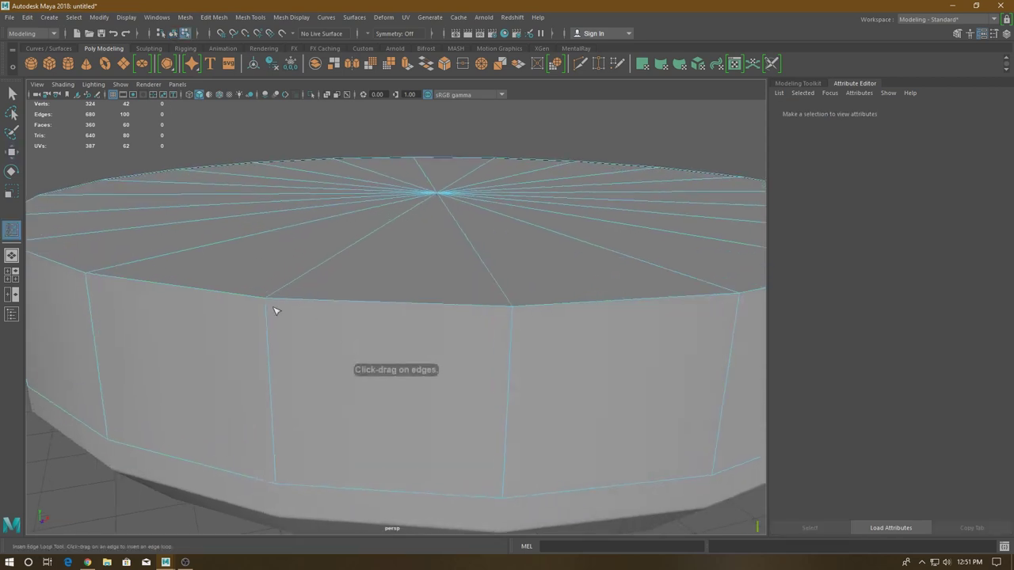
pyautogui.moveTo(267, 305); pyautogui.dragTo(269, 309)
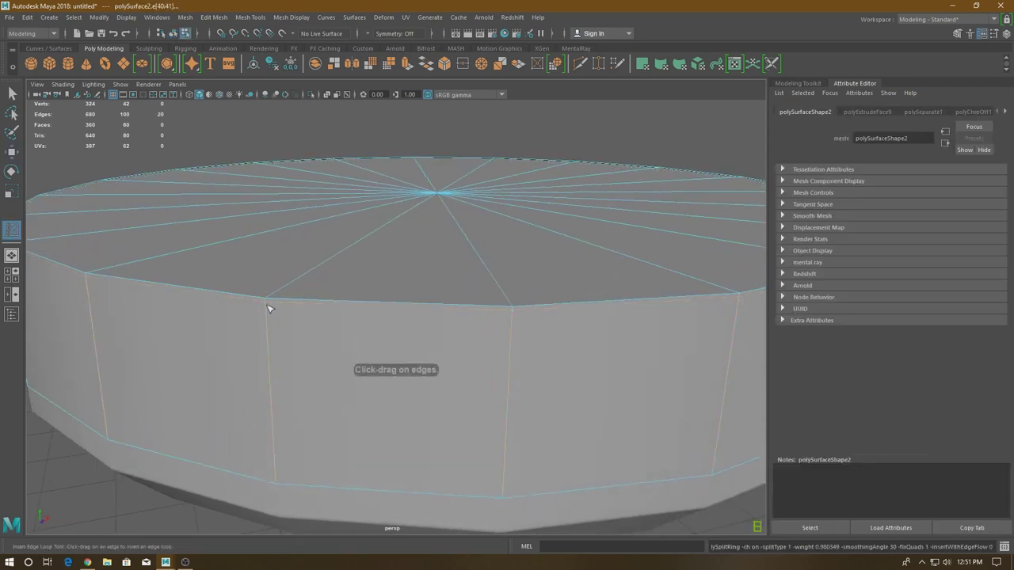
pyautogui.press('w')
# Step: Select all the seat's top faces and extrude them with a 0.02 inset offset
pyautogui.moveTo(297, 239); pyautogui.dragTo(346, 253, button='right')
pyautogui.press('f')
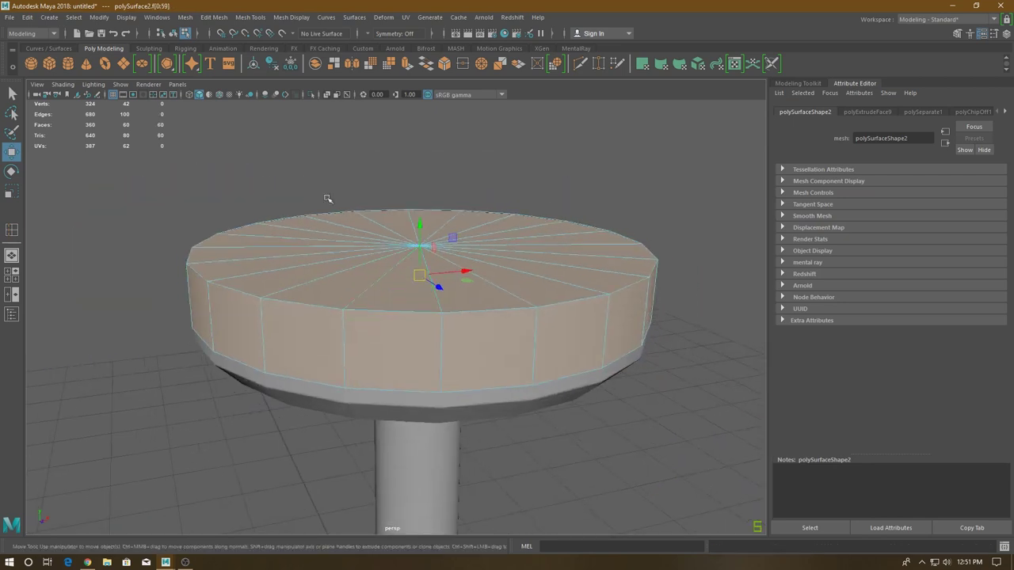
pyautogui.click(421, 172)
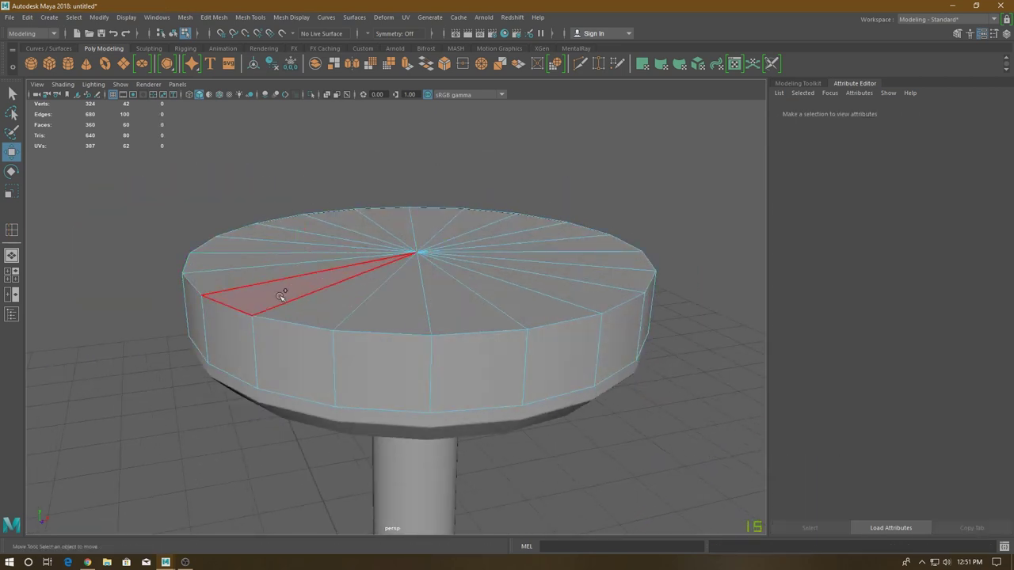
pyautogui.moveTo(266, 267); pyautogui.dragTo(362, 272)
pyautogui.moveTo(406, 303)
pyautogui.keyDown('alt'); pyautogui.mouseDown()
pyautogui.moveTo(396, 269)
pyautogui.moveTo(365, 240)
pyautogui.mouseUp(); pyautogui.keyUp('alt')
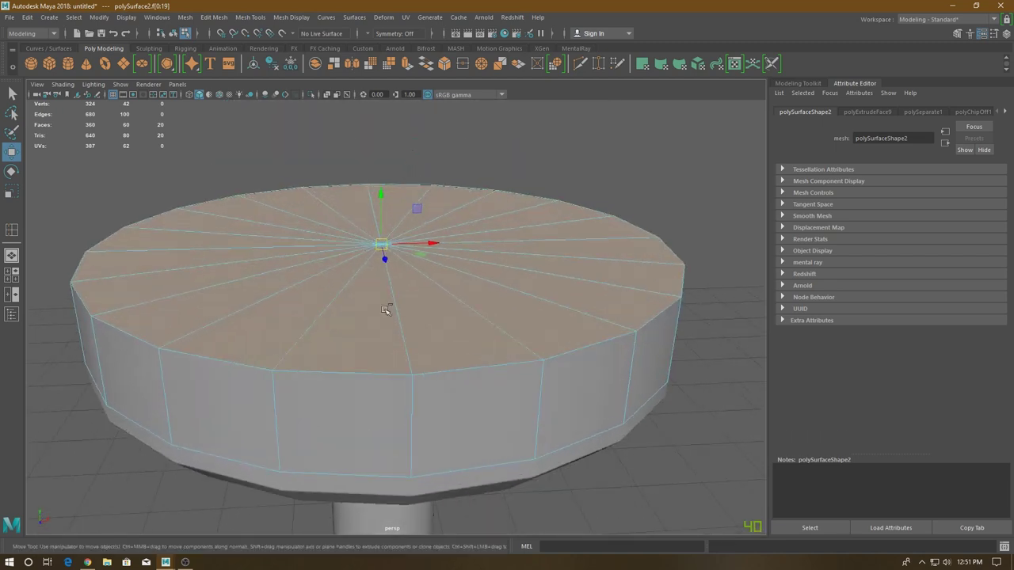
pyautogui.hotkey('ctrl', 'e')
pyautogui.moveTo(444, 206); pyautogui.dragTo(476, 206, button='middle')
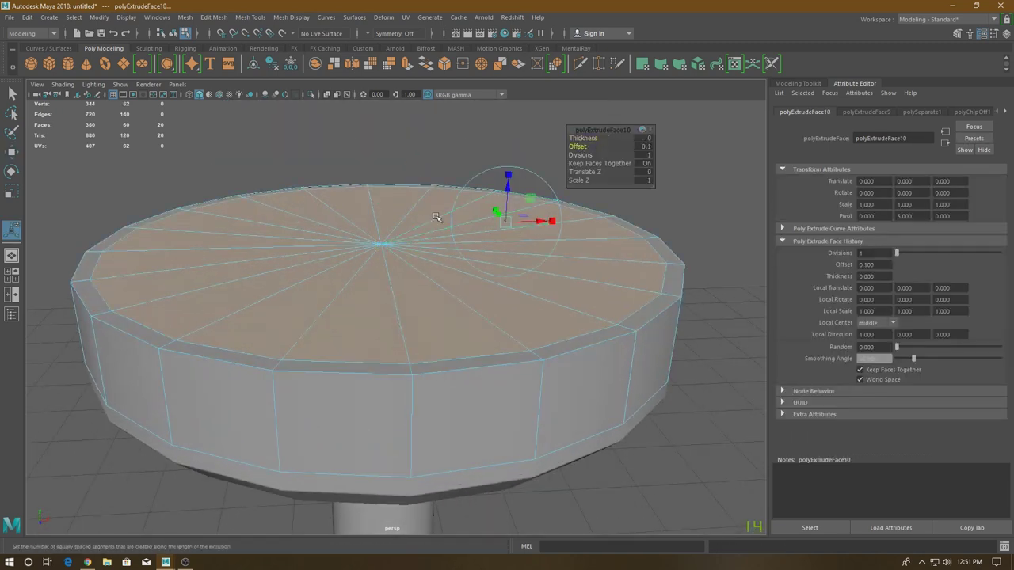
pyautogui.keyDown('alt'); pyautogui.moveTo(475, 222); pyautogui.dragTo(478, 198); pyautogui.keyUp('alt')
pyautogui.write('0.02')
pyautogui.press('Return')
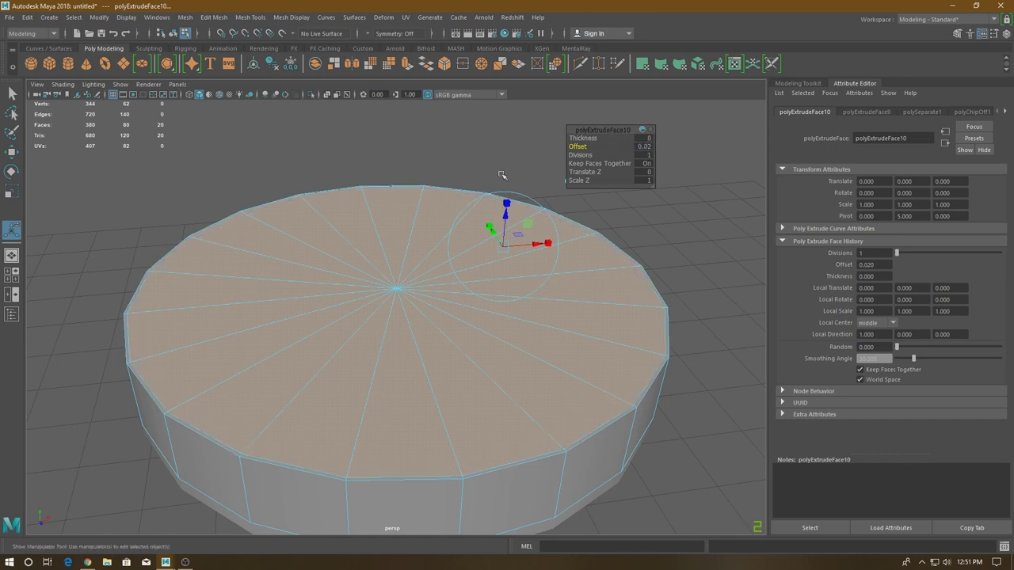
pyautogui.press('w')
# Step: Add two more top-face extrusions: thickness -0.01, then offset 0.01
pyautogui.moveTo(242, 226)
pyautogui.keyDown('alt'); pyautogui.mouseDown()
pyautogui.moveTo(345, 208)
pyautogui.moveTo(344, 228)
pyautogui.mouseUp(); pyautogui.keyUp('alt')
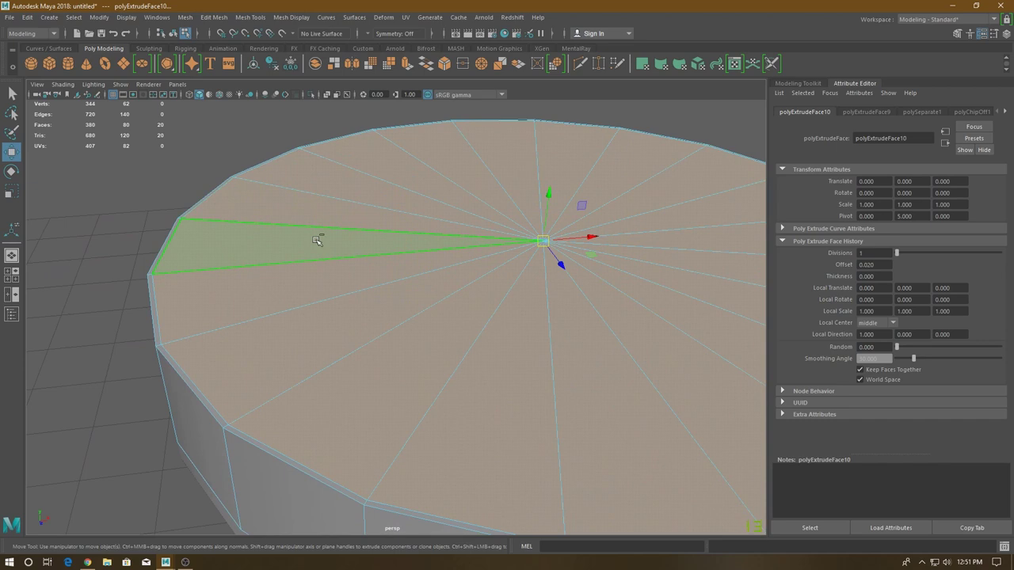
pyautogui.hotkey('ctrl', 'e')
pyautogui.click(647, 138)
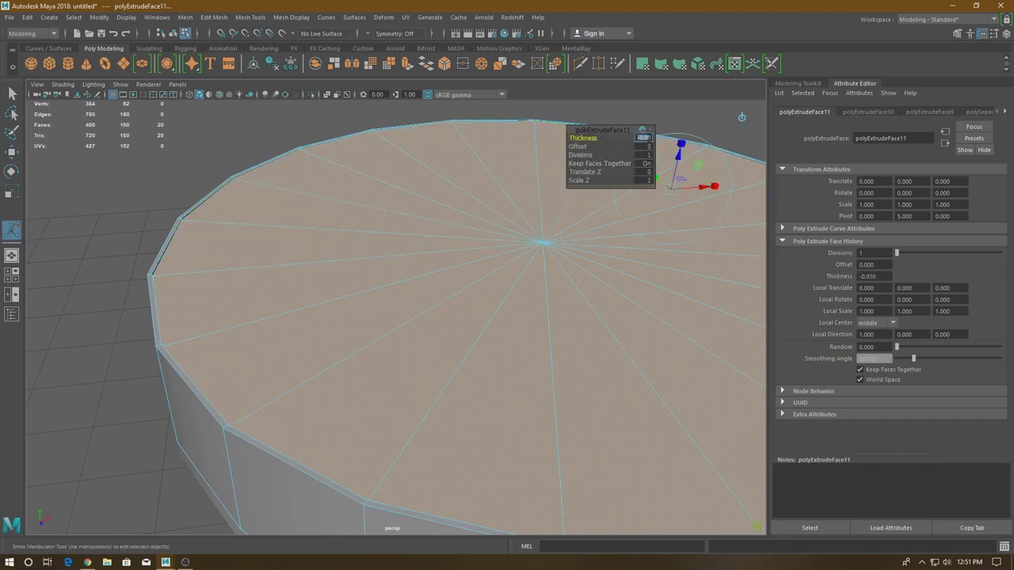
pyautogui.press('w')
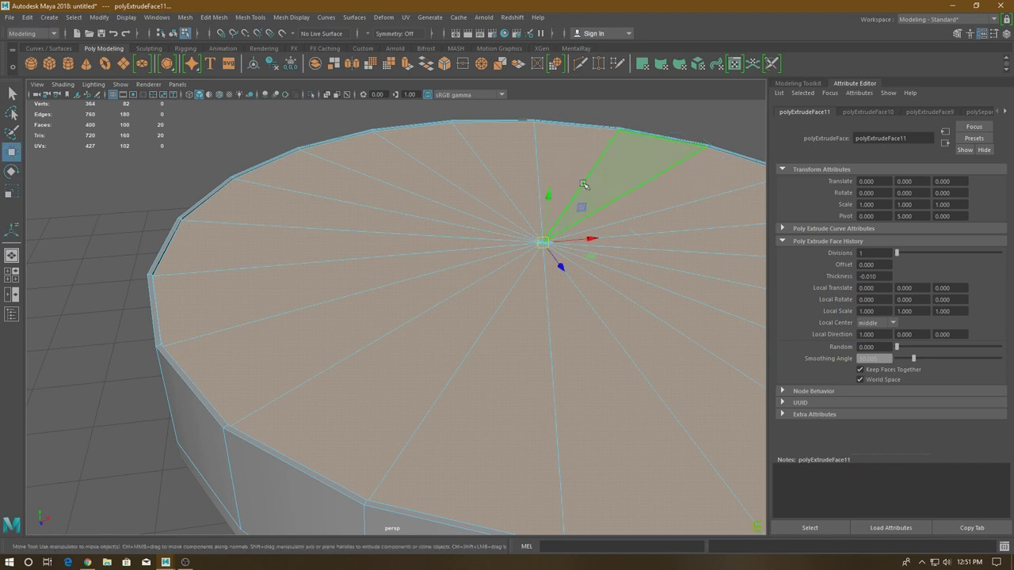
pyautogui.hotkey('ctrl', 'e')
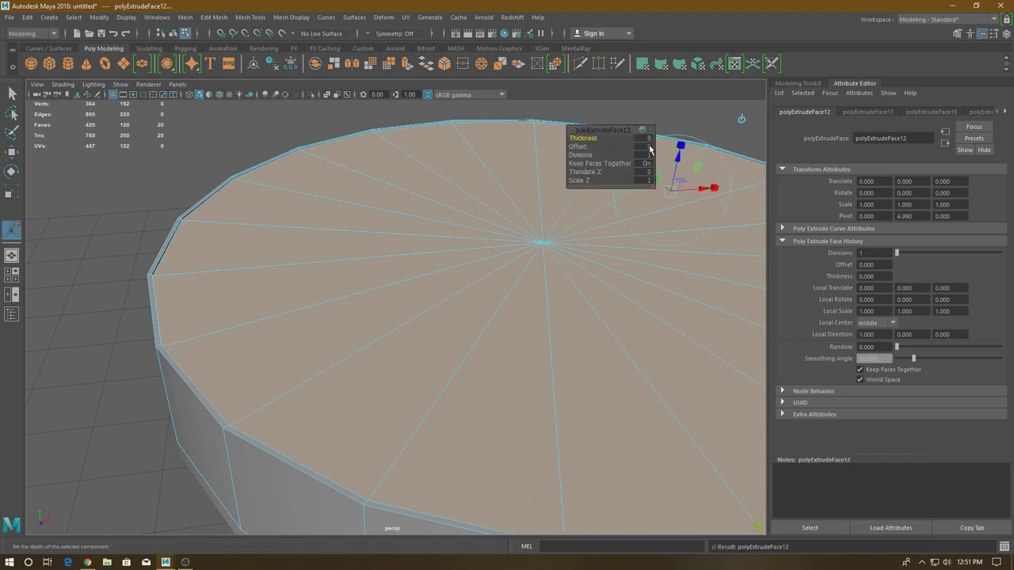
pyautogui.click(648, 147)
pyautogui.write('.01')
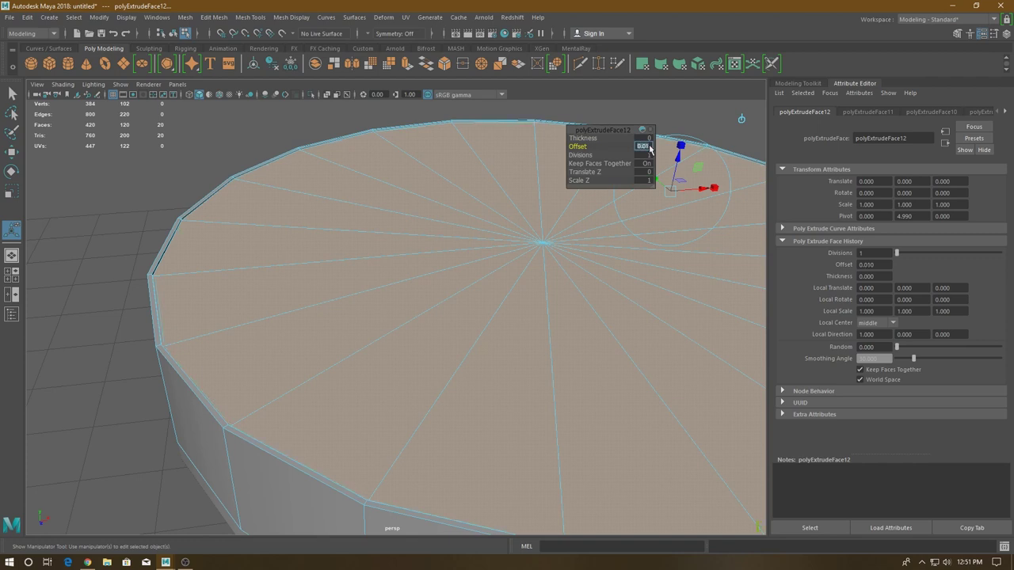
# Step: Extrude the top faces once more with thickness 0.02 and offset 0.01, then enable wireframe on shaded
pyautogui.hotkey('ctrl', 'e')
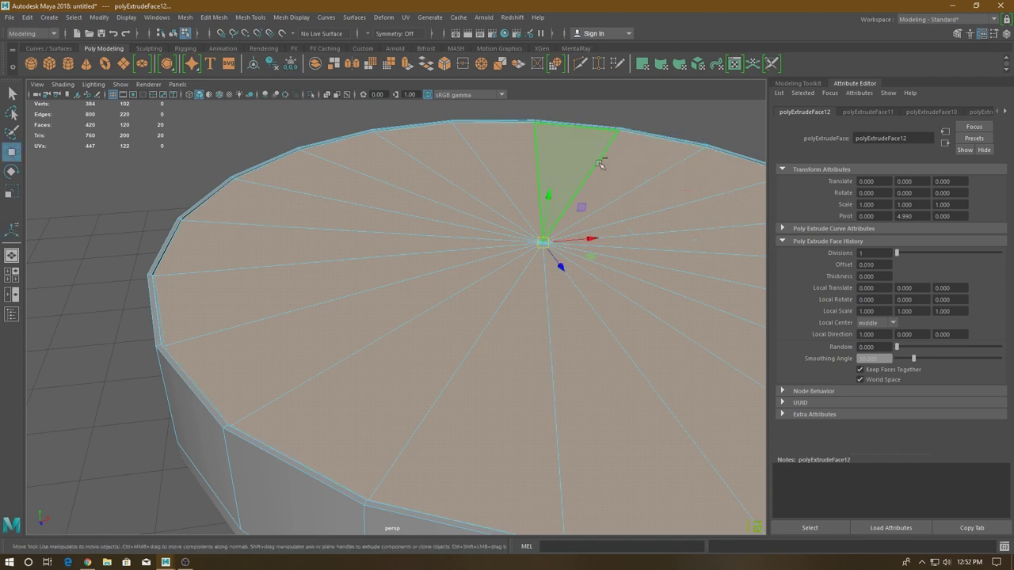
pyautogui.click(643, 139)
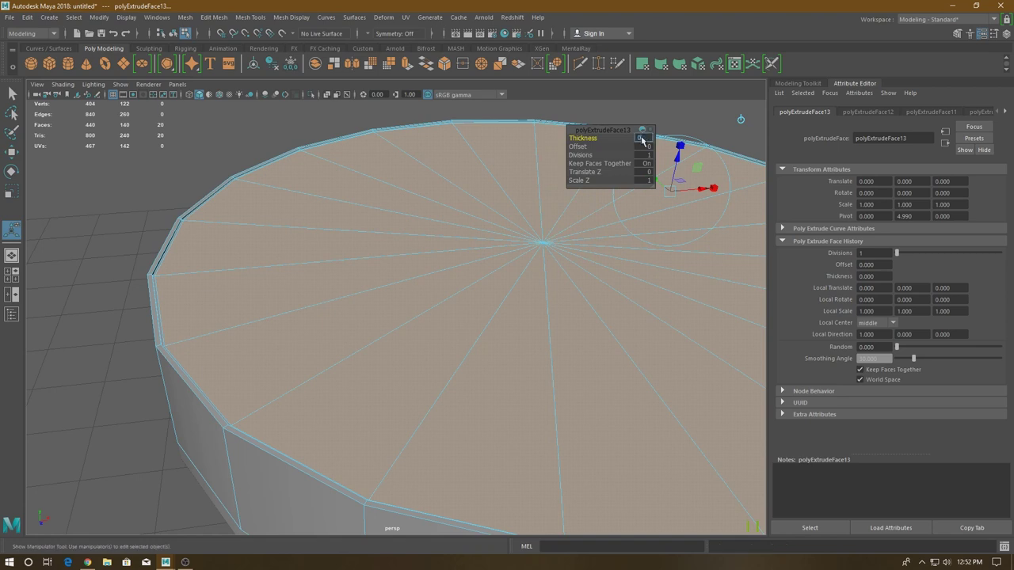
pyautogui.write('0.02')
pyautogui.press('Return')
pyautogui.keyDown('alt'); pyautogui.moveTo(564, 211); pyautogui.dragTo(396, 252); pyautogui.keyUp('alt')
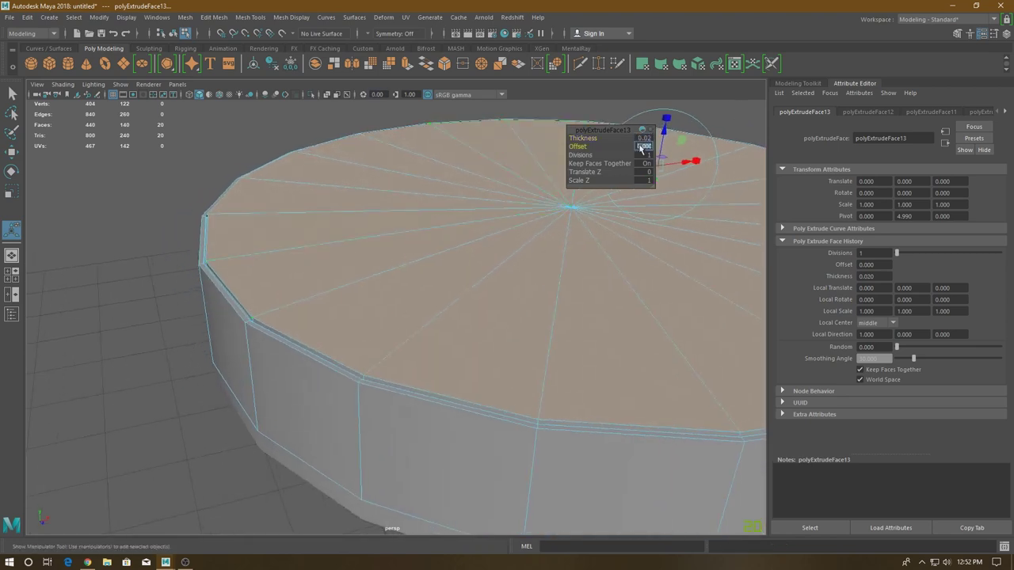
pyautogui.write('0.01')
pyautogui.press('Return')
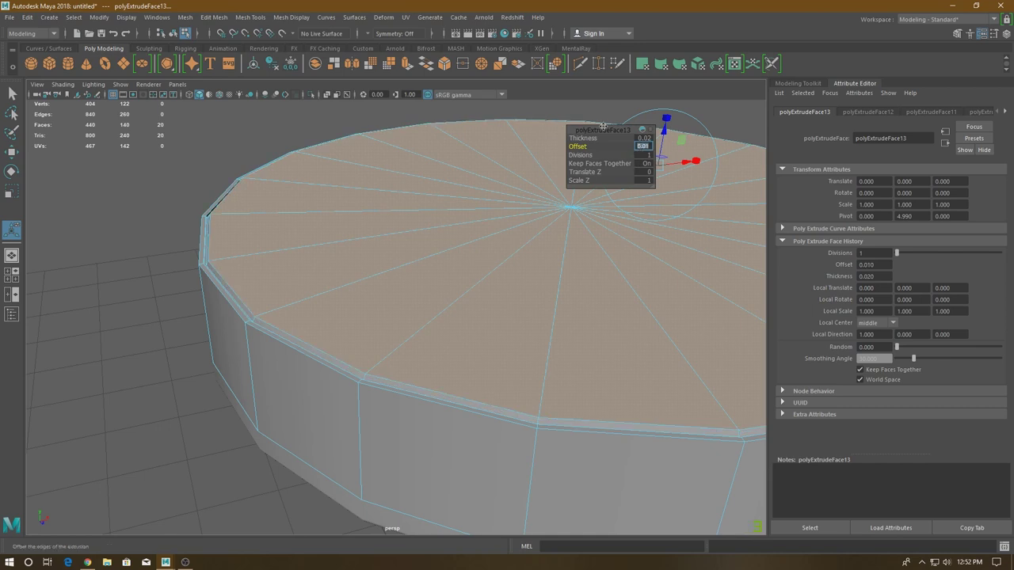
pyautogui.press('w')
pyautogui.moveTo(245, 165)
pyautogui.mouseDown(button='right')
pyautogui.moveTo(211, 199)
pyautogui.moveTo(371, 254)
pyautogui.moveTo(335, 236)
pyautogui.moveTo(317, 325)
pyautogui.moveTo(369, 287)
pyautogui.moveTo(266, 137)
pyautogui.mouseUp(button='right')
pyautogui.click(222, 94)
# Step: Select the seat mesh, switch to edge mode, and pick an edge on the seat rim
pyautogui.moveTo(254, 179)
pyautogui.keyDown('alt'); pyautogui.mouseDown(button='right')
pyautogui.moveTo(337, 233)
pyautogui.moveTo(296, 265)
pyautogui.moveTo(369, 256)
pyautogui.moveTo(330, 283)
pyautogui.moveTo(340, 267)
pyautogui.moveTo(412, 262)
pyautogui.moveTo(398, 266)
pyautogui.moveTo(409, 273)
pyautogui.mouseUp(button='right'); pyautogui.keyUp('alt')
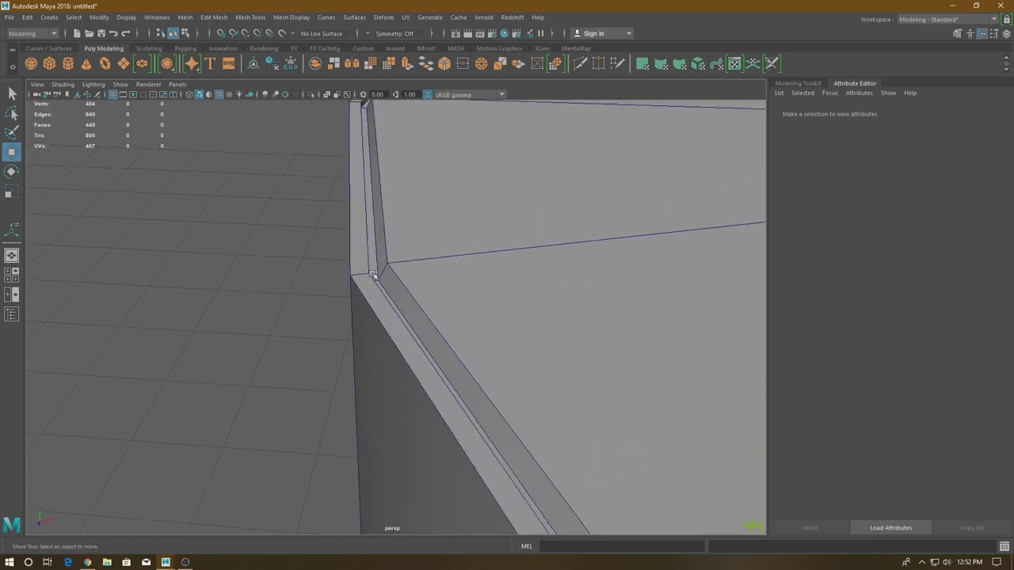
pyautogui.click(410, 273)
pyautogui.keyDown('shift'); pyautogui.rightClick(396, 222); pyautogui.keyUp('shift')
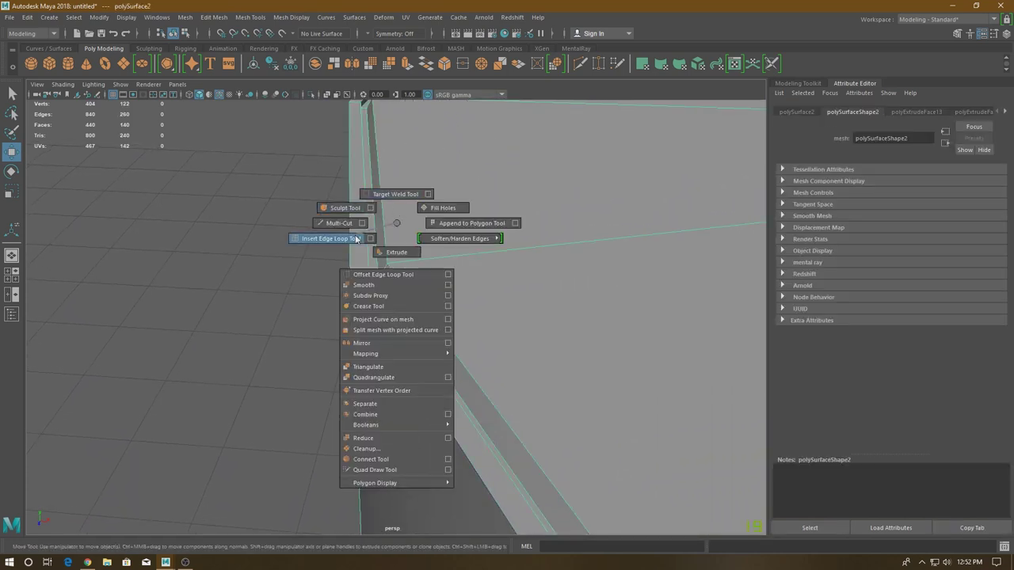
pyautogui.keyDown('shift'); pyautogui.moveTo(395, 209); pyautogui.dragTo(331, 238, button='right'); pyautogui.keyUp('shift')
pyautogui.rightClick(436, 233)
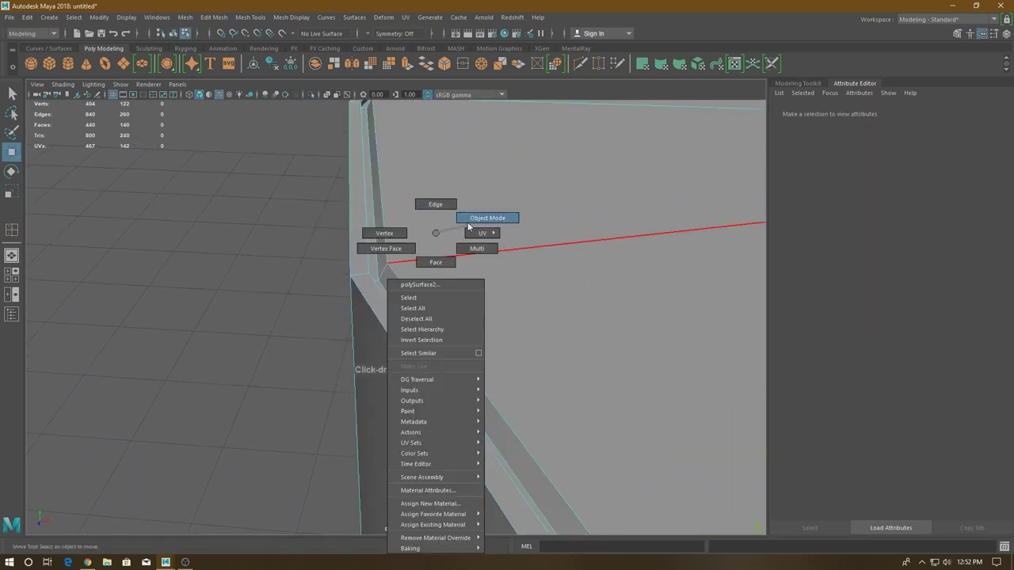
pyautogui.click(440, 204)
pyautogui.click(365, 303)
pyautogui.moveTo(460, 353)
pyautogui.keyDown('alt'); pyautogui.mouseDown()
pyautogui.moveTo(593, 301)
pyautogui.moveTo(380, 316)
pyautogui.moveTo(561, 288)
pyautogui.moveTo(420, 283)
pyautogui.mouseUp(); pyautogui.keyUp('alt')
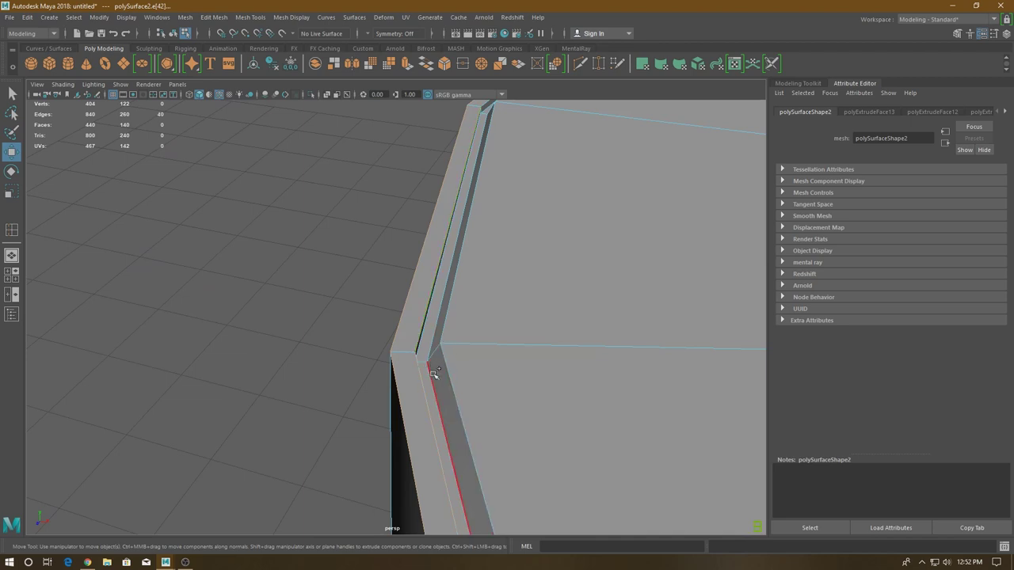
# Step: Bevel the seat's rim edge loop with fraction 0.3 and chamfer turned off
pyautogui.moveTo(432, 374)
pyautogui.keyDown('alt'); pyautogui.mouseDown()
pyautogui.moveTo(555, 346)
pyautogui.moveTo(496, 341)
pyautogui.moveTo(499, 240)
pyautogui.moveTo(509, 229)
pyautogui.moveTo(348, 355)
pyautogui.moveTo(370, 341)
pyautogui.mouseUp(); pyautogui.keyUp('alt')
pyautogui.doubleClick(370, 339)
pyautogui.moveTo(405, 370)
pyautogui.keyDown('alt'); pyautogui.mouseDown()
pyautogui.moveTo(436, 335)
pyautogui.moveTo(351, 319)
pyautogui.moveTo(356, 346)
pyautogui.mouseUp(); pyautogui.keyUp('alt')
pyautogui.keyDown('shift'); pyautogui.moveTo(355, 345); pyautogui.dragTo(412, 341, button='right'); pyautogui.keyUp('shift')
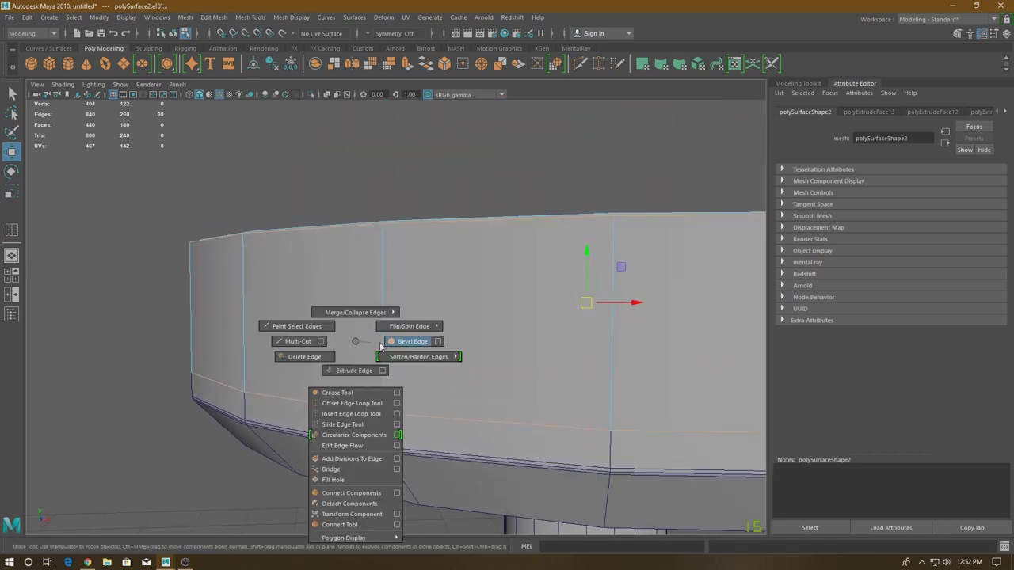
pyautogui.moveTo(390, 332)
pyautogui.keyDown('alt'); pyautogui.mouseDown()
pyautogui.moveTo(403, 350)
pyautogui.moveTo(435, 350)
pyautogui.moveTo(473, 396)
pyautogui.moveTo(461, 403)
pyautogui.moveTo(464, 385)
pyautogui.moveTo(446, 404)
pyautogui.moveTo(491, 349)
pyautogui.mouseUp(); pyautogui.keyUp('alt')
pyautogui.moveTo(579, 137); pyautogui.dragTo(522, 140)
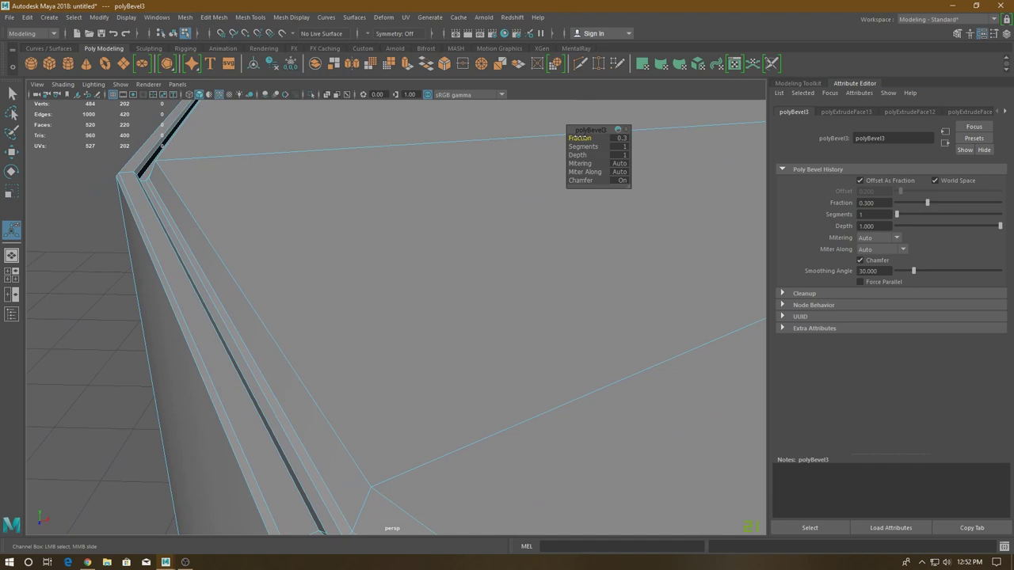
pyautogui.keyDown('alt'); pyautogui.moveTo(351, 282); pyautogui.dragTo(366, 276); pyautogui.keyUp('alt')
pyautogui.click(585, 180)
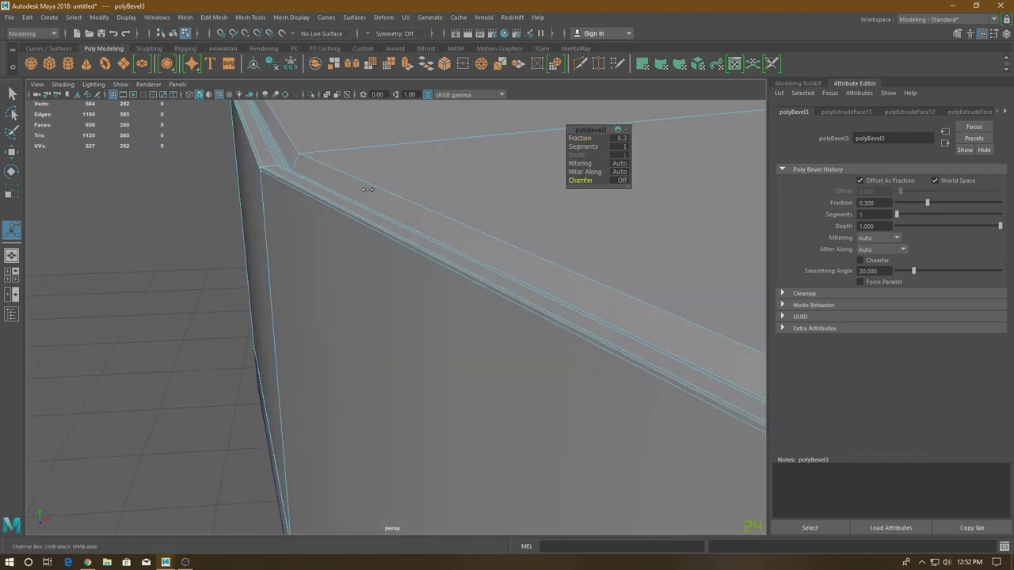
# Step: Reselect and frame the seat, then view it in smooth preview (3)
pyautogui.moveTo(443, 178); pyautogui.dragTo(496, 156, button='right')
pyautogui.scroll(-5, 482, 204)
pyautogui.press('f')
pyautogui.click(294, 149)
pyautogui.click(367, 274)
pyautogui.press('3')
pyautogui.scroll(-2, 174, 183)
pyautogui.click(170, 185)
# Step: Turn off the wireframe-on-shaded overlay and look over the seat from above
pyautogui.scroll(-3, 247, 212)
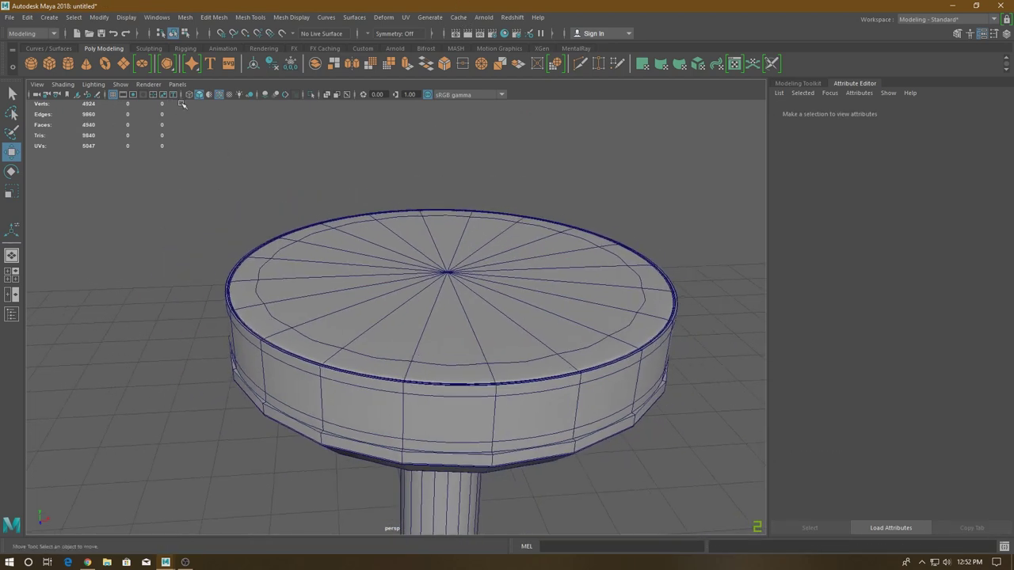
pyautogui.click(221, 95)
pyautogui.keyDown('alt'); pyautogui.moveTo(260, 267); pyautogui.dragTo(403, 310); pyautogui.keyUp('alt')
pyautogui.click(439, 319)
pyautogui.keyDown('alt'); pyautogui.moveTo(573, 415); pyautogui.dragTo(608, 350); pyautogui.keyUp('alt')
pyautogui.click(644, 325)
pyautogui.scroll(1, 559, 420)
pyautogui.scroll(2, 482, 436)
pyautogui.scroll(-1, 471, 332)
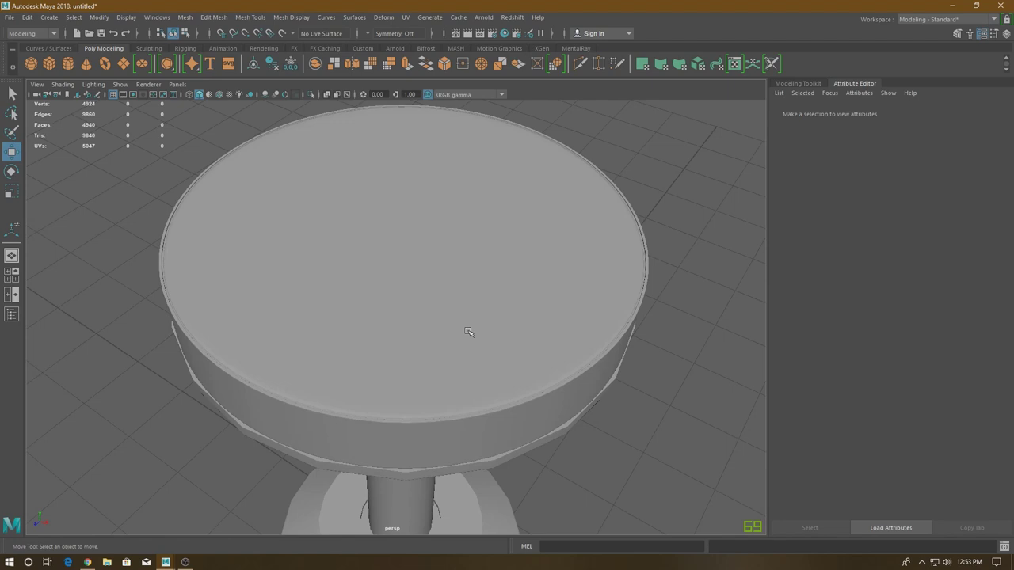
pyautogui.click(475, 337)
pyautogui.scroll(2, 583, 393)
pyautogui.moveTo(583, 393)
pyautogui.keyDown('alt'); pyautogui.mouseDown()
pyautogui.moveTo(595, 369)
pyautogui.moveTo(658, 409)
pyautogui.moveTo(557, 428)
pyautogui.mouseUp(); pyautogui.keyUp('alt')
# Step: Orbit around the stool, checking the seat and column from side and top views
pyautogui.click(658, 409)
pyautogui.scroll(-2, 557, 428)
pyautogui.keyDown('alt'); pyautogui.moveTo(496, 357); pyautogui.dragTo(559, 335); pyautogui.keyUp('alt')
pyautogui.scroll(3, 441, 398)
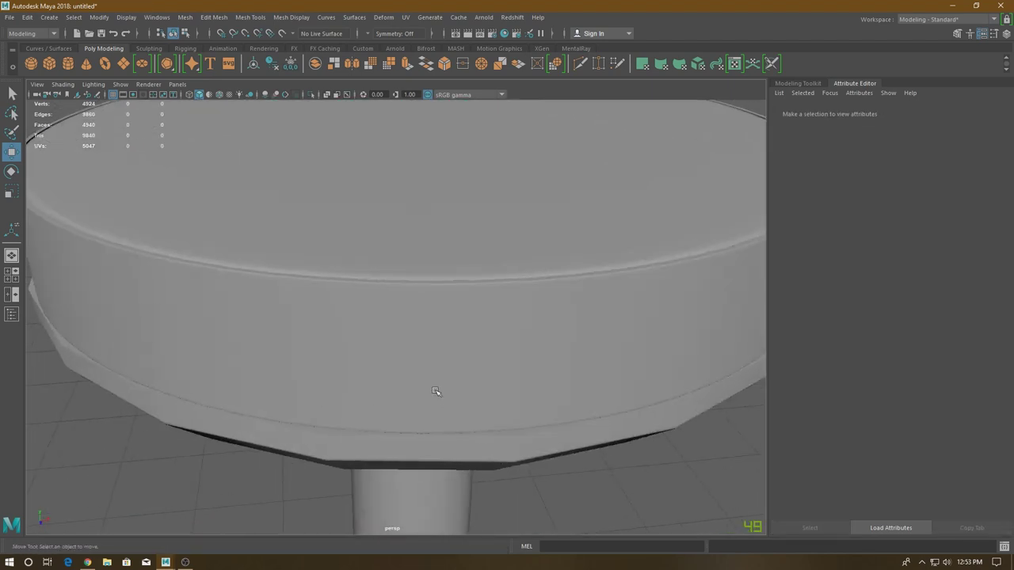
pyautogui.keyDown('alt'); pyautogui.moveTo(441, 398); pyautogui.dragTo(490, 401); pyautogui.keyUp('alt')
pyautogui.scroll(-2, 464, 425)
pyautogui.scroll(-2, 430, 385)
pyautogui.moveTo(430, 385)
pyautogui.keyDown('alt'); pyautogui.mouseDown()
pyautogui.moveTo(407, 366)
pyautogui.moveTo(426, 295)
pyautogui.moveTo(452, 254)
pyautogui.moveTo(595, 307)
pyautogui.mouseUp(); pyautogui.keyUp('alt')
pyautogui.click(461, 274)
pyautogui.click(595, 307)
pyautogui.click(386, 307)
pyautogui.click(548, 321)
pyautogui.scroll(3, 518, 419)
pyautogui.click(518, 419)
pyautogui.click(409, 222)
pyautogui.scroll(3, 440, 373)
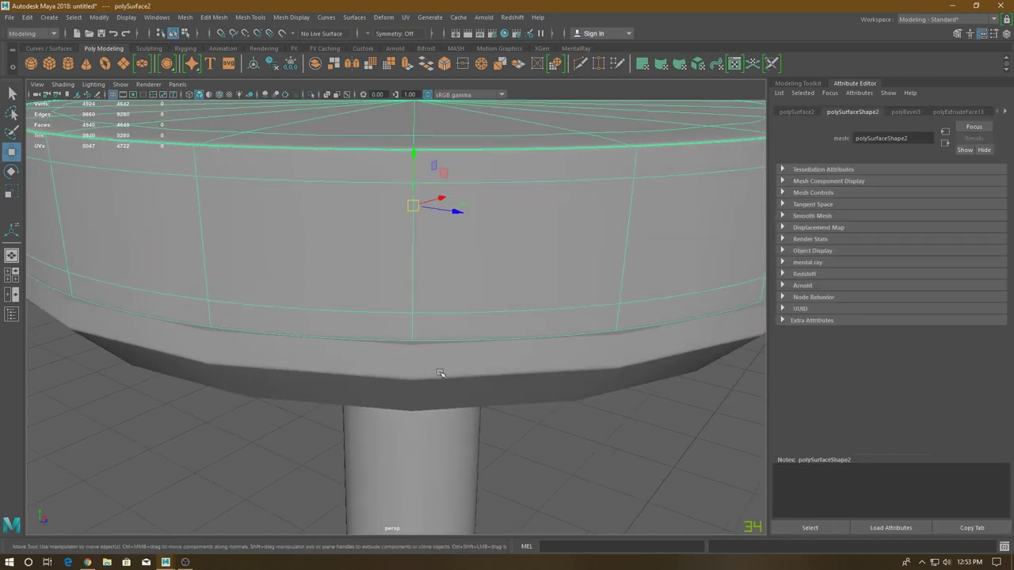
# Step: Hide the base-and-column mesh with Ctrl+H and select the remaining seat
pyautogui.click(471, 357)
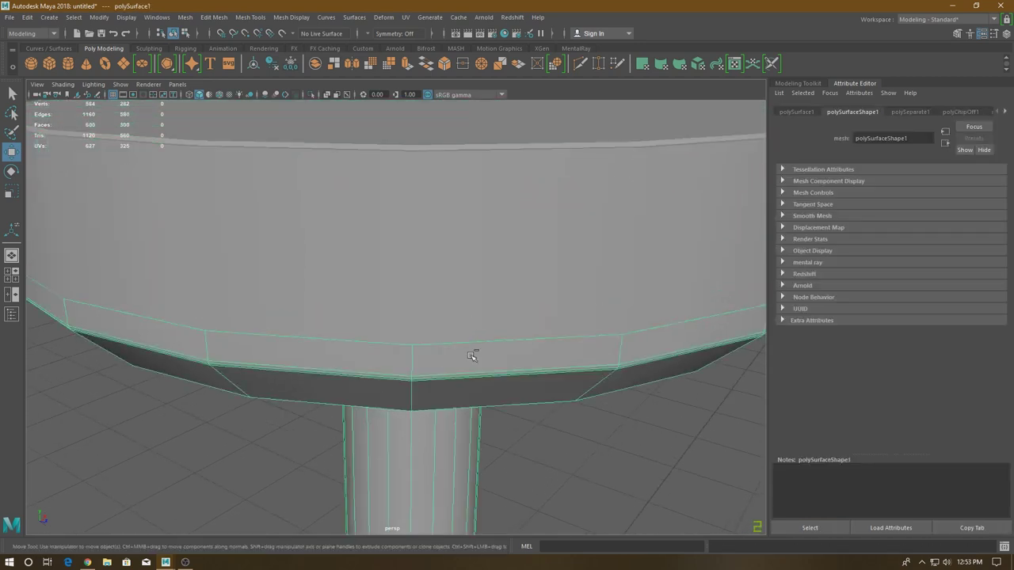
pyautogui.hotkey('ctrl', 'h')
pyautogui.scroll(-5, 460, 330)
pyautogui.moveTo(427, 254)
pyautogui.keyDown('alt'); pyautogui.mouseDown()
pyautogui.moveTo(408, 220)
pyautogui.moveTo(414, 351)
pyautogui.moveTo(420, 337)
pyautogui.mouseUp(); pyautogui.keyUp('alt')
pyautogui.click(421, 337)
pyautogui.scroll(3, 369, 264)
pyautogui.moveTo(369, 265)
pyautogui.keyDown('alt'); pyautogui.mouseDown()
pyautogui.moveTo(395, 325)
pyautogui.moveTo(388, 378)
pyautogui.mouseUp(); pyautogui.keyUp('alt')
pyautogui.scroll(2, 396, 348)
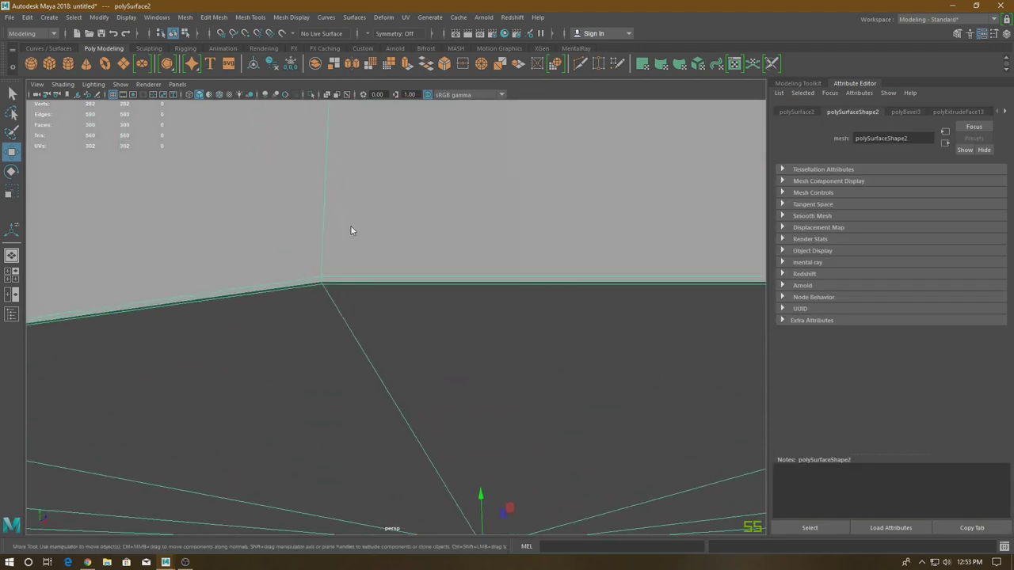
pyautogui.moveTo(352, 230); pyautogui.dragTo(351, 201, button='right')
# Step: Delete the two extra horizontal rim edges under the seat
pyautogui.click(340, 275)
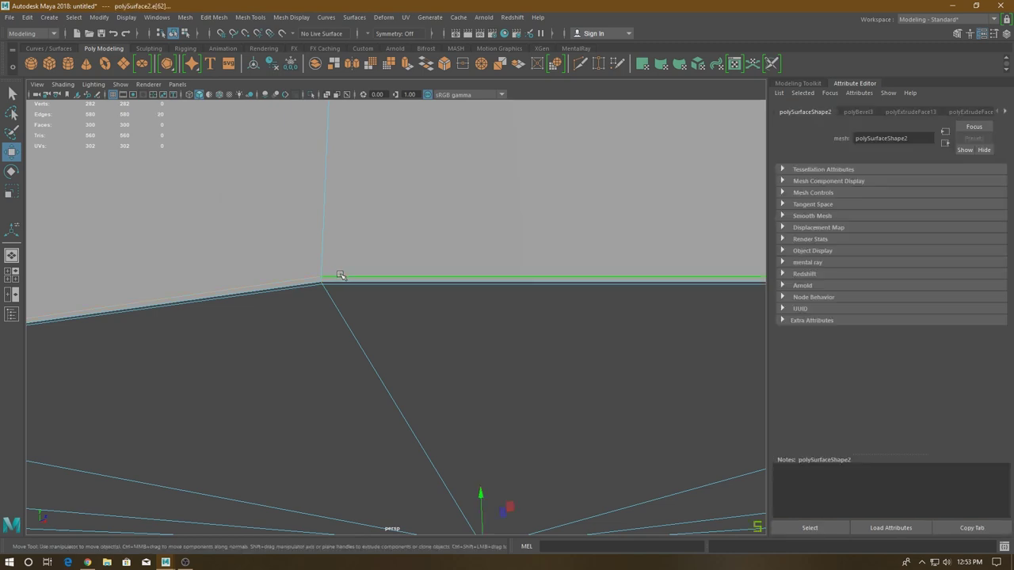
pyautogui.keyDown('shift'); pyautogui.click(346, 290); pyautogui.keyUp('shift')
pyautogui.keyDown('shift'); pyautogui.rightClick(481, 193); pyautogui.keyUp('shift')
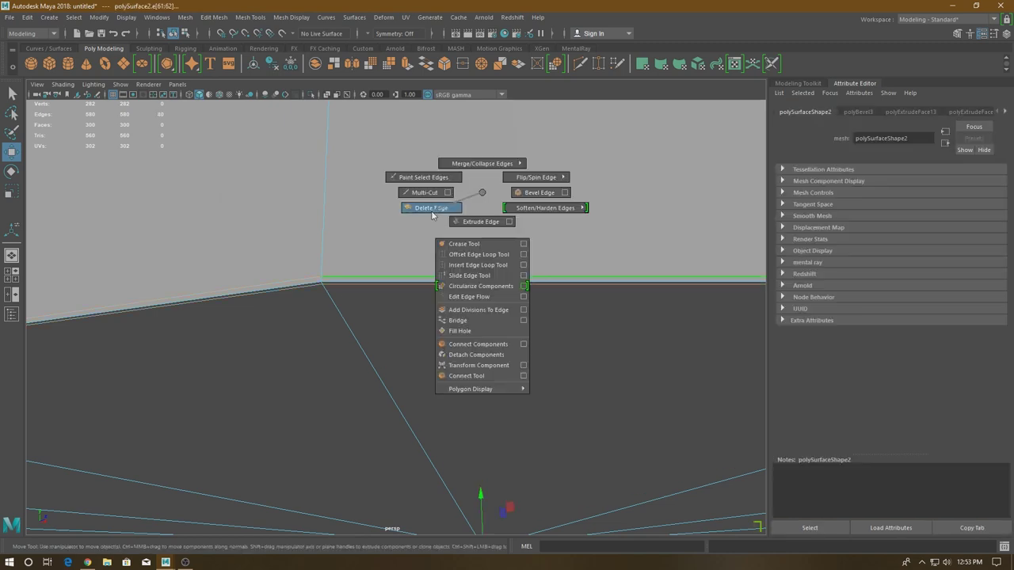
pyautogui.click(432, 209)
# Step: Bevel the seat's bottom rim edge at fraction 0.02 with 1 segment
pyautogui.keyDown('shift'); pyautogui.moveTo(390, 269); pyautogui.dragTo(420, 267, button='right'); pyautogui.keyUp('shift')
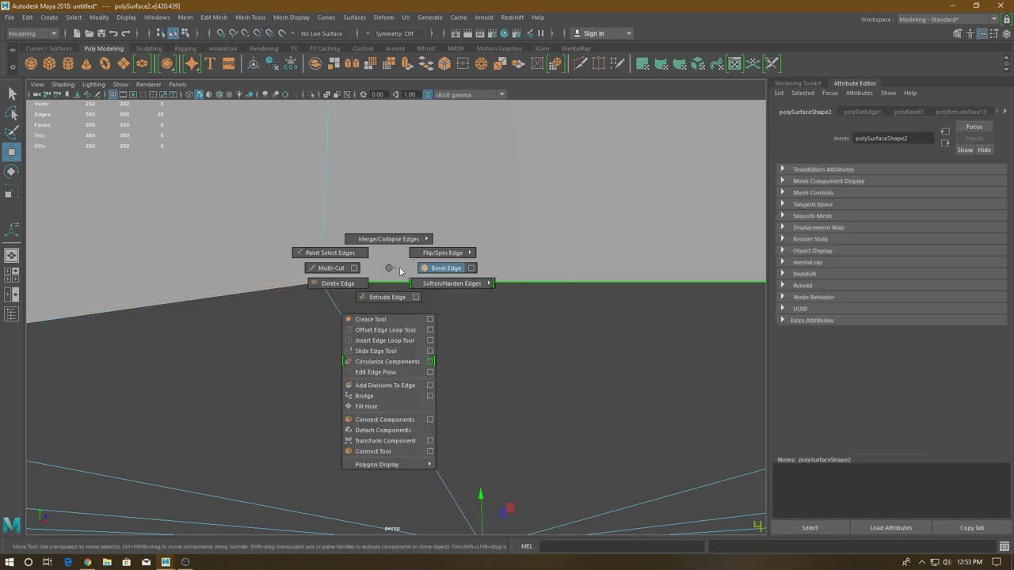
pyautogui.moveTo(409, 249)
pyautogui.keyDown('alt'); pyautogui.mouseDown()
pyautogui.moveTo(567, 154)
pyautogui.moveTo(522, 138)
pyautogui.mouseUp(); pyautogui.keyUp('alt')
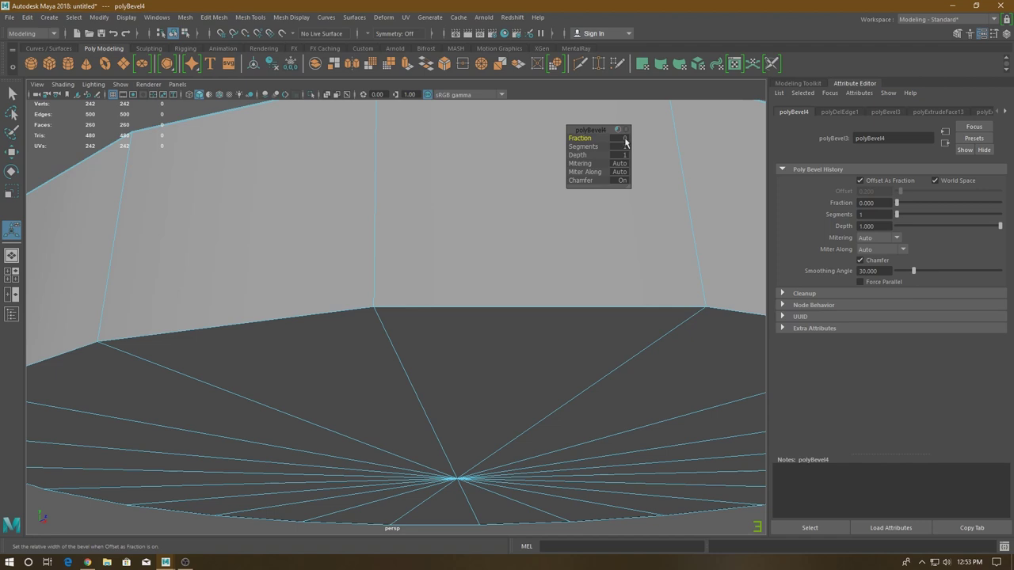
pyautogui.write('.1')
pyautogui.press('Return')
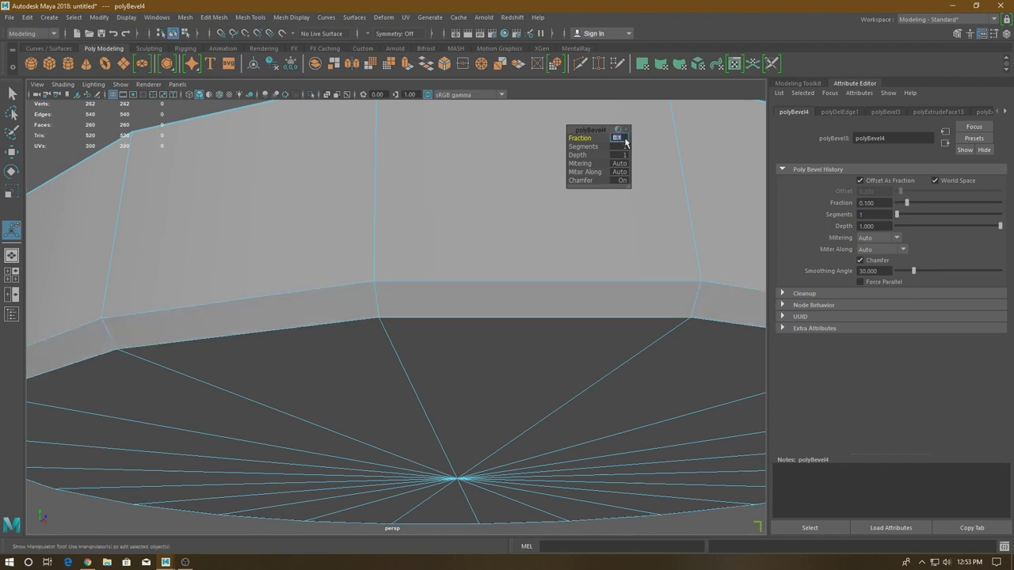
pyautogui.write('2')
pyautogui.press('Return')
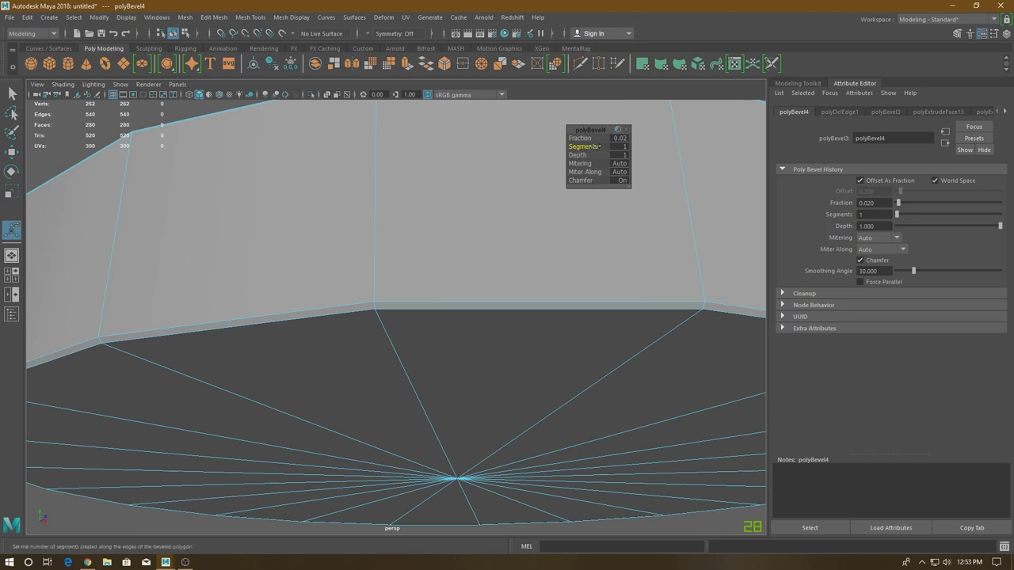
pyautogui.moveTo(598, 148)
pyautogui.mouseDown()
pyautogui.moveTo(708, 152)
pyautogui.moveTo(651, 155)
pyautogui.mouseUp()
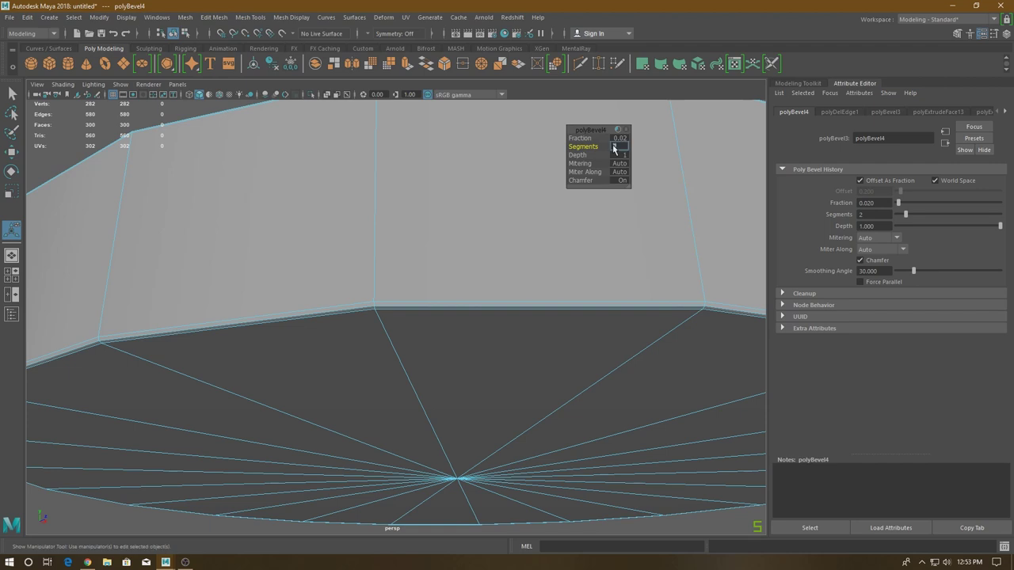
pyautogui.moveTo(615, 149); pyautogui.dragTo(614, 149)
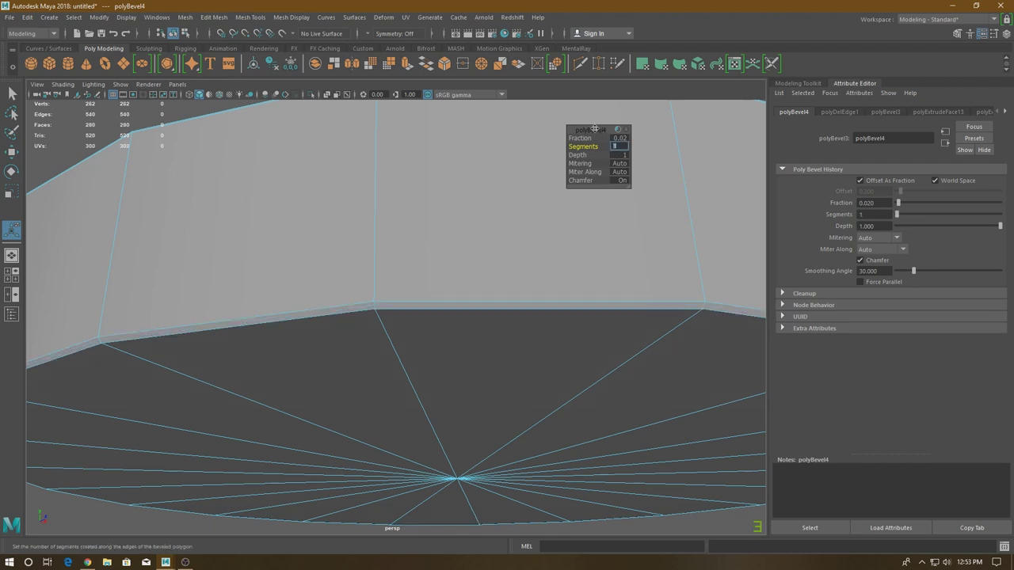
# Step: Return to Object Mode and preview the seat smoothed from the side
pyautogui.press('w')
pyautogui.moveTo(496, 222); pyautogui.dragTo(543, 206, button='right')
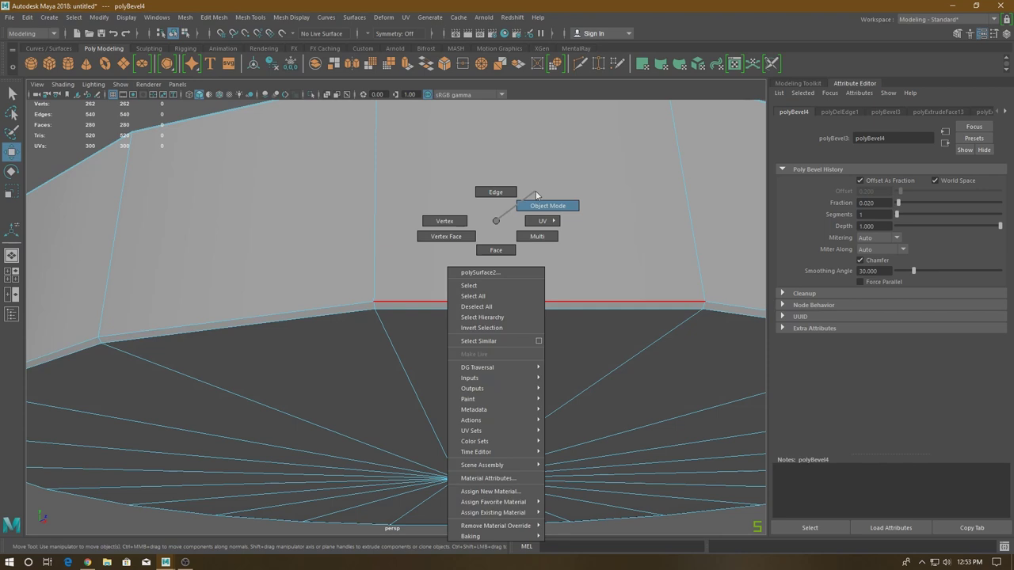
pyautogui.press('3')
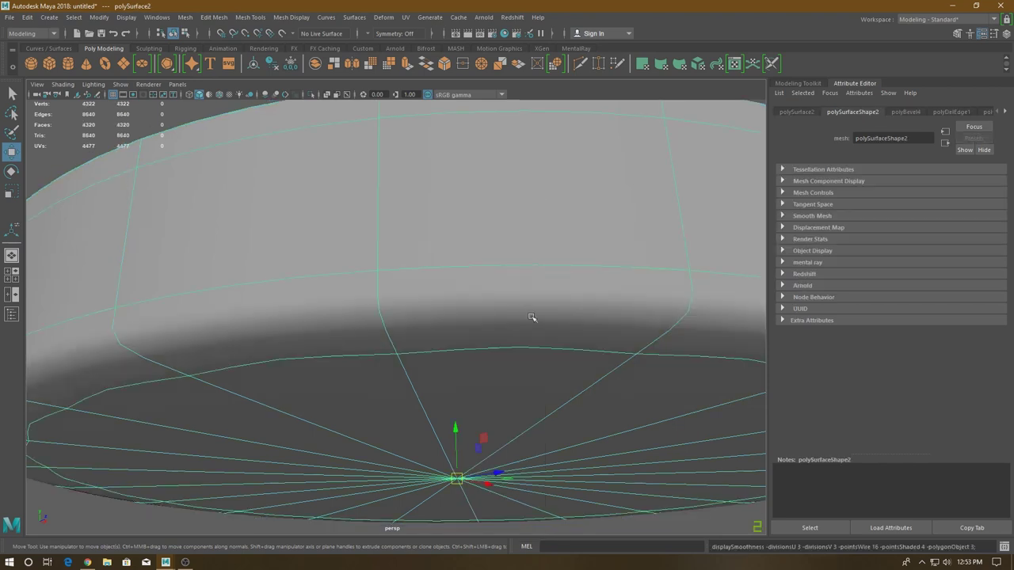
pyautogui.scroll(-5, 515, 261)
pyautogui.click(549, 185)
pyautogui.keyDown('alt'); pyautogui.moveTo(550, 185); pyautogui.dragTo(555, 266); pyautogui.keyUp('alt')
pyautogui.scroll(-1, 555, 266)
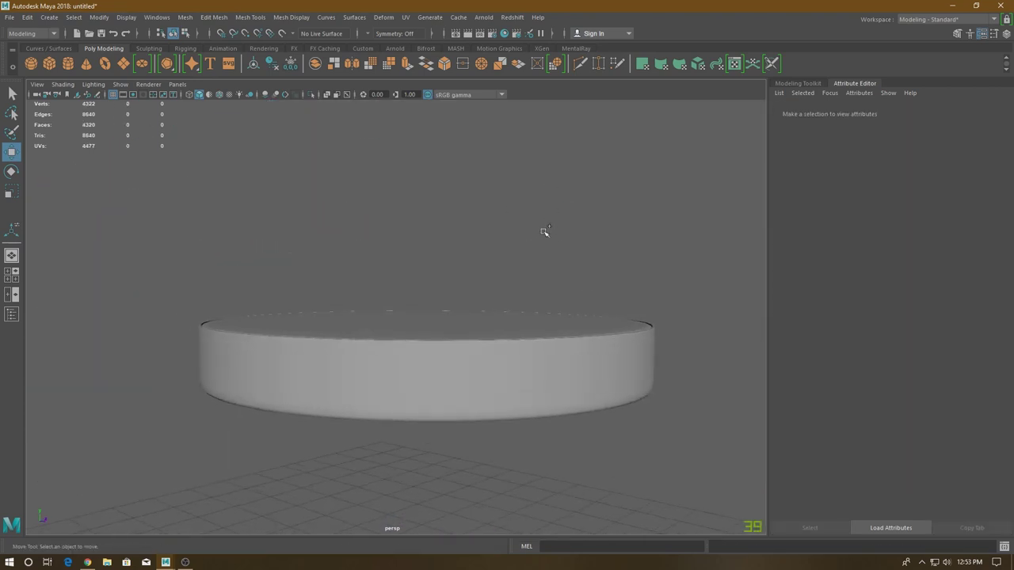
# Step: Select the seat and turn off its smooth preview
pyautogui.scroll(2, 546, 230)
pyautogui.moveTo(552, 219)
pyautogui.keyDown('alt'); pyautogui.mouseDown()
pyautogui.moveTo(577, 301)
pyautogui.moveTo(583, 388)
pyautogui.mouseUp(); pyautogui.keyUp('alt')
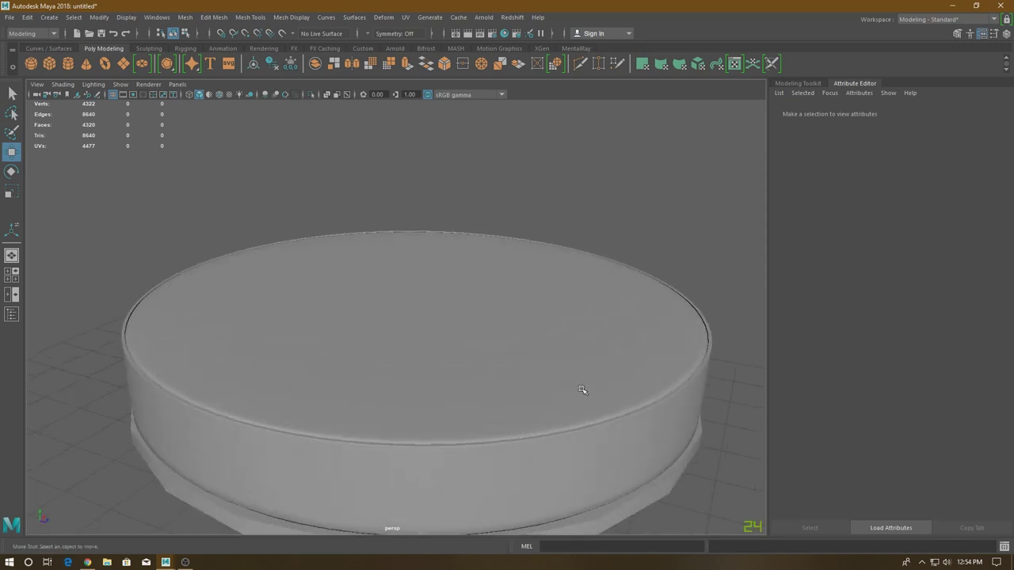
pyautogui.scroll(3, 588, 331)
pyautogui.scroll(-1, 588, 331)
pyautogui.click(392, 369)
pyautogui.click(423, 441)
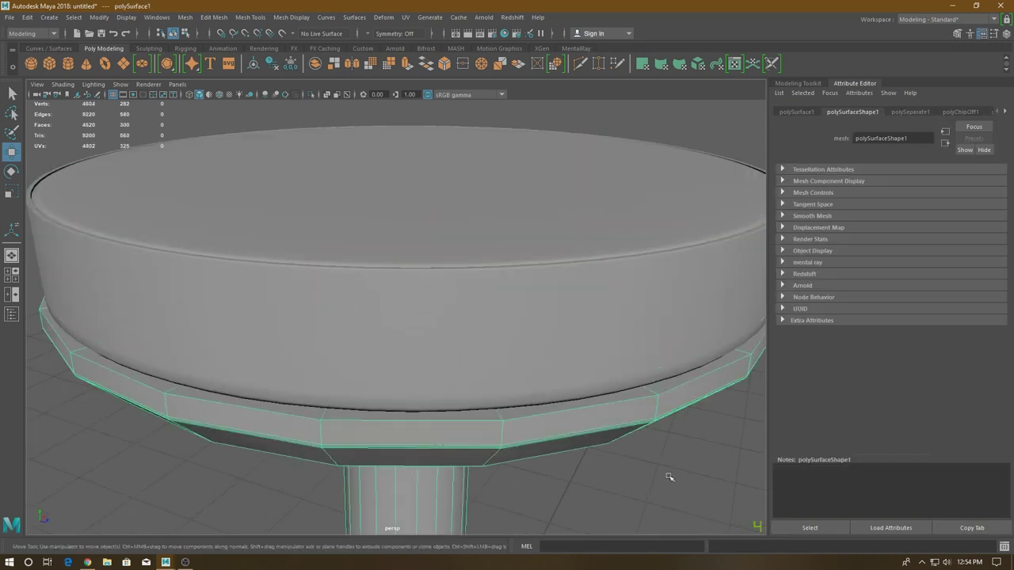
pyautogui.scroll(-2, 526, 352)
pyautogui.click(527, 353)
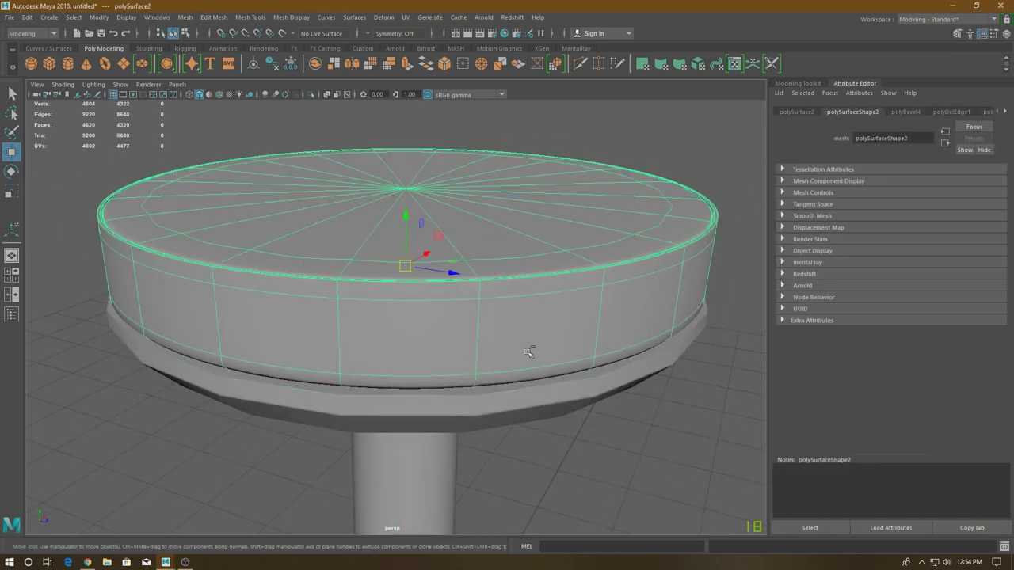
pyautogui.press('1')
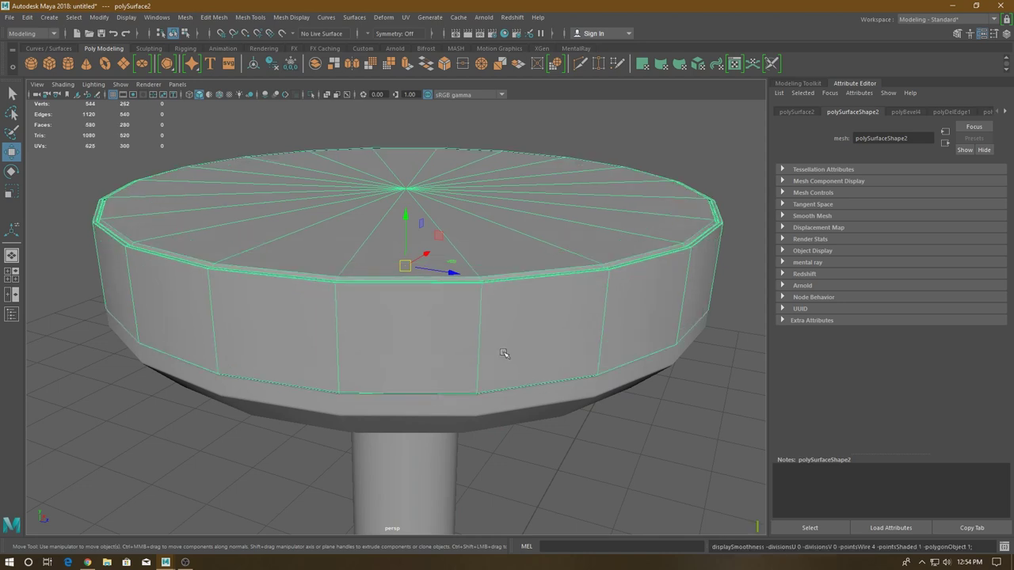
# Step: Hide the base and column mesh with Ctrl+H
pyautogui.press('space')
pyautogui.keyDown('alt'); pyautogui.moveTo(498, 338); pyautogui.dragTo(509, 304); pyautogui.keyUp('alt')
pyautogui.click(510, 304)
pyautogui.hotkey('ctrl', 'h')
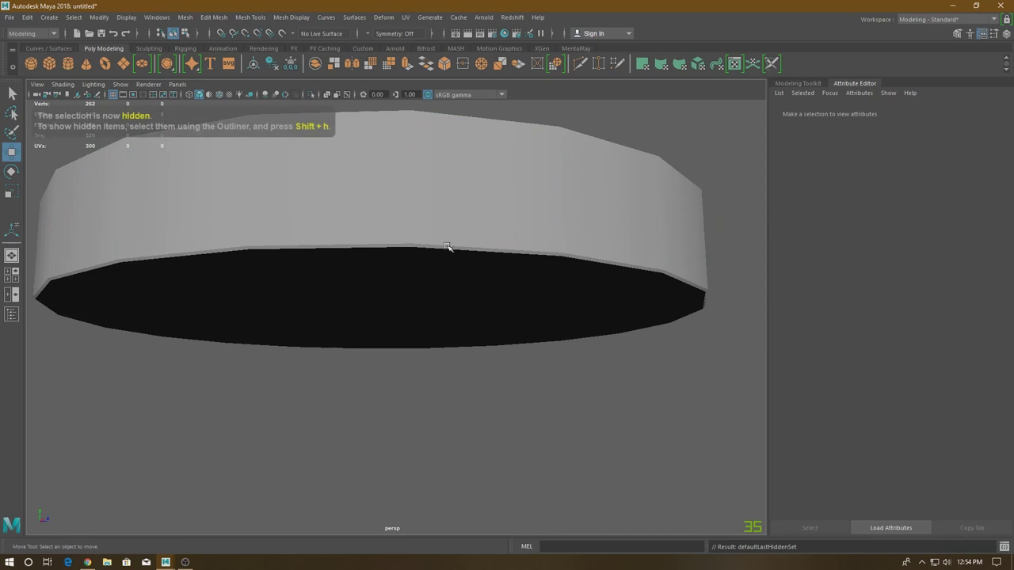
# Step: Bevel the seat's bottom rim edge at fraction 0.1
pyautogui.keyDown('alt'); pyautogui.moveTo(464, 261); pyautogui.dragTo(464, 333, button='right'); pyautogui.keyUp('alt')
pyautogui.keyDown('alt'); pyautogui.moveTo(464, 333); pyautogui.dragTo(435, 216); pyautogui.keyUp('alt')
pyautogui.click(436, 216)
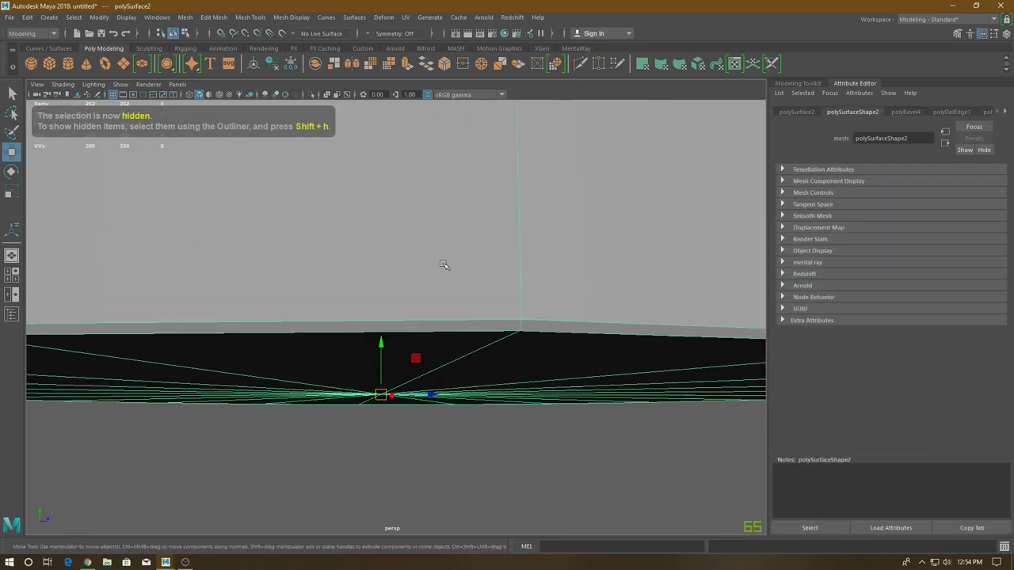
pyautogui.rightClick(462, 229)
pyautogui.click(463, 200)
pyautogui.click(469, 287)
pyautogui.keyDown('shift'); pyautogui.moveTo(469, 286); pyautogui.dragTo(520, 285, button='right'); pyautogui.keyUp('shift')
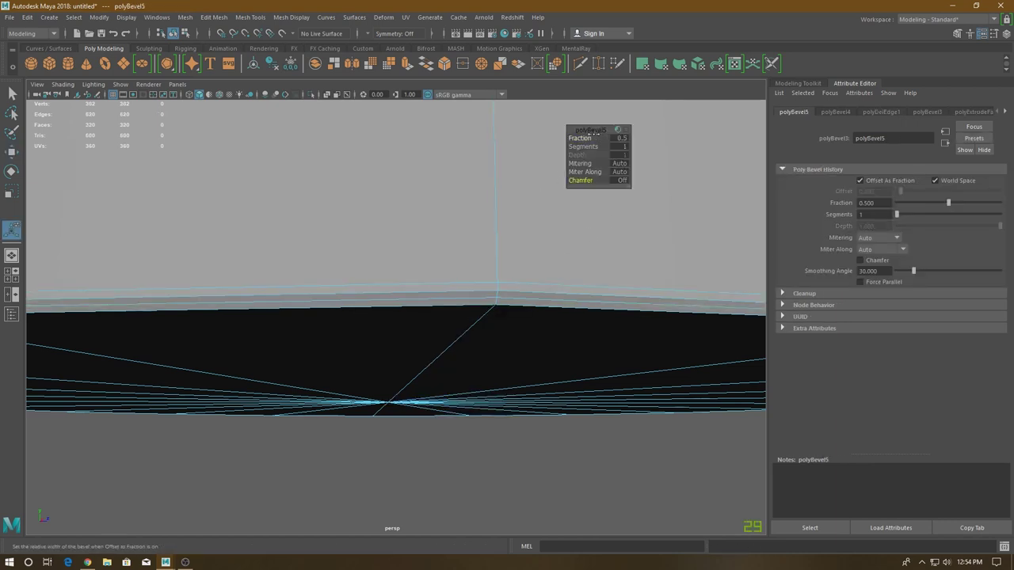
pyautogui.click(620, 139)
pyautogui.write('.1')
pyautogui.press('Return')
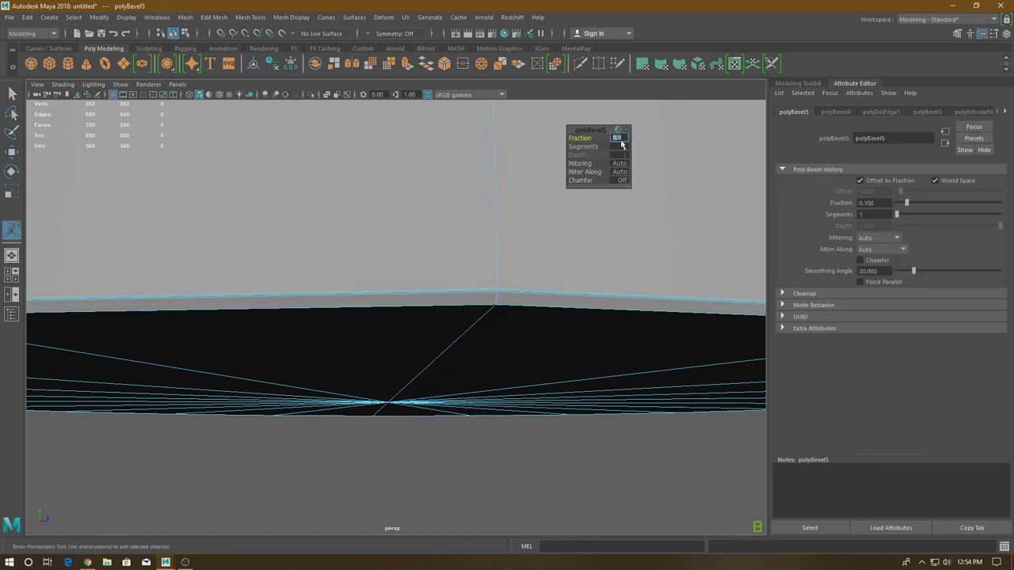
# Step: Preview the seat smoothed in Object Mode and unhide the base and column
pyautogui.press('w')
pyautogui.moveTo(540, 223); pyautogui.dragTo(584, 209, button='right')
pyautogui.press('3')
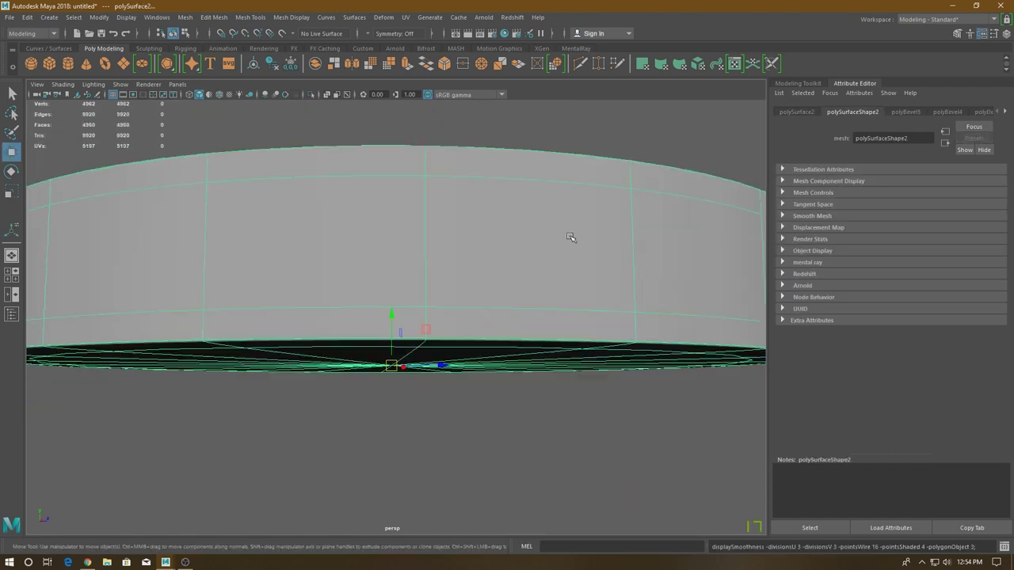
pyautogui.click(584, 136)
pyautogui.hotkey('ctrl', 'shift', 'h')
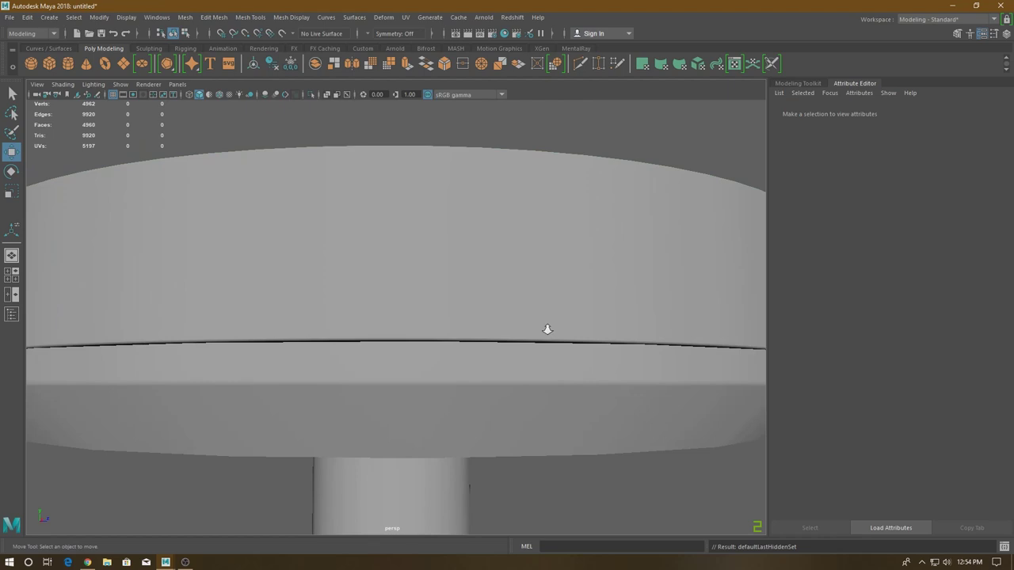
# Step: Create a polygon torus and raise it up the column just above the base
pyautogui.keyDown('alt'); pyautogui.moveTo(549, 330); pyautogui.dragTo(509, 204); pyautogui.keyUp('alt')
pyautogui.keyDown('alt'); pyautogui.moveTo(685, 329); pyautogui.dragTo(597, 251, button='right'); pyautogui.keyUp('alt')
pyautogui.moveTo(597, 251)
pyautogui.keyDown('alt'); pyautogui.mouseDown()
pyautogui.moveTo(572, 333)
pyautogui.moveTo(475, 319)
pyautogui.mouseUp(); pyautogui.keyUp('alt')
pyautogui.moveTo(475, 319)
pyautogui.keyDown('alt'); pyautogui.mouseDown(button='right')
pyautogui.moveTo(510, 334)
pyautogui.moveTo(518, 425)
pyautogui.mouseUp(button='right'); pyautogui.keyUp('alt')
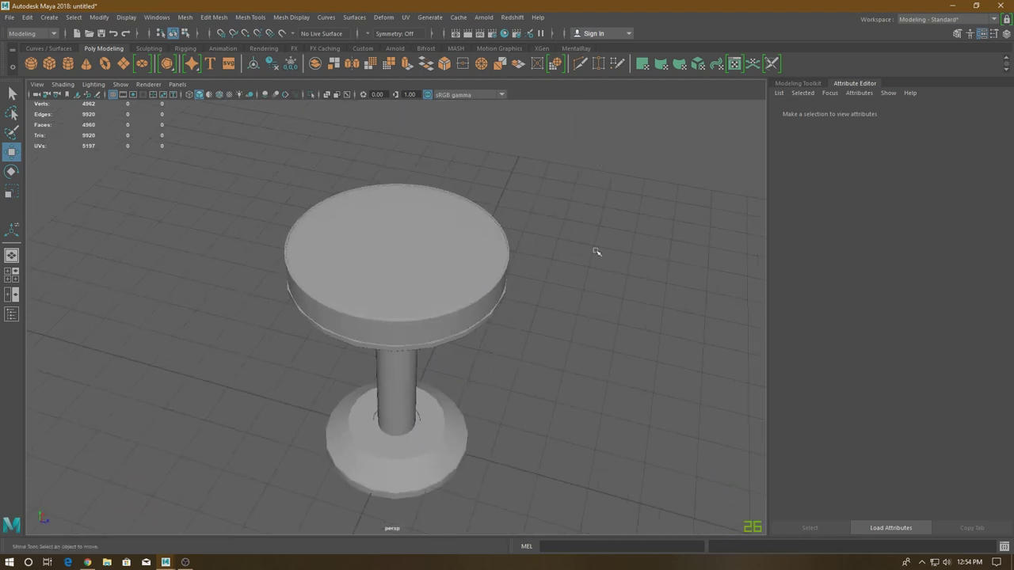
pyautogui.moveTo(517, 425)
pyautogui.keyDown('alt'); pyautogui.mouseDown()
pyautogui.moveTo(518, 285)
pyautogui.moveTo(551, 339)
pyautogui.mouseUp(); pyautogui.keyUp('alt')
pyautogui.keyDown('alt'); pyautogui.moveTo(552, 339); pyautogui.dragTo(377, 343, button='right'); pyautogui.keyUp('alt')
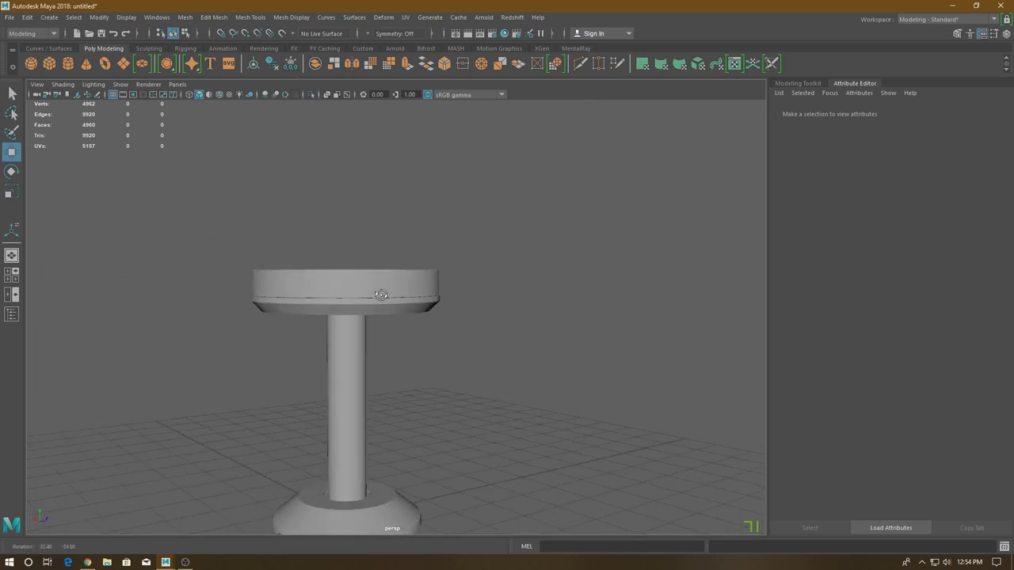
pyautogui.keyDown('alt'); pyautogui.moveTo(378, 344); pyautogui.dragTo(378, 324); pyautogui.keyUp('alt')
pyautogui.moveTo(377, 325)
pyautogui.keyDown('alt'); pyautogui.mouseDown(button='right')
pyautogui.moveTo(378, 358)
pyautogui.moveTo(414, 380)
pyautogui.mouseUp(button='right'); pyautogui.keyUp('alt')
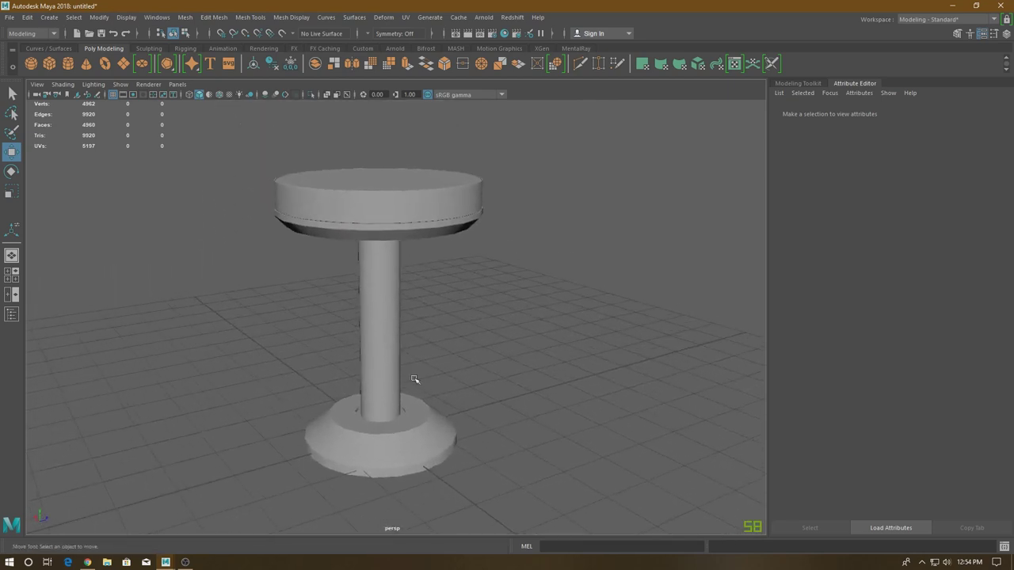
pyautogui.keyDown('alt'); pyautogui.moveTo(415, 380); pyautogui.dragTo(395, 300); pyautogui.keyUp('alt')
pyautogui.keyDown('alt'); pyautogui.moveTo(395, 301); pyautogui.dragTo(403, 211, button='right'); pyautogui.keyUp('alt')
pyautogui.moveTo(404, 210)
pyautogui.keyDown('alt'); pyautogui.mouseDown()
pyautogui.moveTo(419, 188)
pyautogui.moveTo(430, 195)
pyautogui.mouseUp(); pyautogui.keyUp('alt')
pyautogui.moveTo(430, 195)
pyautogui.keyDown('alt'); pyautogui.mouseDown(button='right')
pyautogui.moveTo(436, 253)
pyautogui.moveTo(470, 304)
pyautogui.moveTo(430, 327)
pyautogui.moveTo(473, 403)
pyautogui.mouseUp(button='right'); pyautogui.keyUp('alt')
pyautogui.keyDown('alt'); pyautogui.moveTo(472, 403); pyautogui.dragTo(471, 418); pyautogui.keyUp('alt')
pyautogui.keyDown('alt'); pyautogui.moveTo(470, 417); pyautogui.dragTo(464, 347, button='right'); pyautogui.keyUp('alt')
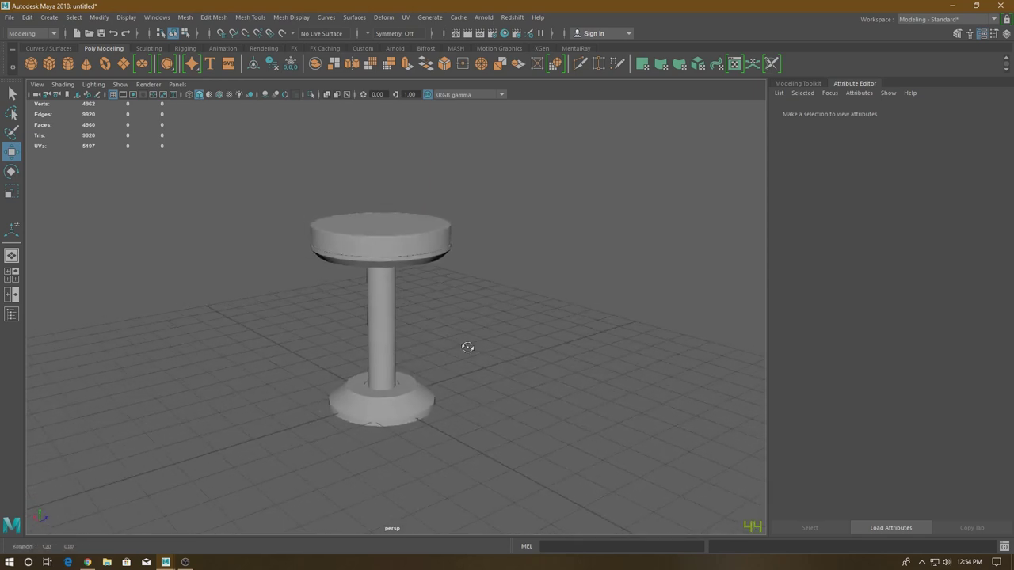
pyautogui.keyDown('shift'); pyautogui.rightClick(485, 315); pyautogui.keyUp('shift')
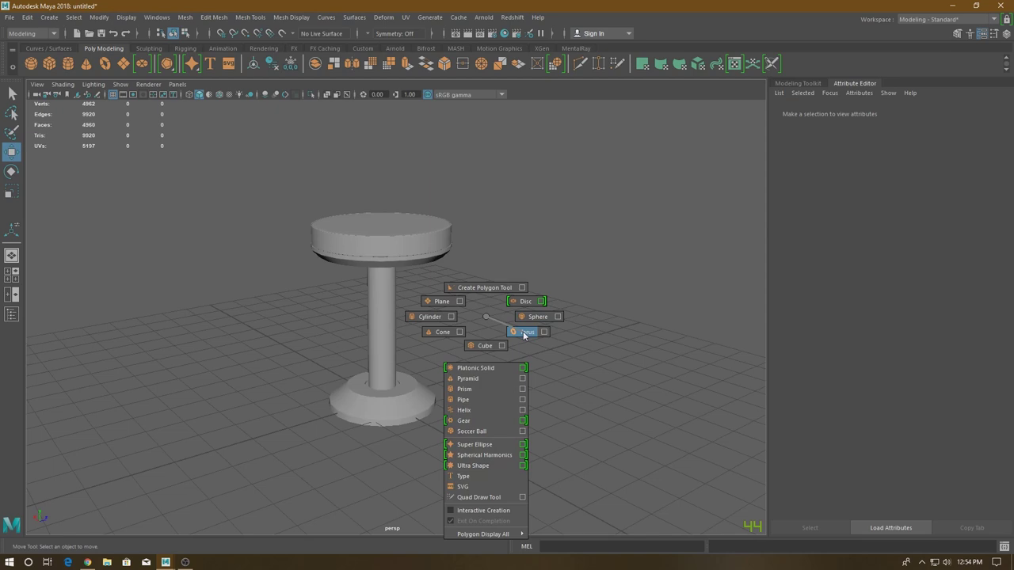
pyautogui.click(523, 332)
pyautogui.moveTo(381, 354); pyautogui.dragTo(378, 295)
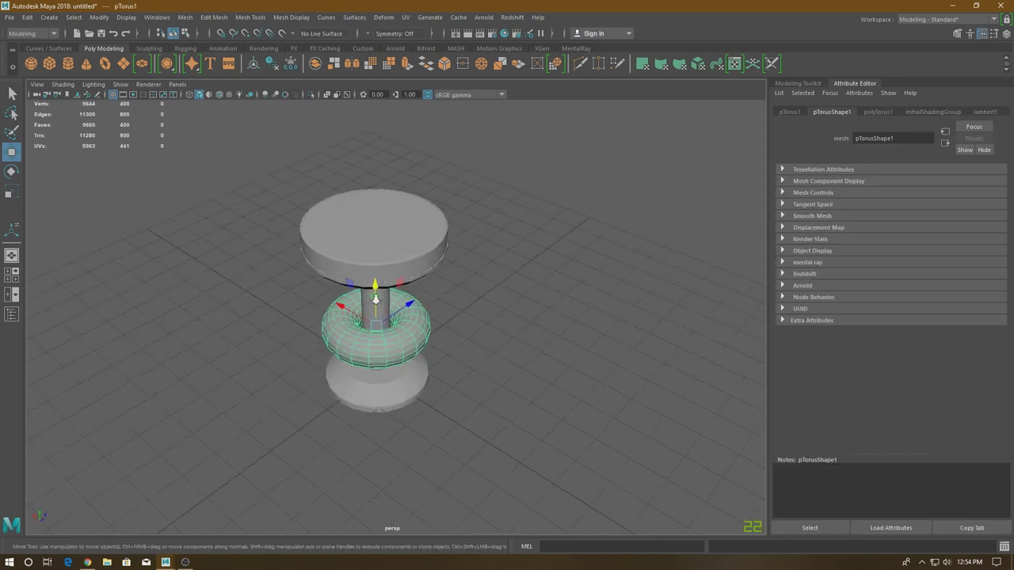
pyautogui.keyDown('alt'); pyautogui.moveTo(378, 295); pyautogui.dragTo(449, 459, button='right'); pyautogui.keyUp('alt')
# Step: Thin the torus into a narrow ring with Section Radius 0.075
pyautogui.press('t')
pyautogui.moveTo(602, 147); pyautogui.dragTo(538, 148)
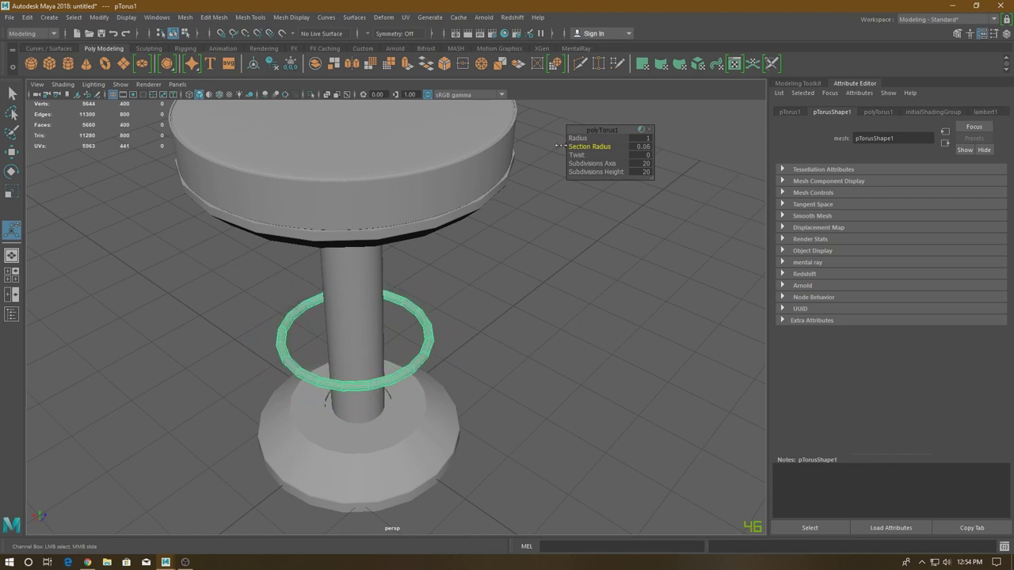
pyautogui.moveTo(548, 240)
pyautogui.keyDown('alt'); pyautogui.mouseDown()
pyautogui.moveTo(451, 288)
pyautogui.moveTo(378, 260)
pyautogui.moveTo(452, 300)
pyautogui.mouseUp(); pyautogui.keyUp('alt')
pyautogui.scroll(-3, 452, 301)
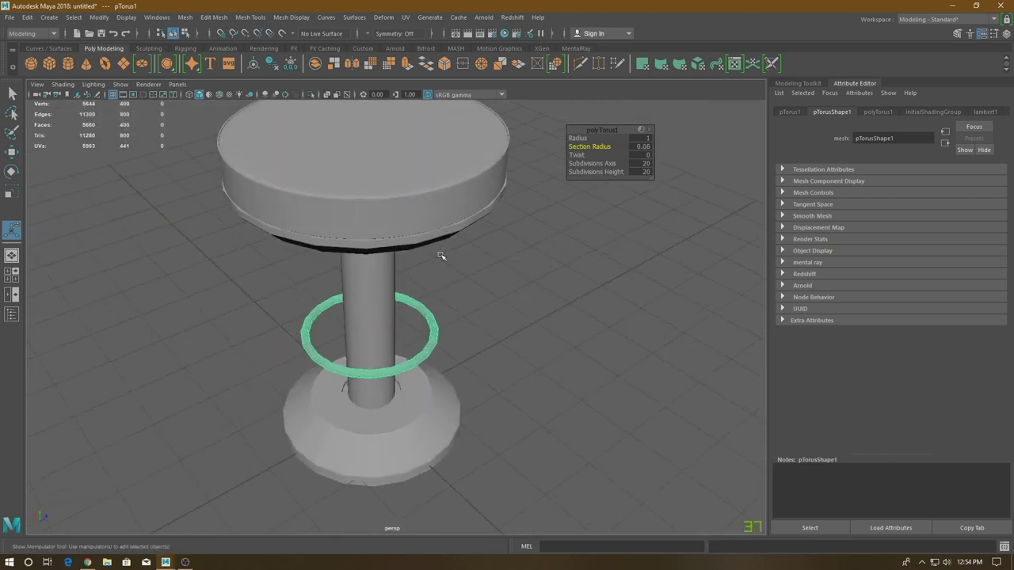
pyautogui.click(650, 149)
pyautogui.write('0.075')
pyautogui.press('Return')
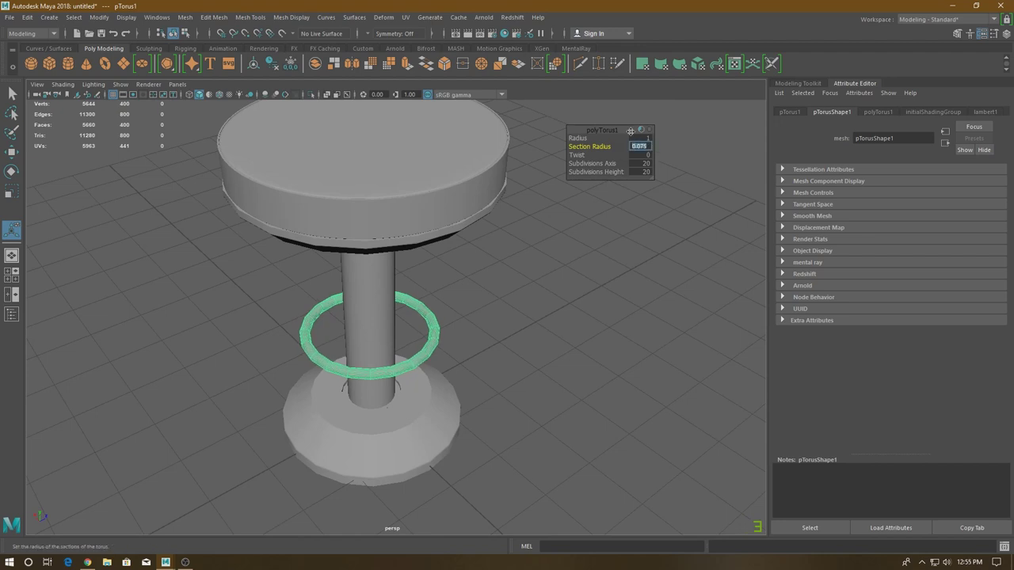
pyautogui.press('w')
pyautogui.click(614, 140)
pyautogui.moveTo(543, 253)
pyautogui.keyDown('alt'); pyautogui.mouseDown()
pyautogui.moveTo(509, 328)
pyautogui.moveTo(521, 320)
pyautogui.moveTo(518, 253)
pyautogui.moveTo(536, 293)
pyautogui.mouseUp(); pyautogui.keyUp('alt')
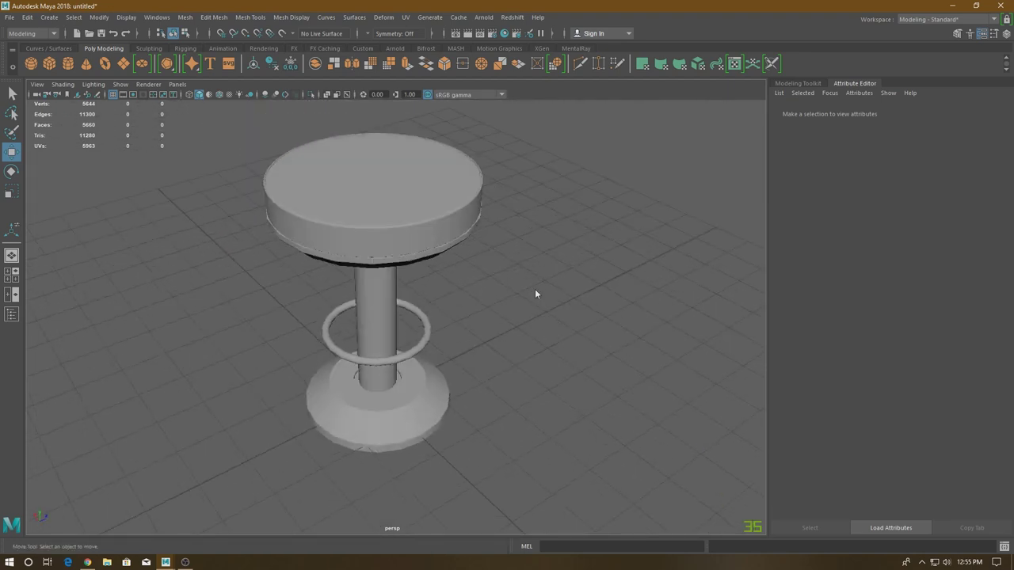
# Step: Create a polygon cylinder to the right of the stool and rotate it flat
pyautogui.keyDown('shift'); pyautogui.rightClick(534, 290); pyautogui.keyUp('shift')
pyautogui.moveTo(523, 302); pyautogui.dragTo(487, 293, button='right')
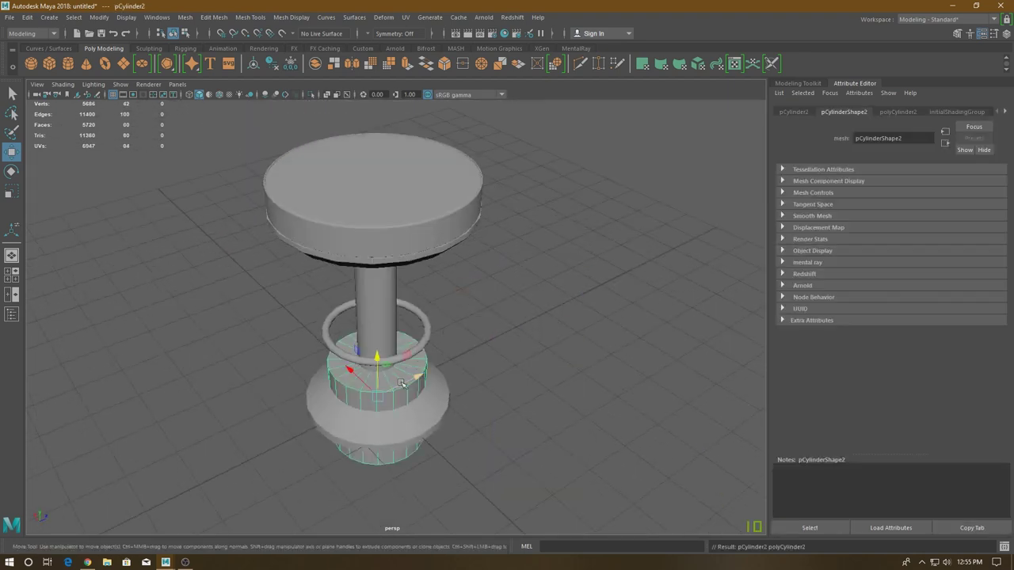
pyautogui.moveTo(413, 380)
pyautogui.mouseDown()
pyautogui.moveTo(538, 341)
pyautogui.moveTo(579, 344)
pyautogui.moveTo(539, 349)
pyautogui.moveTo(540, 414)
pyautogui.mouseUp()
pyautogui.keyDown('shift'); pyautogui.rightClick(580, 345); pyautogui.keyUp('shift')
pyautogui.press('e')
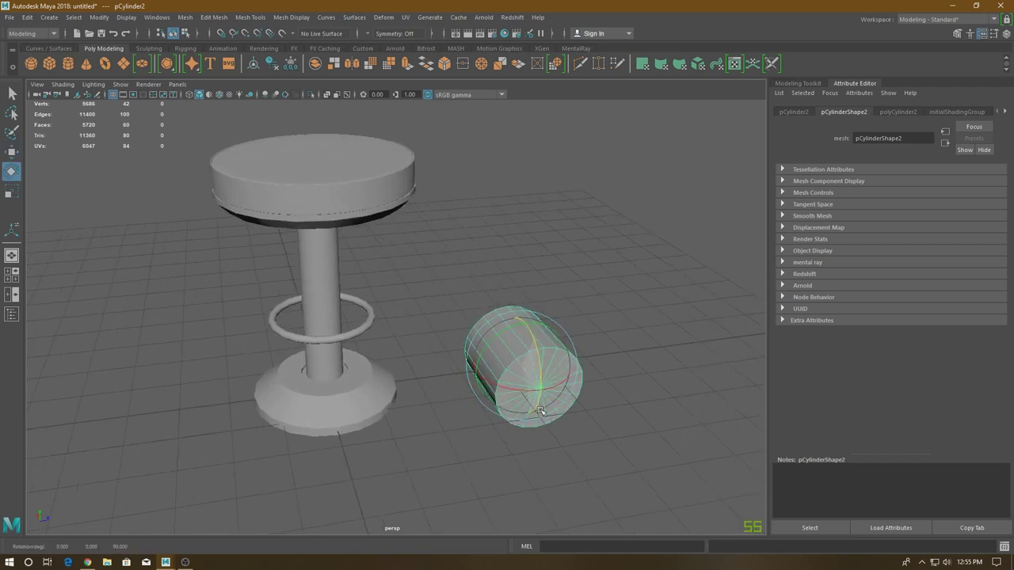
pyautogui.press('w')
pyautogui.moveTo(503, 402)
pyautogui.keyDown('alt'); pyautogui.mouseDown()
pyautogui.moveTo(554, 409)
pyautogui.moveTo(533, 329)
pyautogui.moveTo(462, 283)
pyautogui.moveTo(452, 288)
pyautogui.mouseUp(); pyautogui.keyUp('alt')
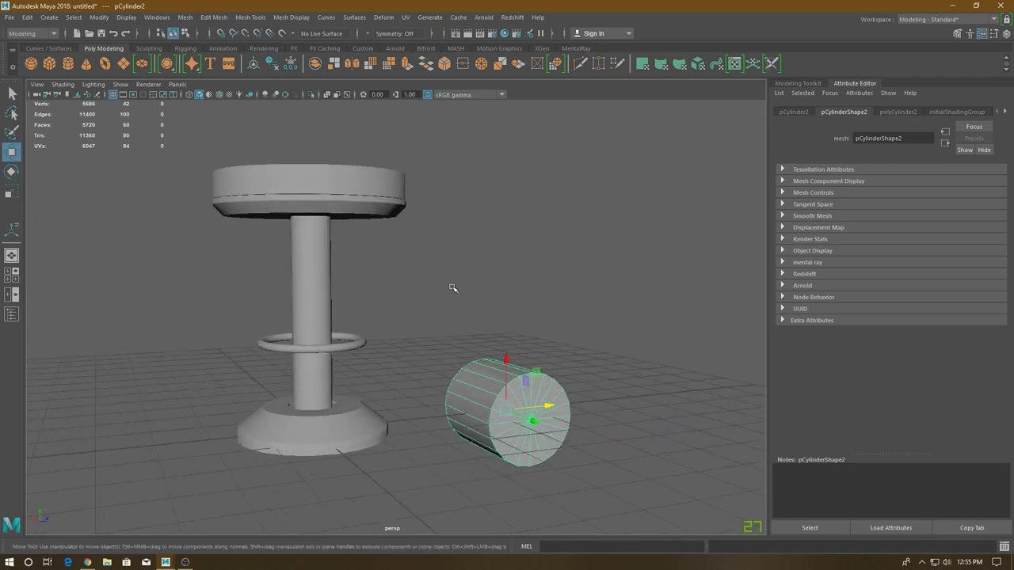
# Step: Set the cylinder's Radius to 0.075 and Height to 1
pyautogui.press('t')
pyautogui.moveTo(582, 146); pyautogui.dragTo(538, 148, button='middle')
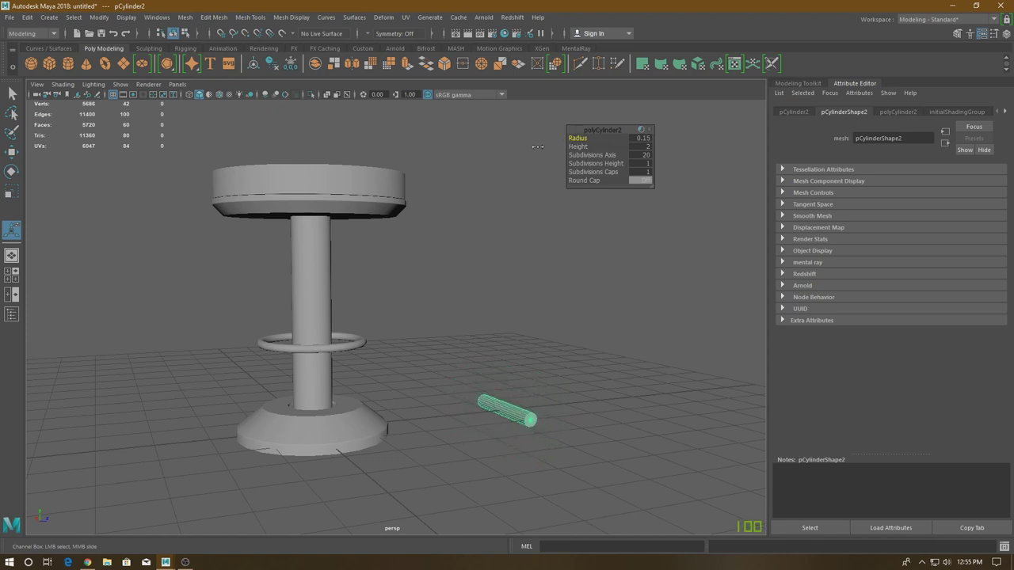
pyautogui.moveTo(522, 238)
pyautogui.keyDown('alt'); pyautogui.mouseDown()
pyautogui.moveTo(518, 282)
pyautogui.moveTo(535, 267)
pyautogui.moveTo(563, 186)
pyautogui.mouseUp(); pyautogui.keyUp('alt')
pyautogui.click(638, 141)
pyautogui.write('0.05')
pyautogui.press('Return')
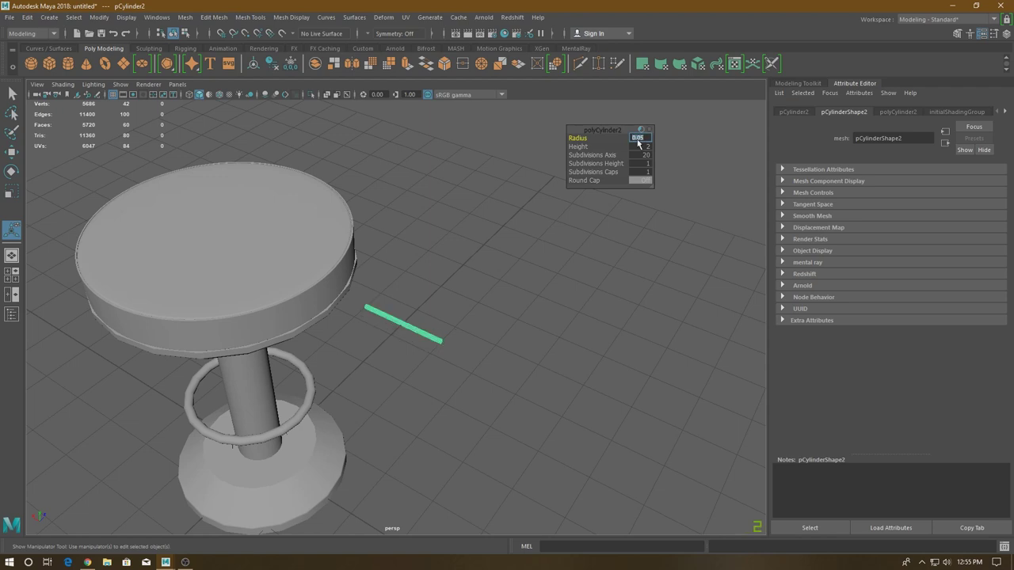
pyautogui.moveTo(576, 147); pyautogui.dragTo(567, 147)
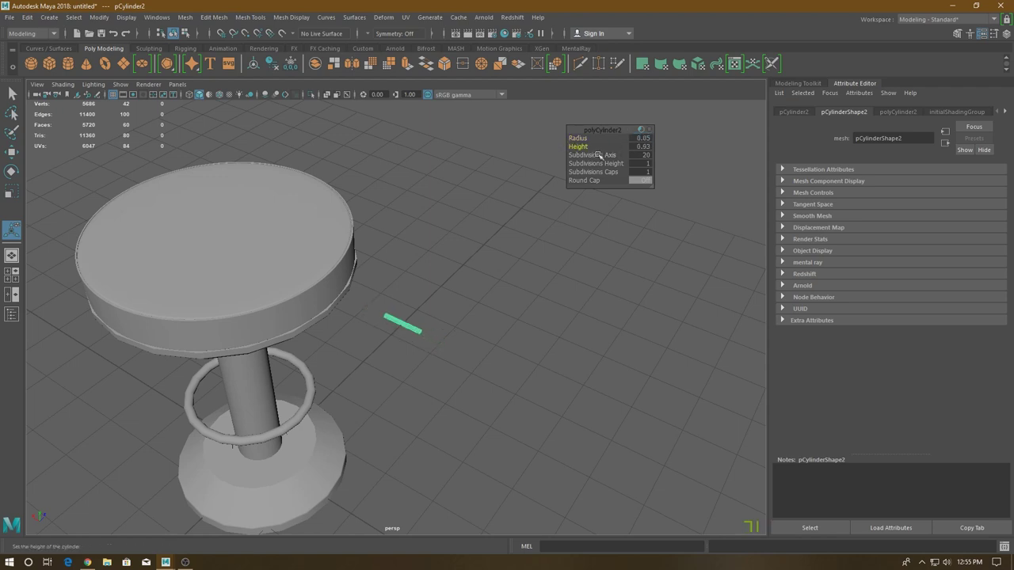
pyautogui.click(644, 146)
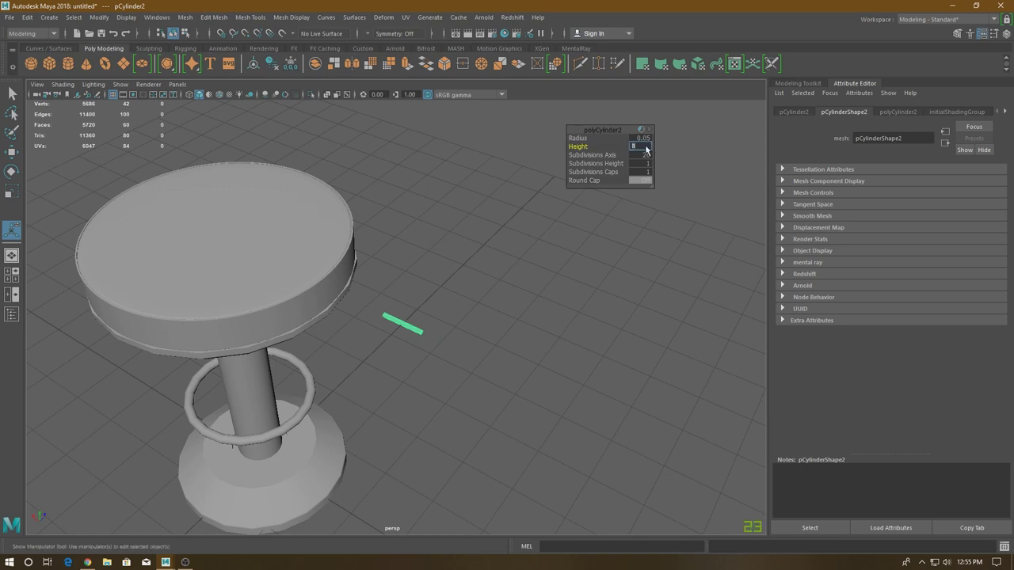
pyautogui.click(641, 140)
pyautogui.write('0.075')
pyautogui.press('Return')
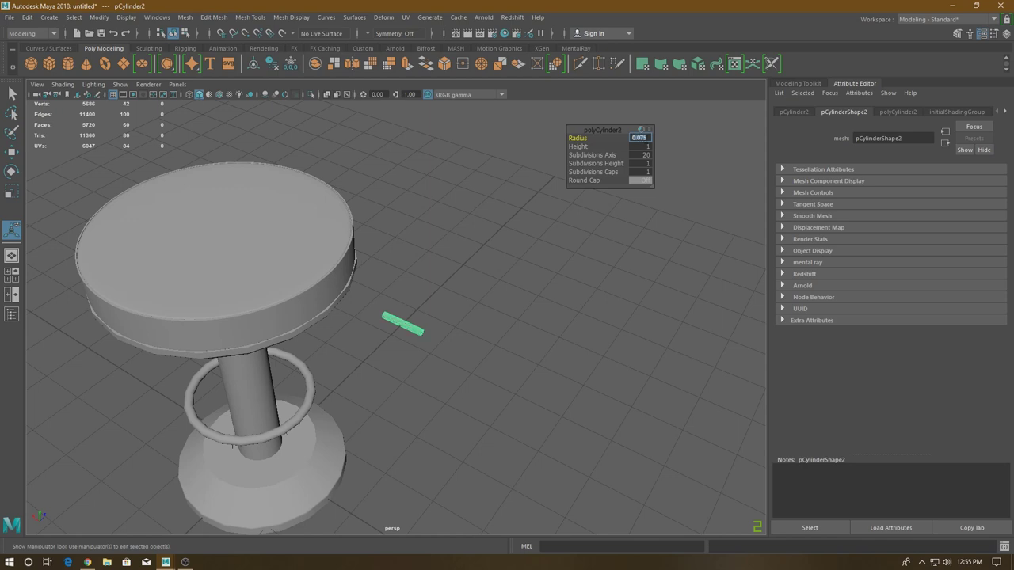
pyautogui.press('w')
pyautogui.press('space')
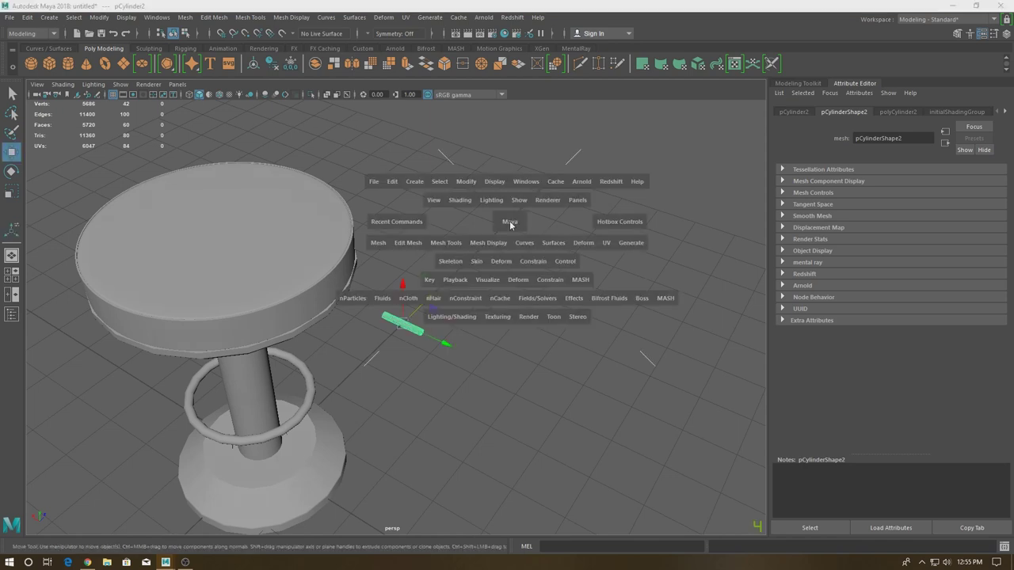
# Step: In wireframe Top view, move the strut onto the column's centre line
pyautogui.click(457, 228)
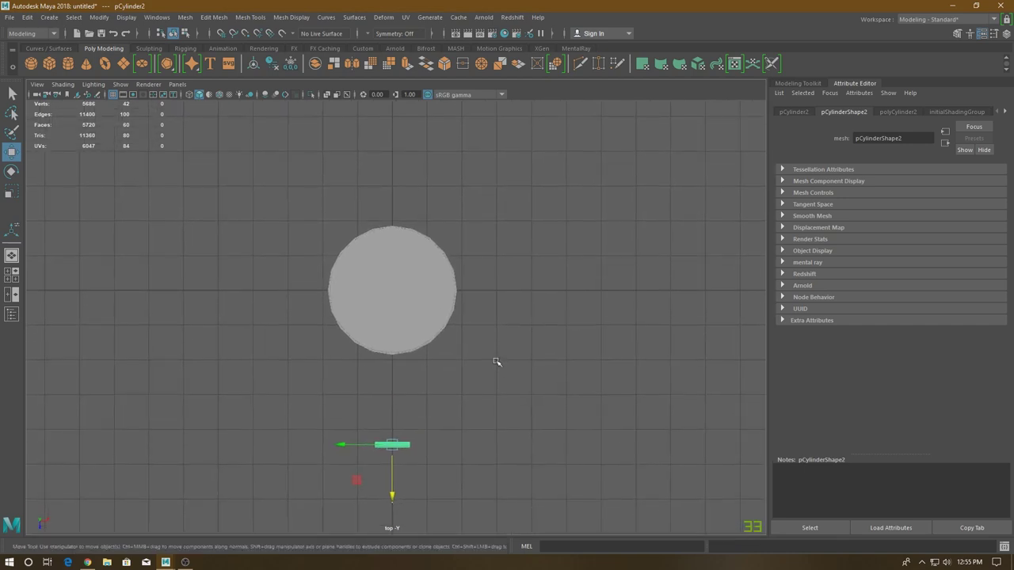
pyautogui.press('4')
pyautogui.moveTo(393, 515); pyautogui.dragTo(391, 354)
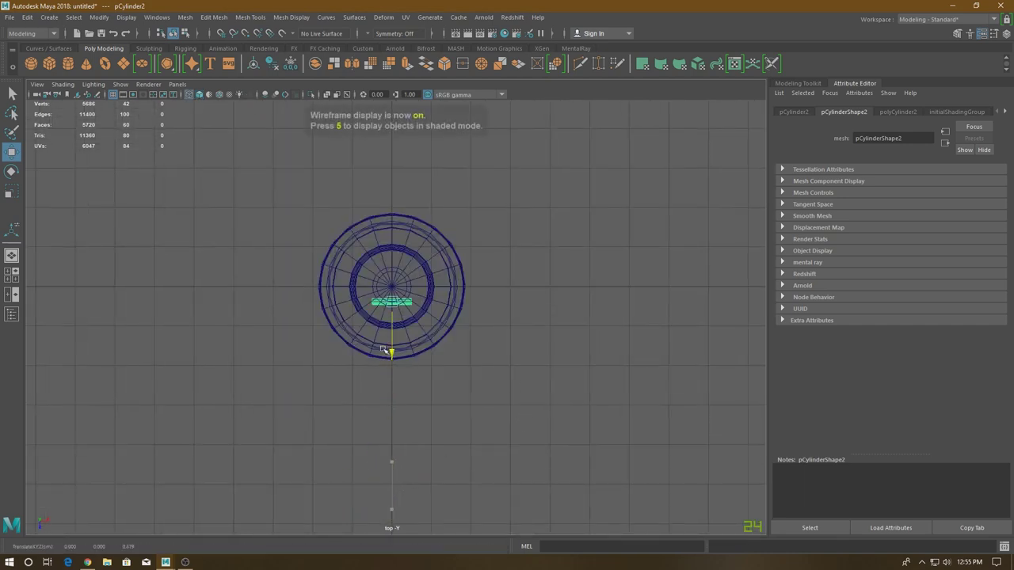
pyautogui.scroll(3, 391, 354)
pyautogui.scroll(3, 460, 342)
pyautogui.scroll(2, 459, 343)
pyautogui.moveTo(454, 328); pyautogui.dragTo(363, 327)
pyautogui.moveTo(418, 381); pyautogui.dragTo(411, 332)
pyautogui.moveTo(362, 282); pyautogui.dragTo(331, 280)
pyautogui.scroll(1, 364, 285)
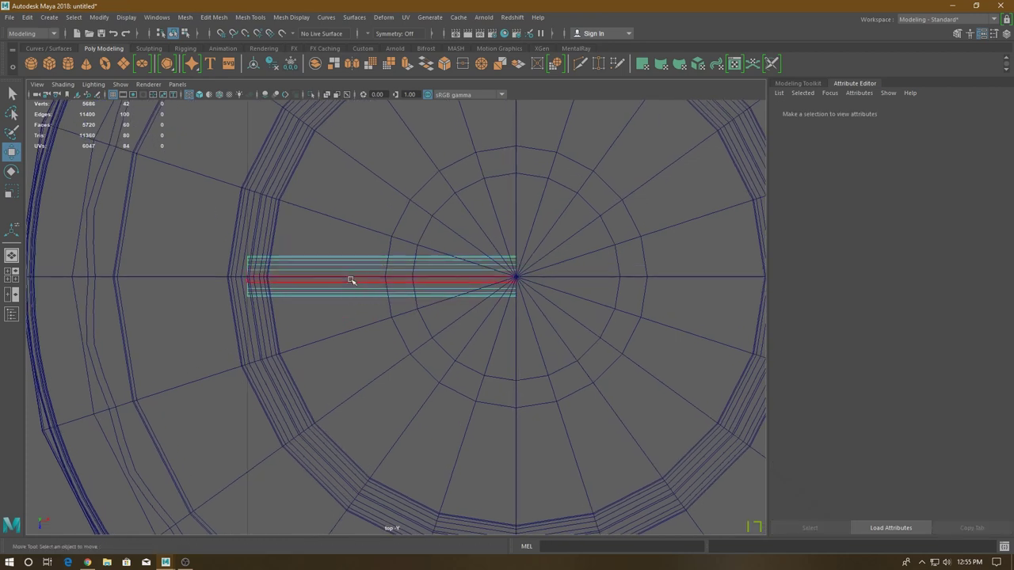
# Step: Delete half of the strut's faces
pyautogui.rightClick(350, 279)
pyautogui.click(346, 276)
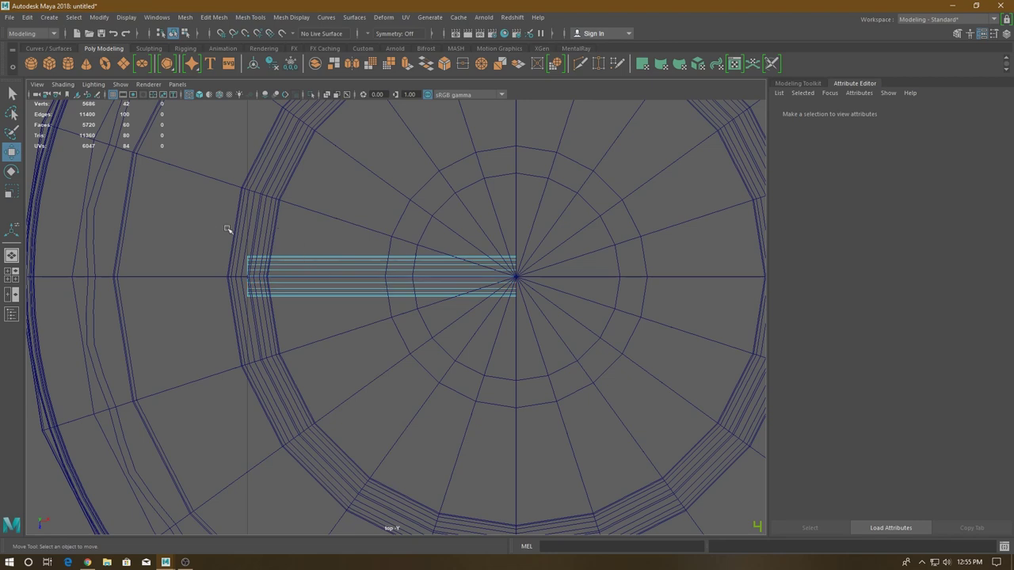
pyautogui.moveTo(206, 224); pyautogui.dragTo(633, 351)
pyautogui.moveTo(428, 356); pyautogui.dragTo(385, 227)
pyautogui.press('Delete')
pyautogui.moveTo(381, 221); pyautogui.dragTo(447, 198, button='right')
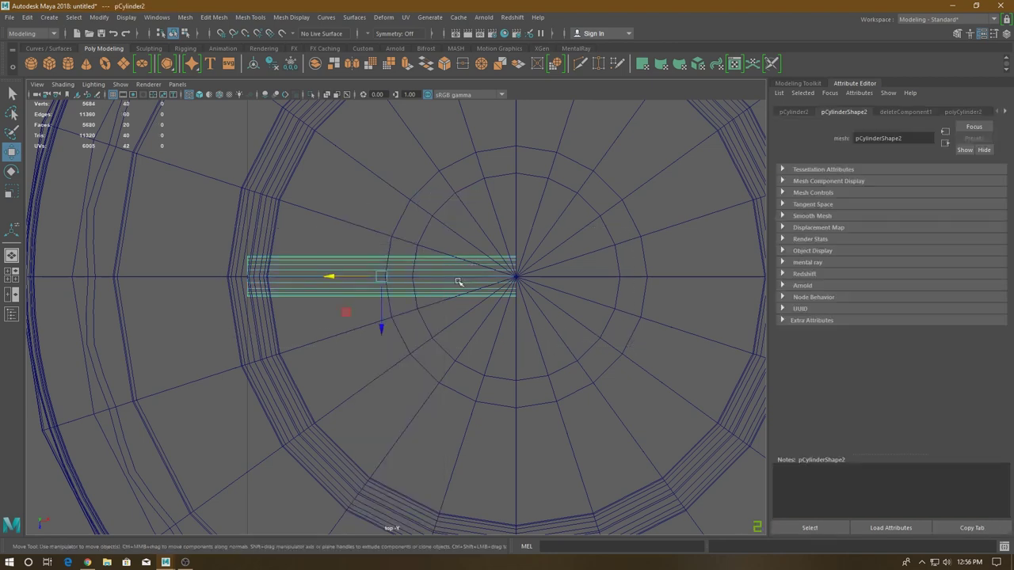
# Step: Shorten the strut along X and fine-tune its position
pyautogui.press('r')
pyautogui.moveTo(341, 277); pyautogui.dragTo(358, 276)
pyautogui.press('w')
pyautogui.press('r')
pyautogui.press('w')
pyautogui.moveTo(331, 276); pyautogui.dragTo(340, 277)
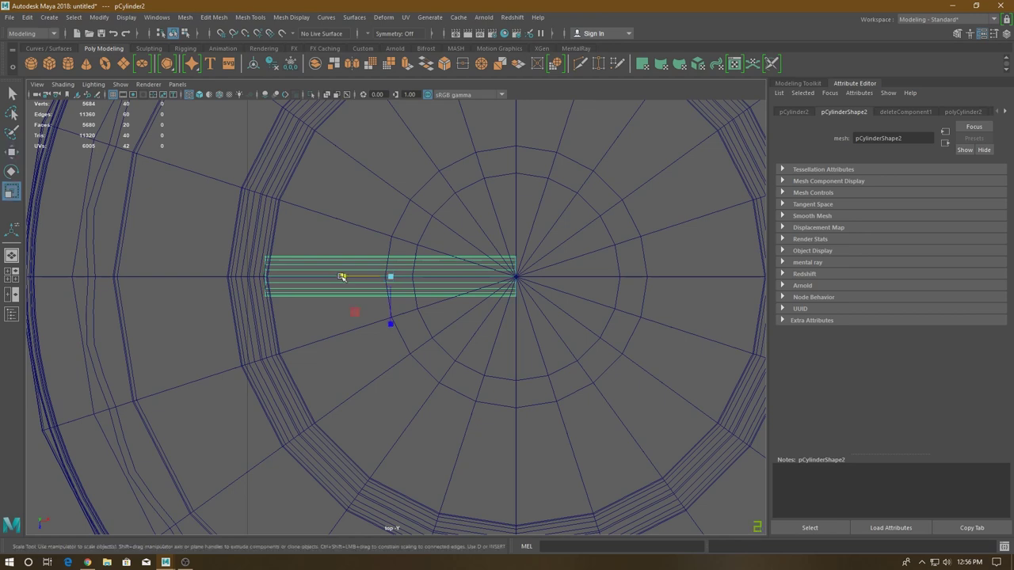
pyautogui.moveTo(339, 276); pyautogui.dragTo(338, 276)
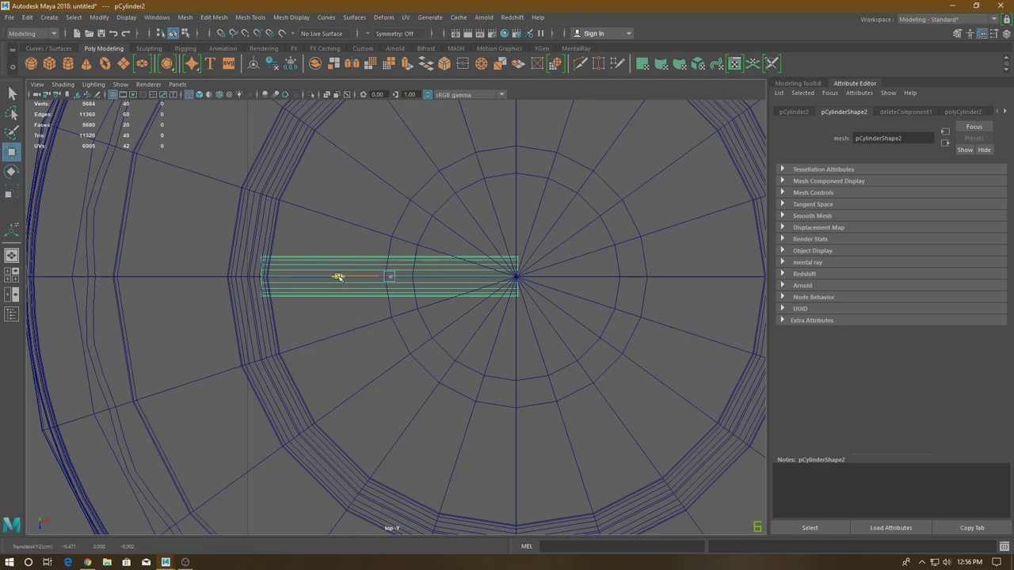
pyautogui.press('e')
pyautogui.moveTo(361, 315); pyautogui.dragTo(344, 285)
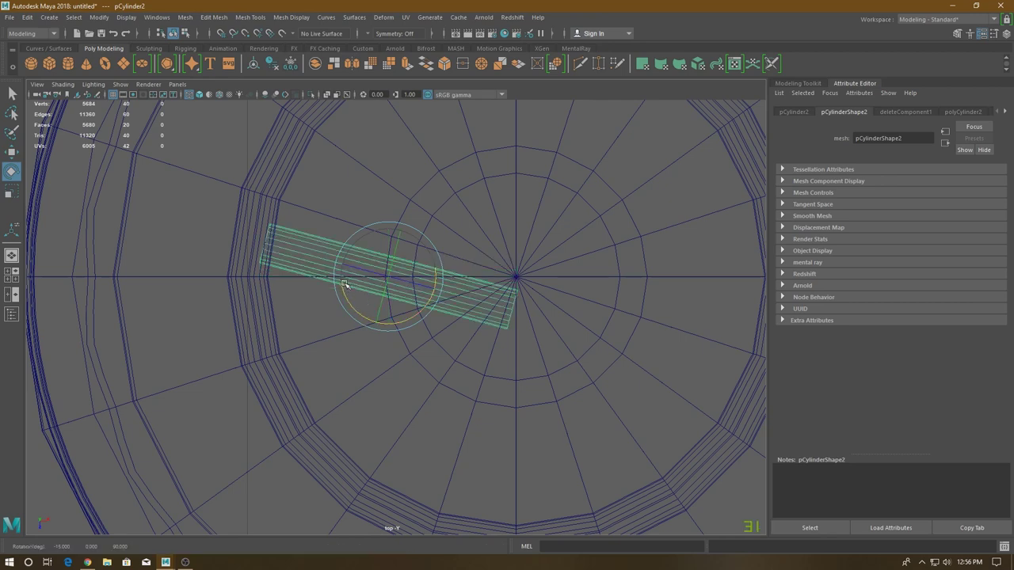
pyautogui.hotkey('ctrl', 'z')
# Step: Move the strut's pivot to the column-centre end
pyautogui.press('d')
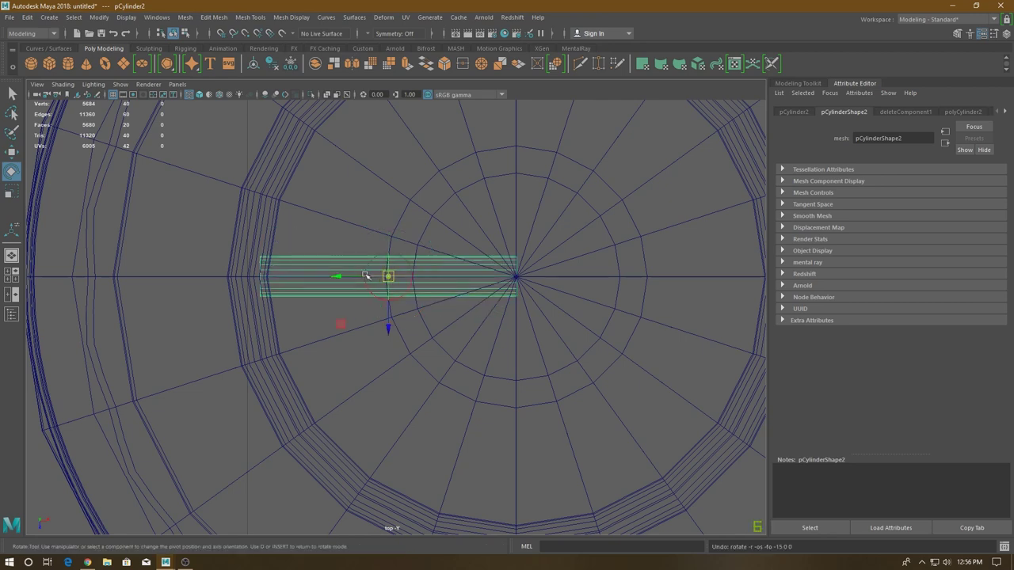
pyautogui.press('d')
pyautogui.press('d')
pyautogui.moveTo(388, 277); pyautogui.dragTo(497, 297)
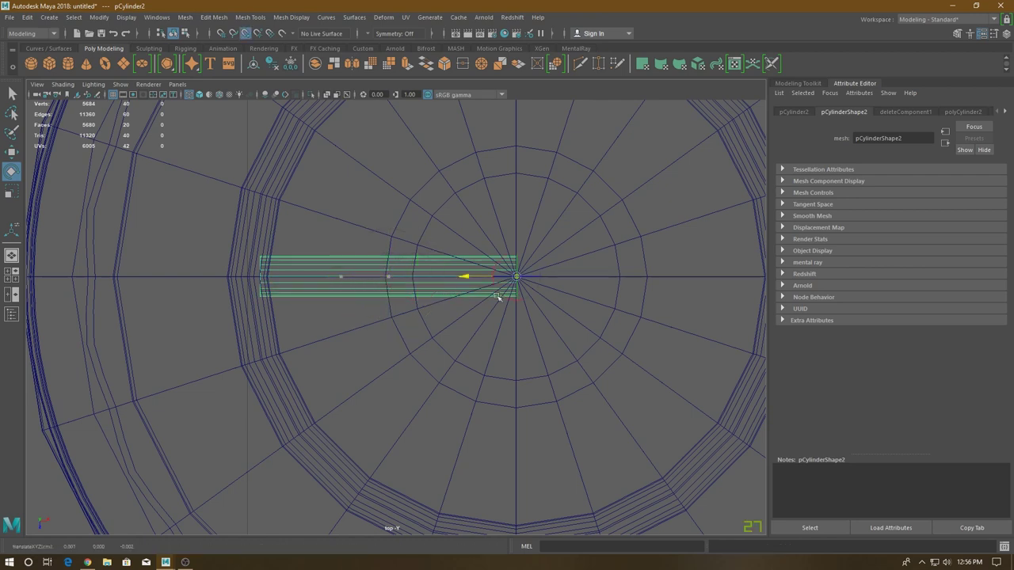
# Step: Rotate the strut about its column-centre pivot, checking perspective and top views
pyautogui.press('d')
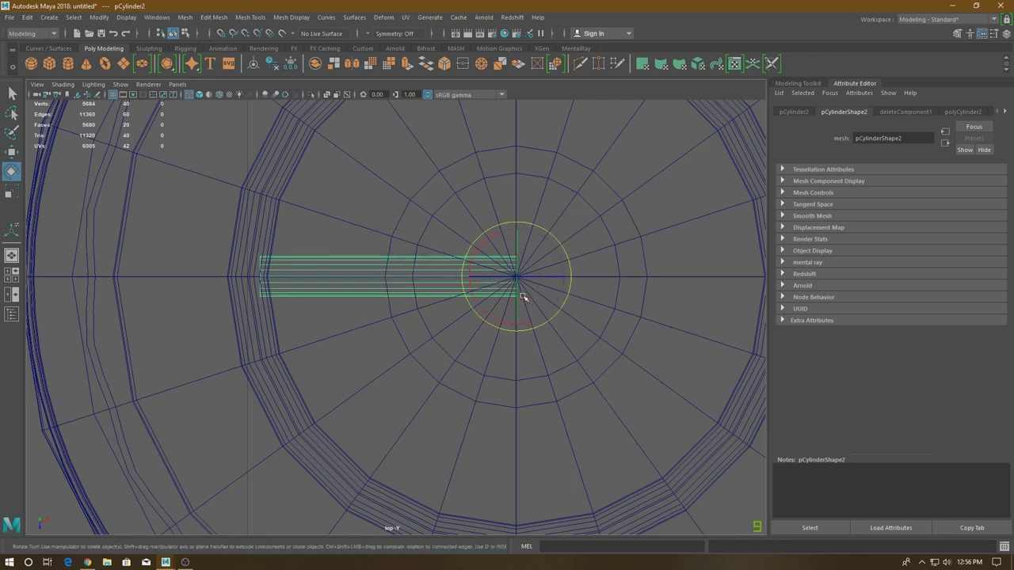
pyautogui.moveTo(500, 319)
pyautogui.mouseDown()
pyautogui.moveTo(476, 287)
pyautogui.moveTo(468, 234)
pyautogui.mouseUp()
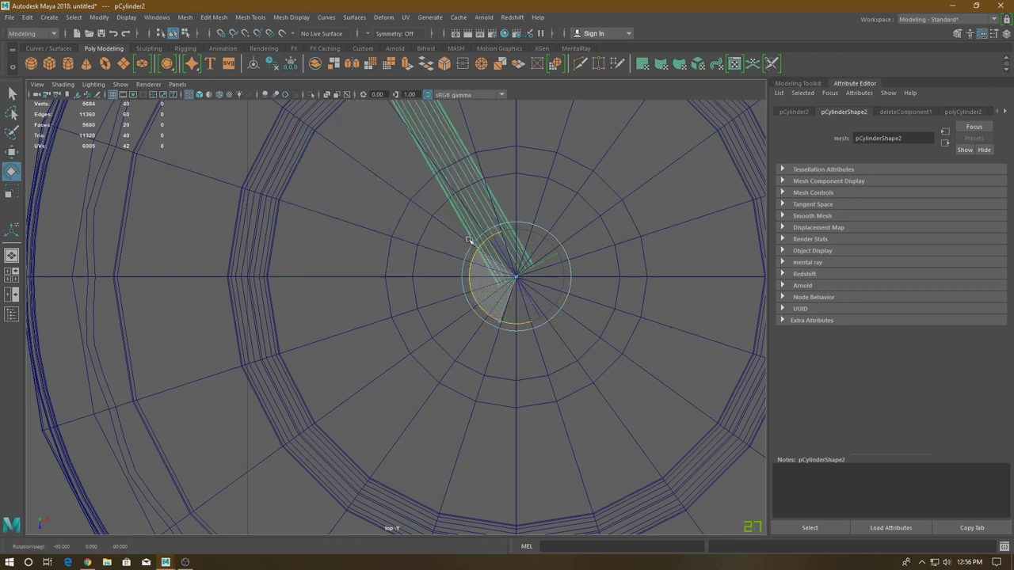
pyautogui.press('space')
pyautogui.moveTo(536, 356); pyautogui.dragTo(520, 296)
pyautogui.press('space')
pyautogui.moveTo(446, 319); pyautogui.dragTo(415, 323)
pyautogui.scroll(-5, 447, 316)
pyautogui.scroll(3, 459, 281)
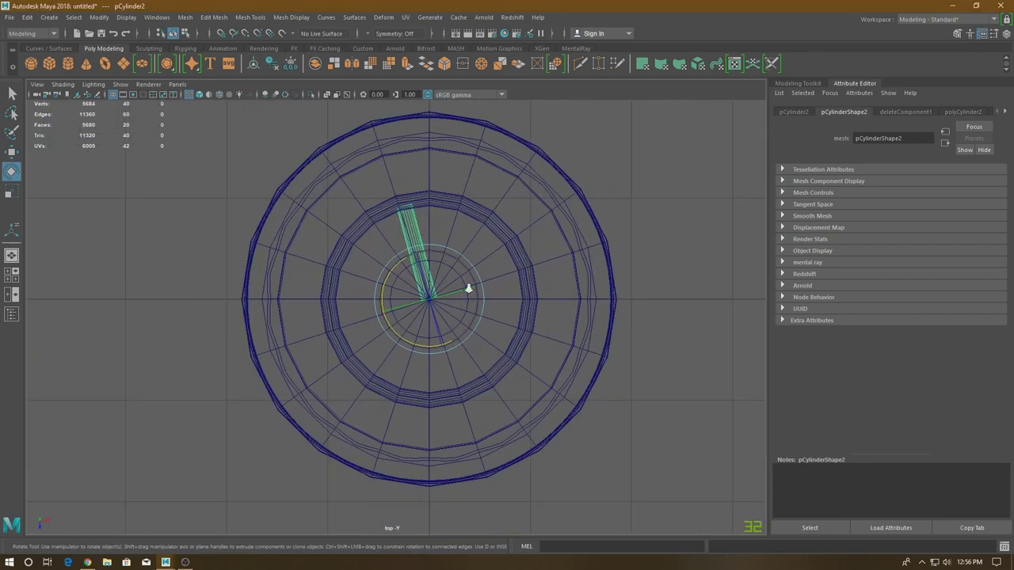
pyautogui.scroll(3, 420, 287)
# Step: Settle the strut at its diagonal angle and return to the perspective view
pyautogui.moveTo(396, 291); pyautogui.dragTo(399, 303)
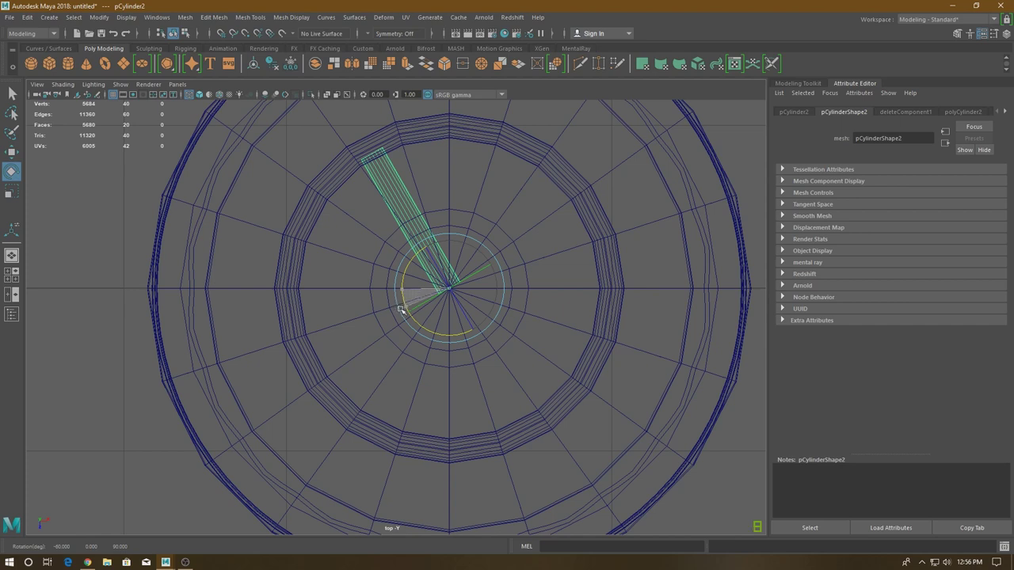
pyautogui.moveTo(403, 317); pyautogui.dragTo(405, 315)
pyautogui.press('w')
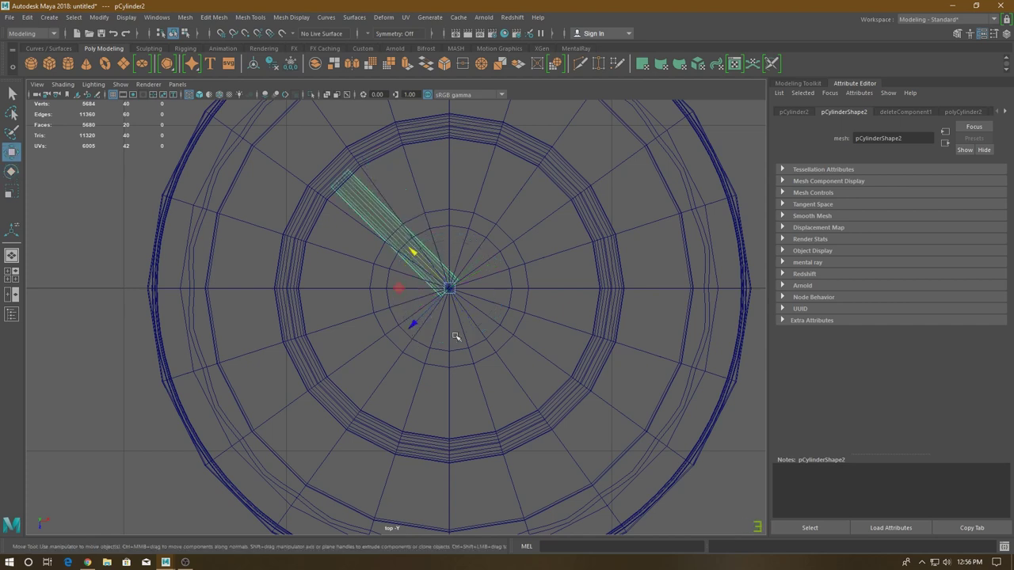
pyautogui.scroll(3, 570, 499)
pyautogui.scroll(-3, 567, 417)
pyautogui.press('space')
pyautogui.moveTo(544, 356); pyautogui.dragTo(546, 361)
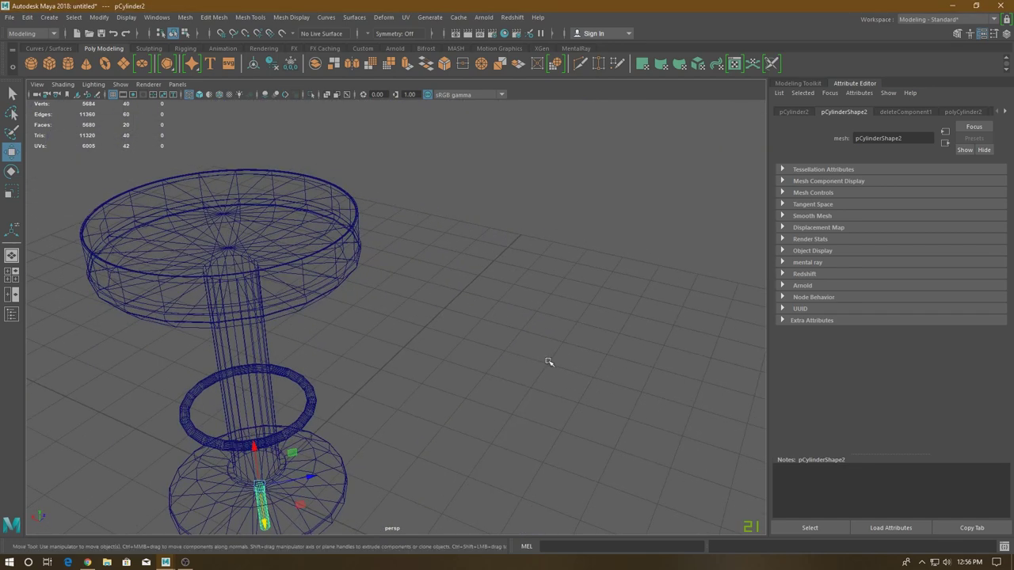
# Step: In shaded front view, lift the strut cylinder up to the footrest ring's height
pyautogui.press('6')
pyautogui.press('space')
pyautogui.moveTo(547, 362); pyautogui.dragTo(537, 416)
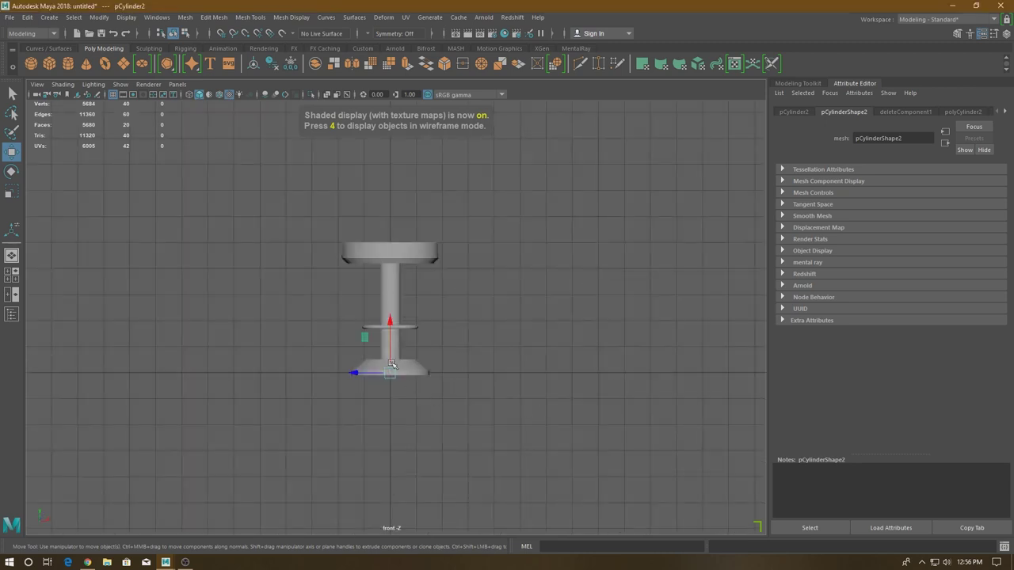
pyautogui.scroll(3, 376, 311)
pyautogui.scroll(1, 430, 345)
pyautogui.click(379, 340)
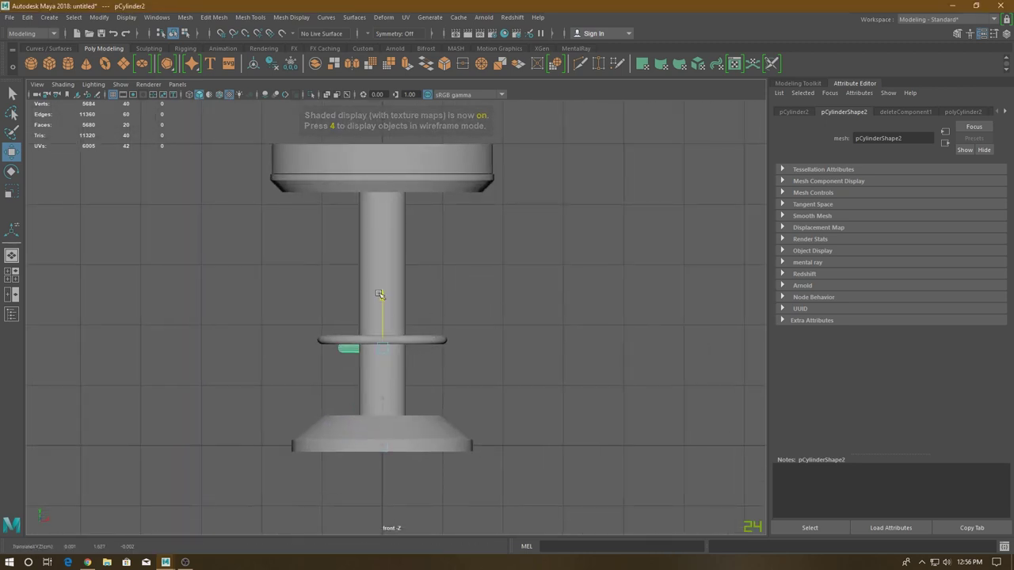
pyautogui.scroll(1, 416, 425)
pyautogui.scroll(4, 475, 356)
pyautogui.press('space')
pyautogui.moveTo(543, 357)
pyautogui.mouseDown()
pyautogui.moveTo(530, 351)
pyautogui.moveTo(522, 498)
pyautogui.moveTo(475, 409)
pyautogui.moveTo(389, 351)
pyautogui.moveTo(527, 403)
pyautogui.moveTo(495, 391)
pyautogui.mouseUp()
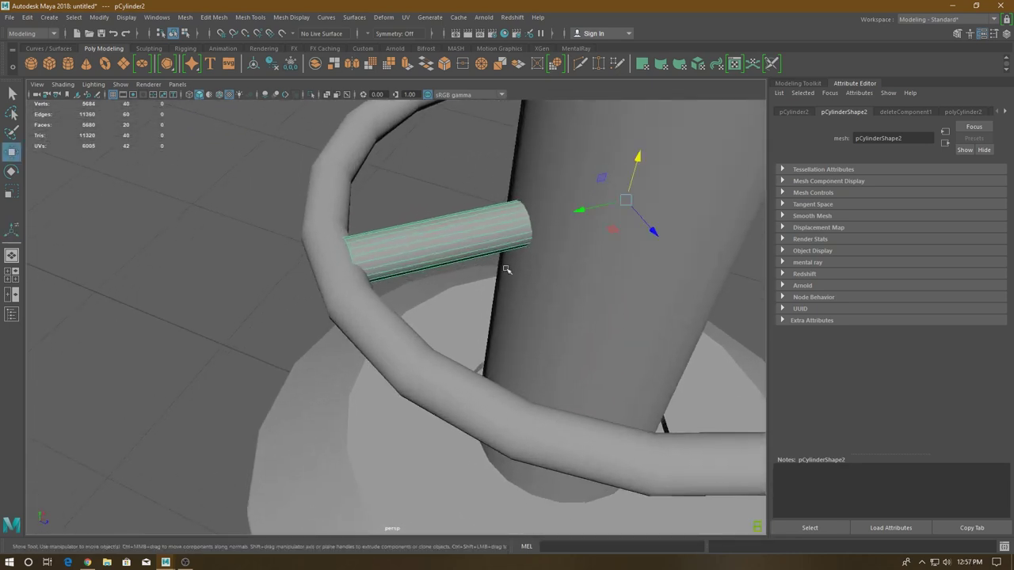
# Step: Show the strut's transform values and shorten it to Scale Y 0.95
pyautogui.click(794, 112)
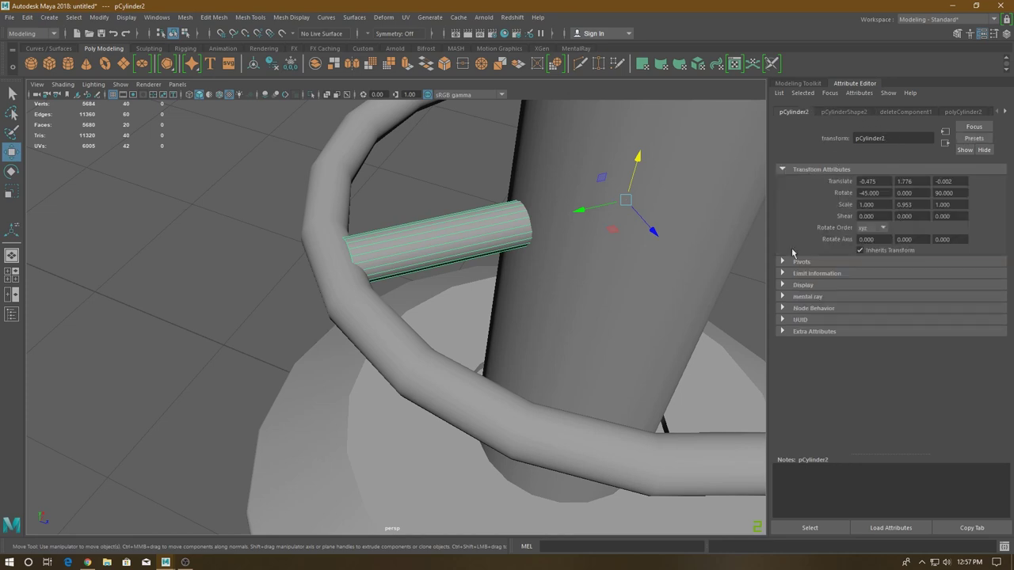
pyautogui.moveTo(615, 298)
pyautogui.keyDown('alt'); pyautogui.mouseDown()
pyautogui.moveTo(611, 282)
pyautogui.moveTo(626, 278)
pyautogui.mouseUp(); pyautogui.keyUp('alt')
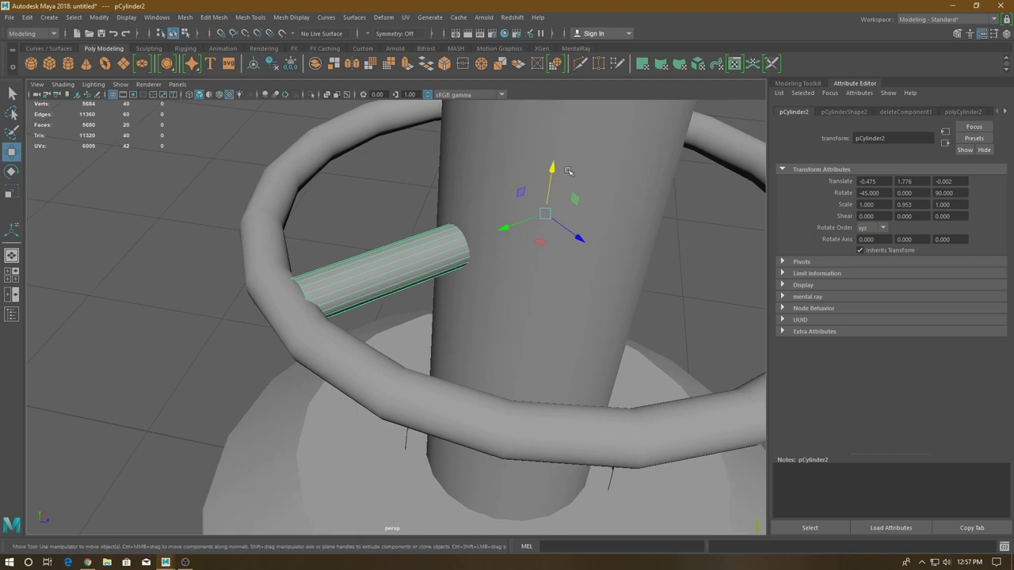
pyautogui.click(580, 240)
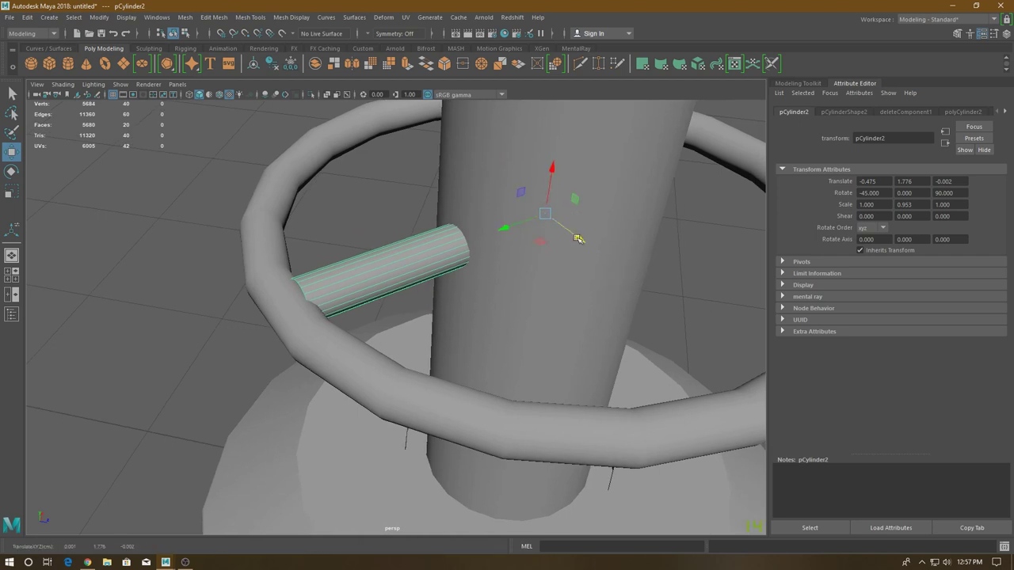
pyautogui.moveTo(601, 286)
pyautogui.keyDown('alt'); pyautogui.mouseDown()
pyautogui.moveTo(515, 233)
pyautogui.moveTo(691, 367)
pyautogui.moveTo(554, 253)
pyautogui.moveTo(670, 380)
pyautogui.moveTo(686, 371)
pyautogui.moveTo(699, 389)
pyautogui.moveTo(622, 414)
pyautogui.moveTo(563, 218)
pyautogui.mouseUp(); pyautogui.keyUp('alt')
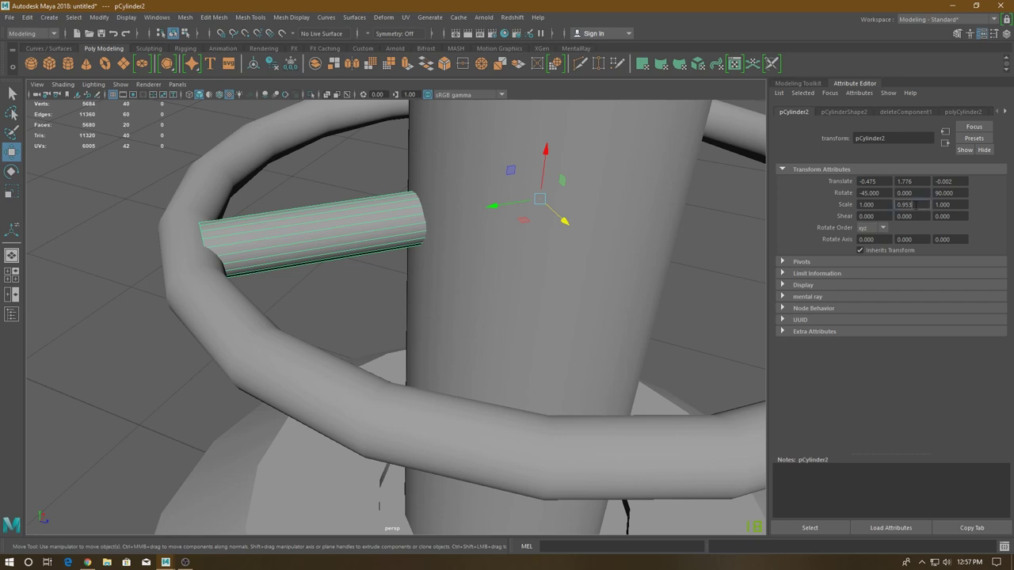
pyautogui.write('1')
pyautogui.press('Return')
pyautogui.write('.9')
pyautogui.press('Return')
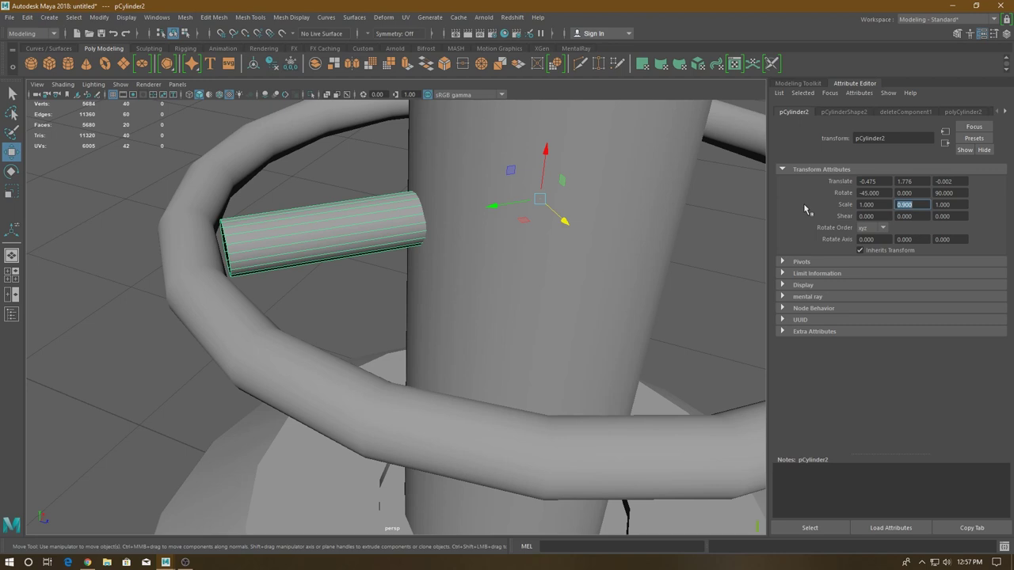
pyautogui.write('.95')
pyautogui.press('Return')
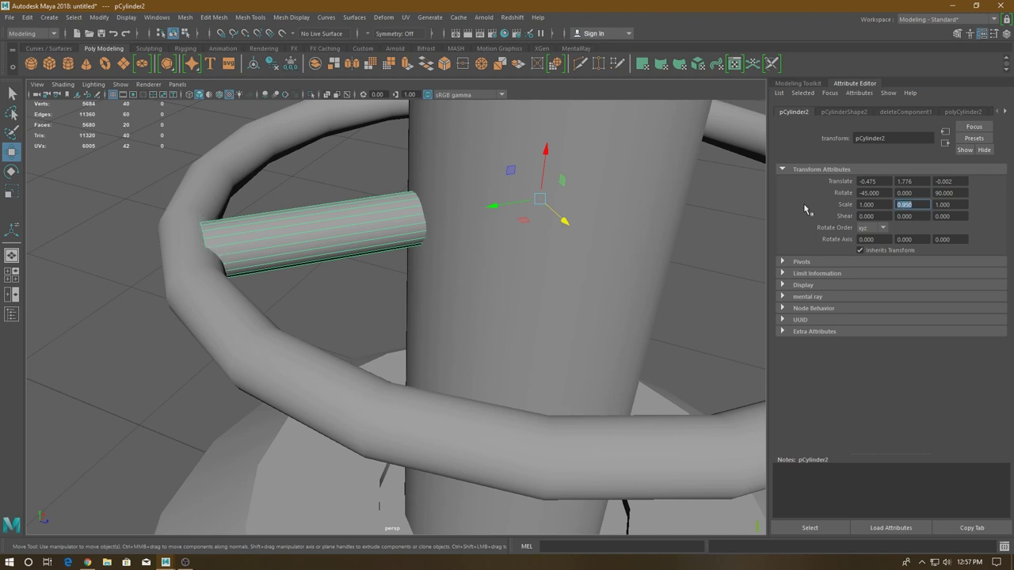
# Step: Thin the strut by setting Scale X and Scale Z to 0.6
pyautogui.click(874, 205)
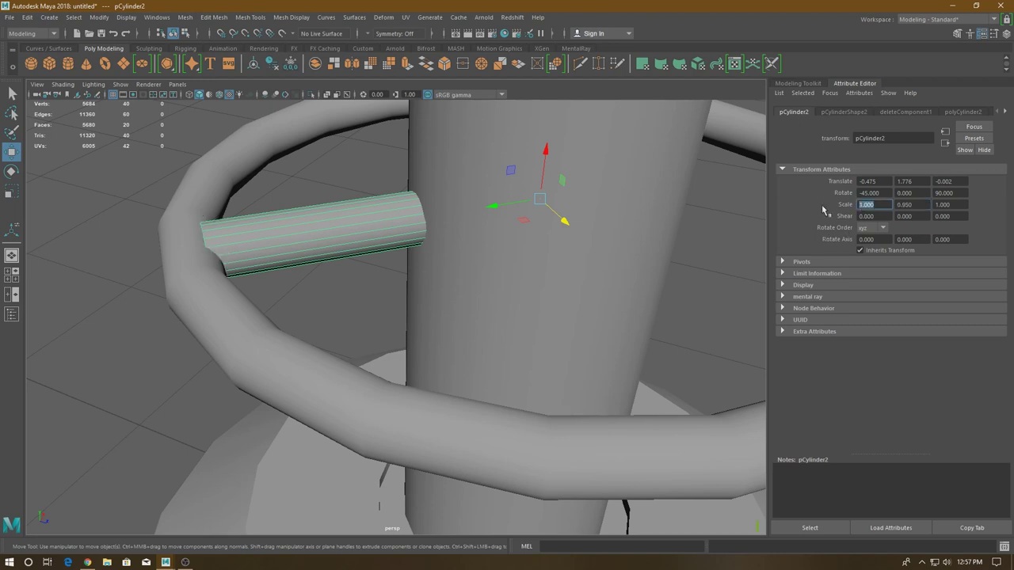
pyautogui.write('.6')
pyautogui.press('Return')
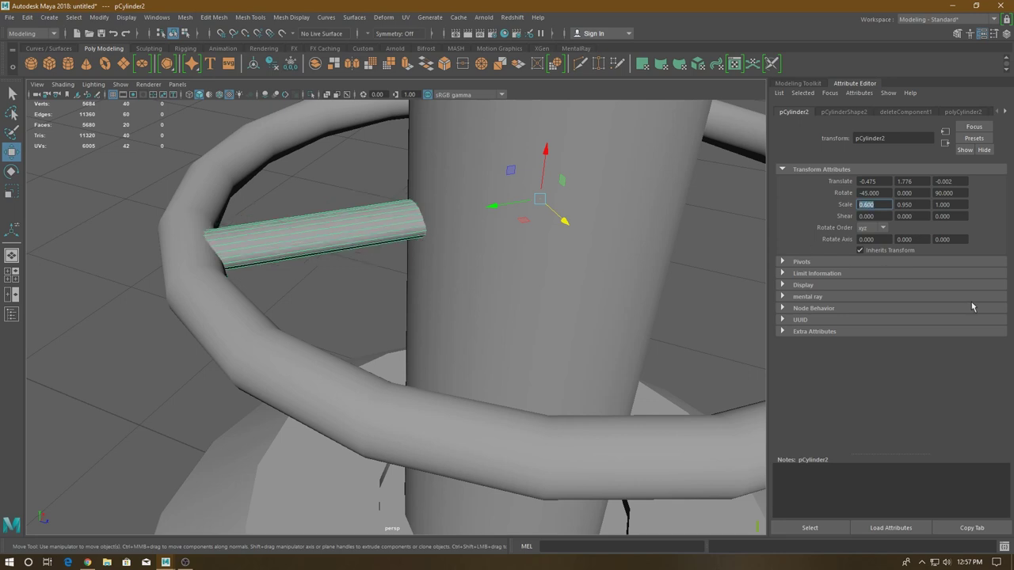
pyautogui.click(958, 204)
pyautogui.write('.6')
pyautogui.press('Return')
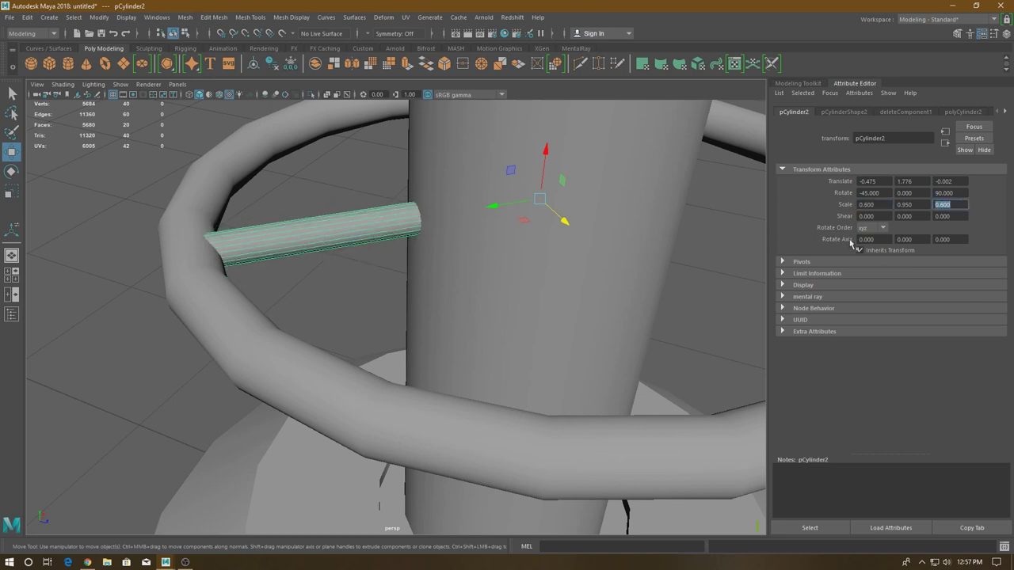
# Step: Orbit to view the strut from above and select the footrest ring
pyautogui.moveTo(640, 362)
pyautogui.keyDown('alt'); pyautogui.mouseDown()
pyautogui.moveTo(500, 299)
pyautogui.moveTo(387, 273)
pyautogui.mouseUp(); pyautogui.keyUp('alt')
pyautogui.click(258, 208)
pyautogui.click(304, 239)
pyautogui.press('space')
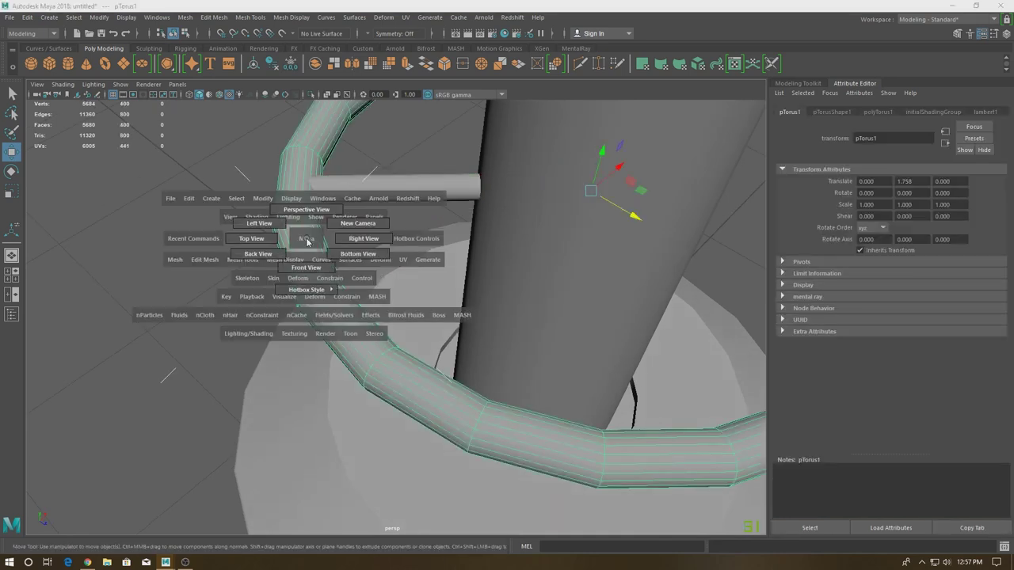
# Step: In wireframe front view, lower the strut to Translate Y 1.758, level with the ring
pyautogui.moveTo(308, 245); pyautogui.dragTo(306, 266)
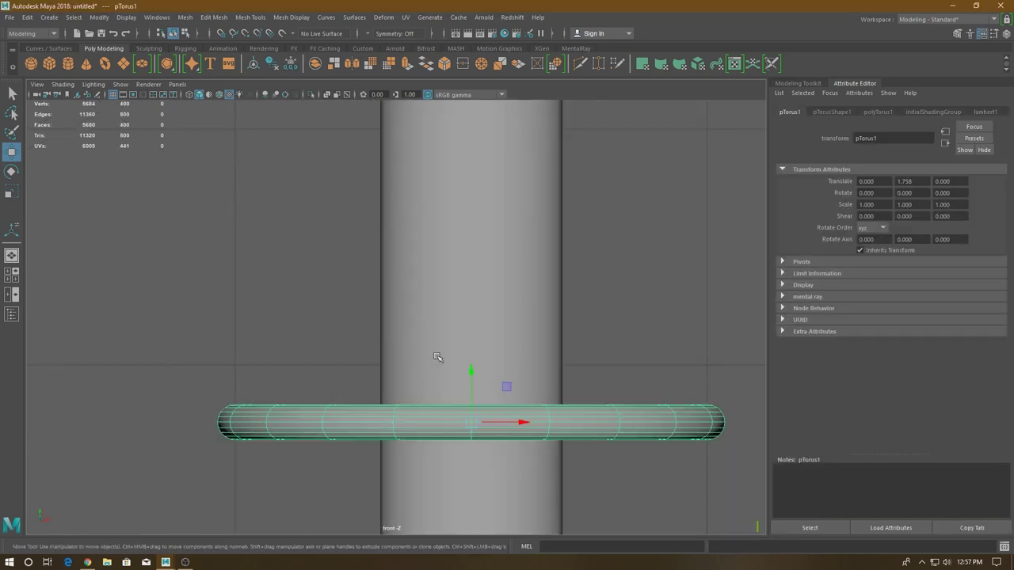
pyautogui.press('4')
pyautogui.scroll(3, 512, 428)
pyautogui.scroll(-1, 523, 388)
pyautogui.scroll(2, 541, 365)
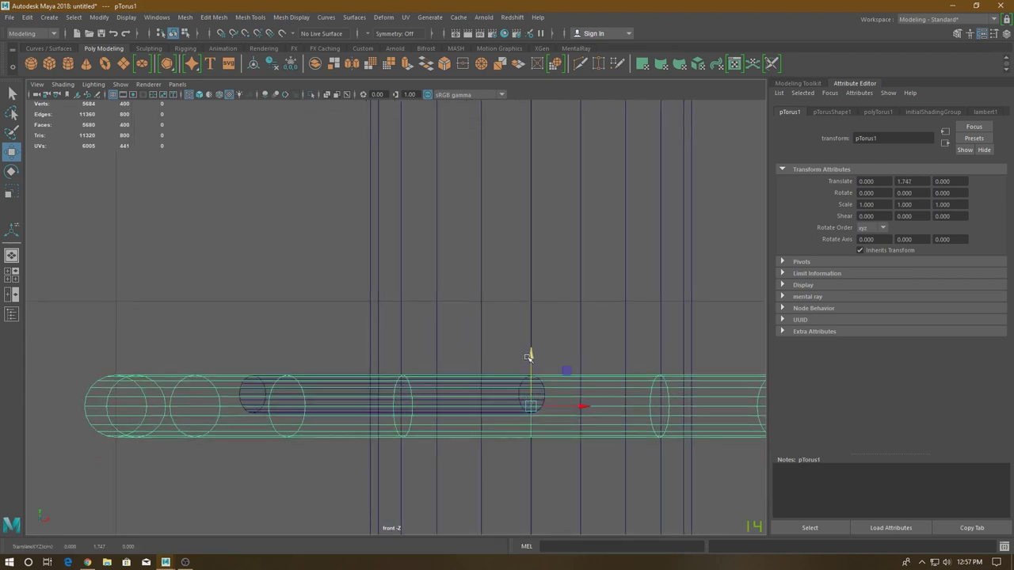
pyautogui.click(335, 372)
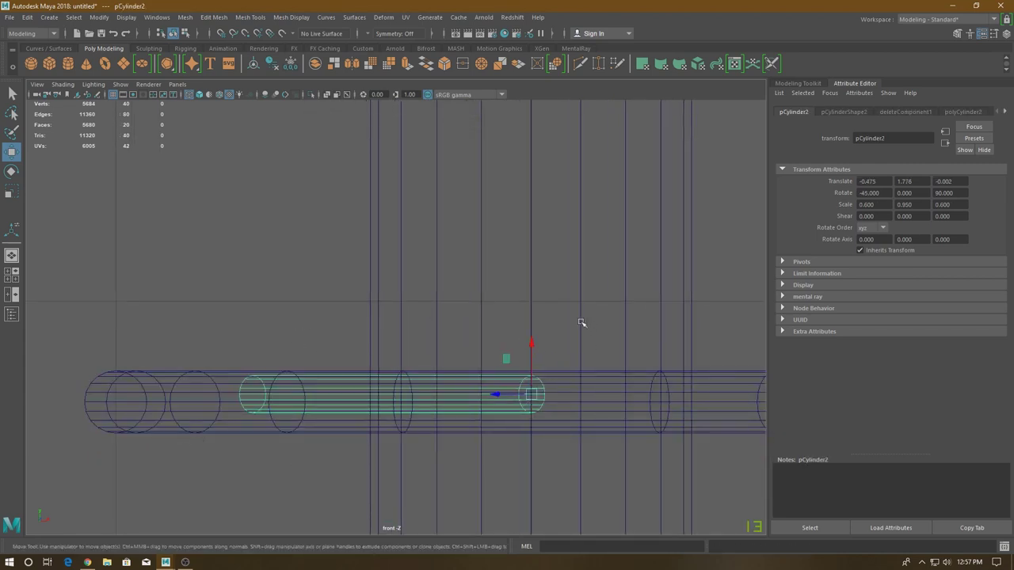
pyautogui.moveTo(532, 342)
pyautogui.mouseDown()
pyautogui.moveTo(529, 350)
pyautogui.moveTo(505, 315)
pyautogui.moveTo(429, 346)
pyautogui.mouseUp()
pyautogui.press('space')
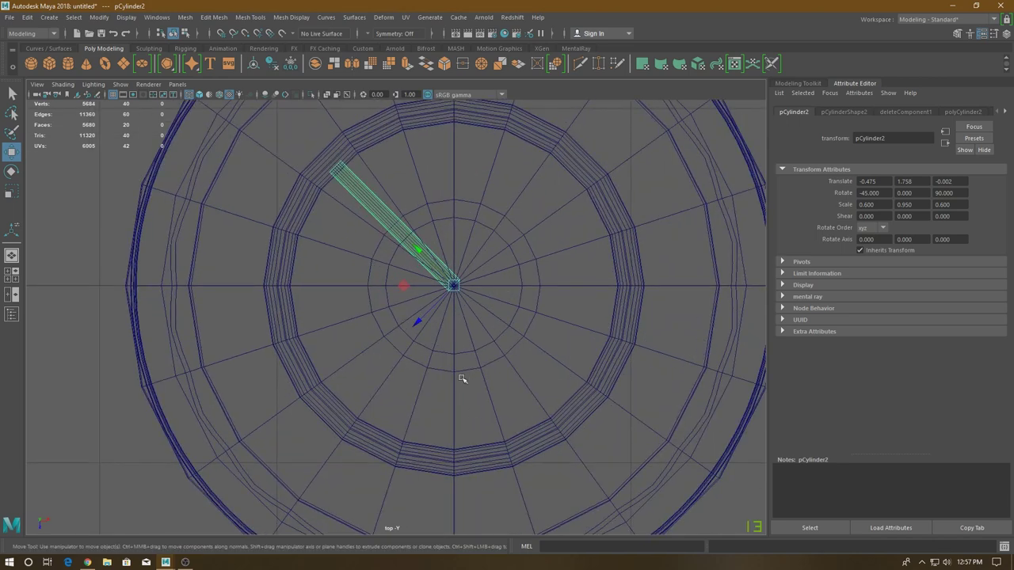
# Step: Rotate a duplicate strut around the column, then repeat with Shift+D for a third
pyautogui.press('e')
pyautogui.moveTo(441, 335)
pyautogui.mouseDown()
pyautogui.moveTo(473, 190)
pyautogui.moveTo(515, 113)
pyautogui.mouseUp()
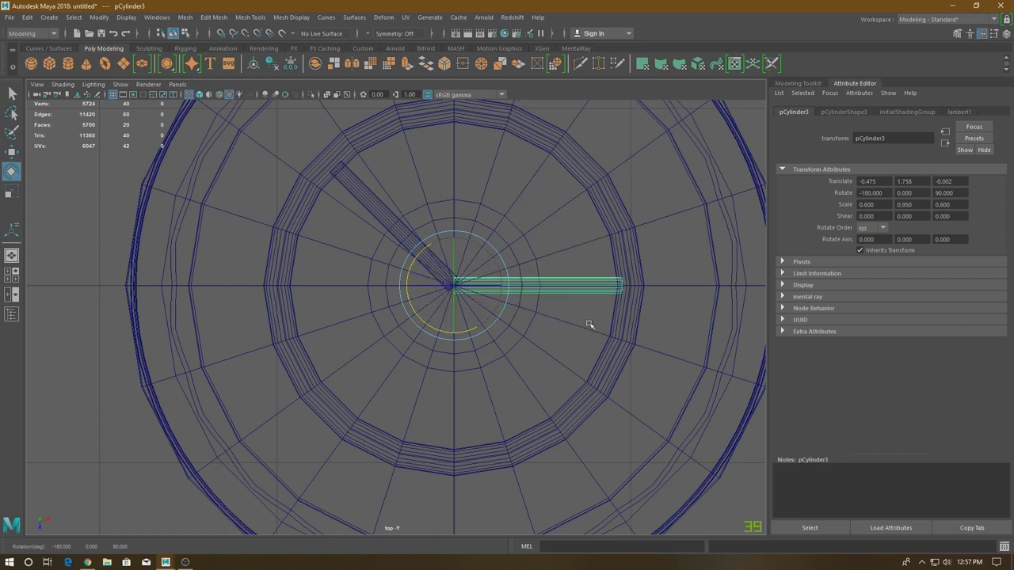
pyautogui.hotkey('shift', 'd')
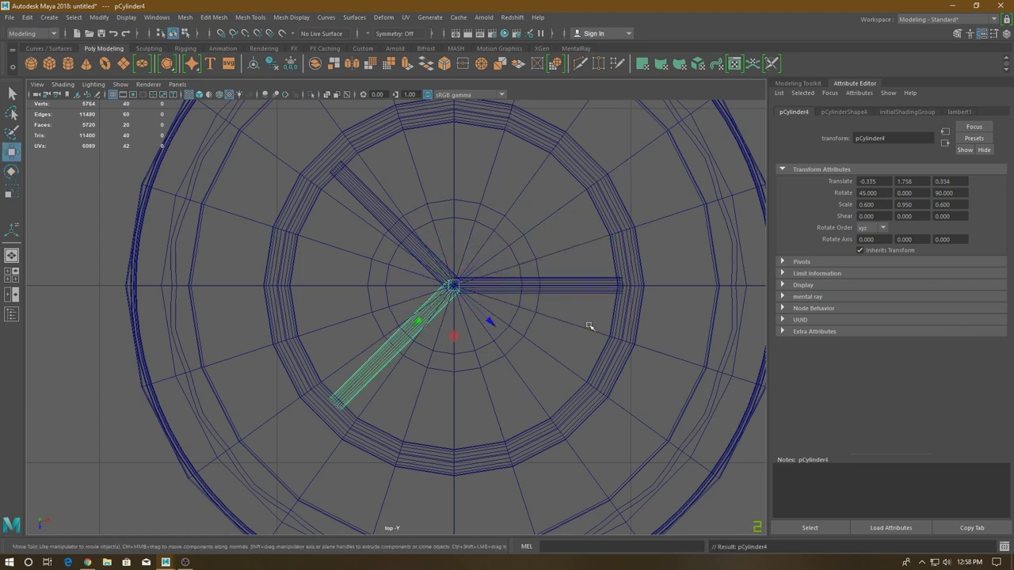
# Step: Deselect and inspect the finished three-strut stool in shaded perspective view
pyautogui.moveTo(581, 274); pyautogui.dragTo(581, 245)
pyautogui.keyDown('alt'); pyautogui.moveTo(573, 403); pyautogui.dragTo(569, 281); pyautogui.keyUp('alt')
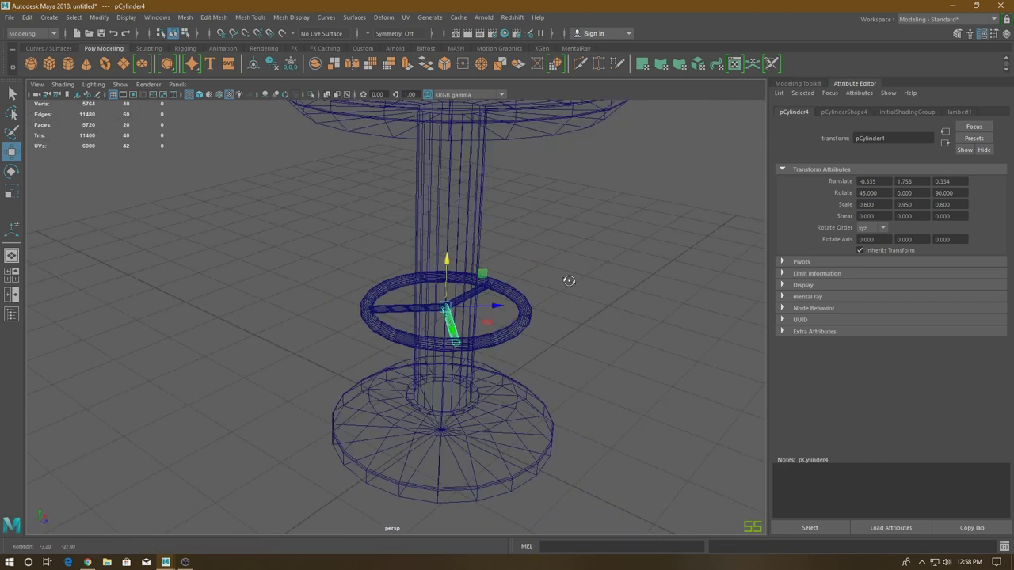
pyautogui.click(568, 280)
pyautogui.keyDown('alt'); pyautogui.moveTo(615, 380); pyautogui.dragTo(595, 288, button='right'); pyautogui.keyUp('alt')
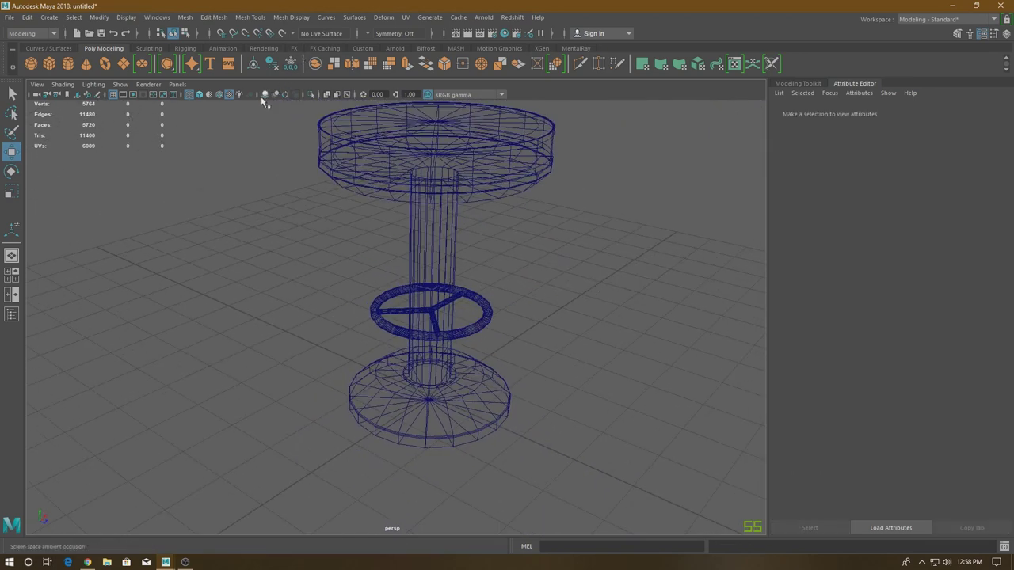
pyautogui.press('6')
pyautogui.moveTo(593, 303)
pyautogui.keyDown('alt'); pyautogui.mouseDown()
pyautogui.moveTo(663, 324)
pyautogui.moveTo(760, 310)
pyautogui.moveTo(724, 404)
pyautogui.moveTo(521, 350)
pyautogui.moveTo(470, 310)
pyautogui.mouseUp(); pyautogui.keyUp('alt')
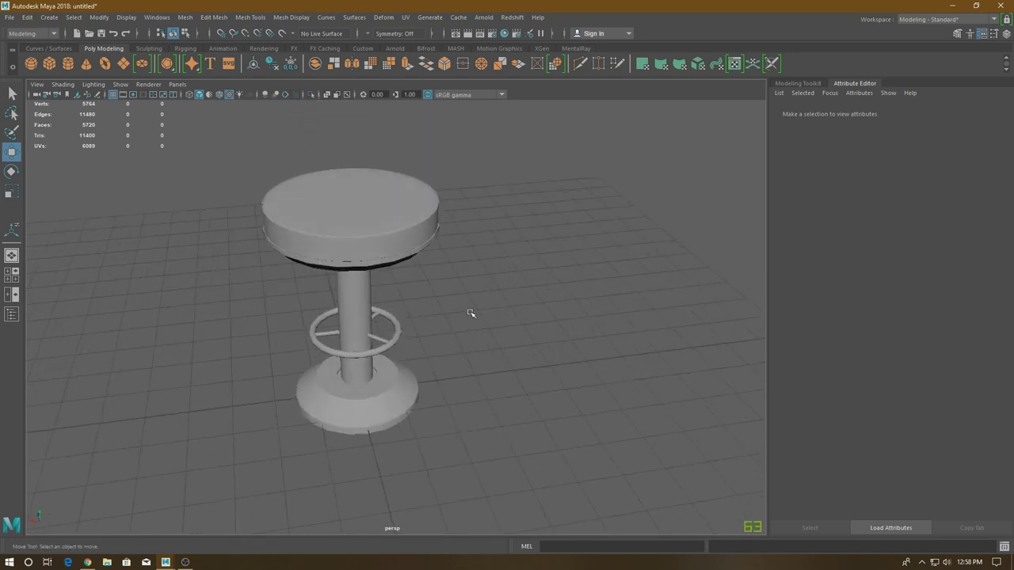